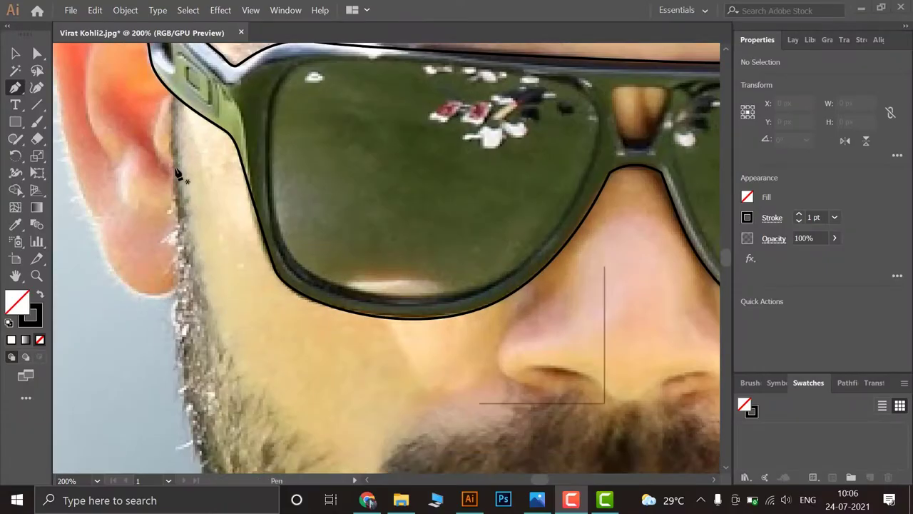
Bring up the Virat Kohli2.jpg portrait with its sunglasses already outlined in black
scroll(178, 175, "down", 1)
Trace the left side of the face from the sunglass arm down the jaw toward the chin
scroll(218, 212, "up", 1)
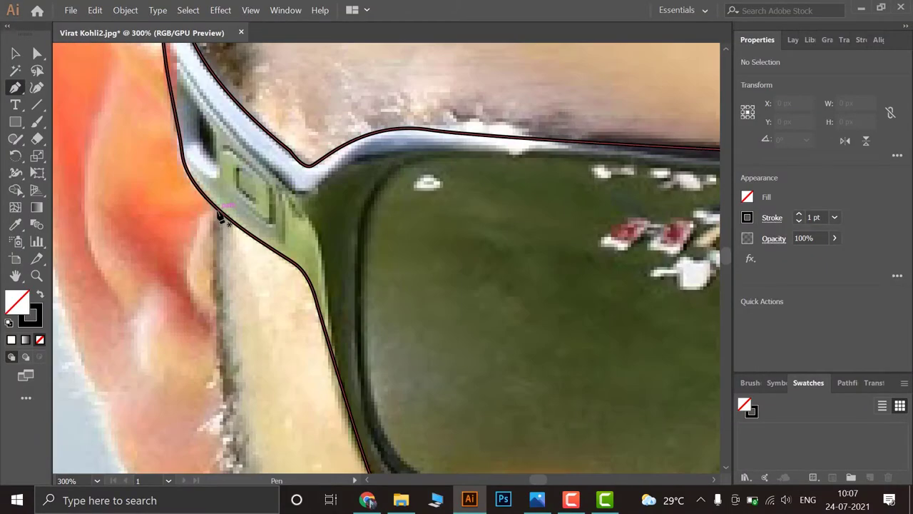
left_click(218, 286)
scroll(221, 350, "down", 1)
left_click(188, 194)
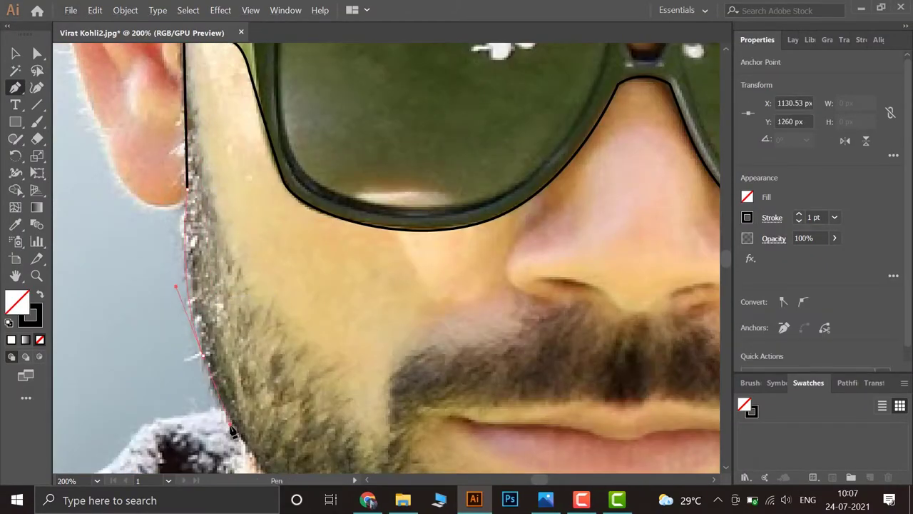
left_click(232, 431)
scroll(246, 364, "down", 3)
left_click(330, 330)
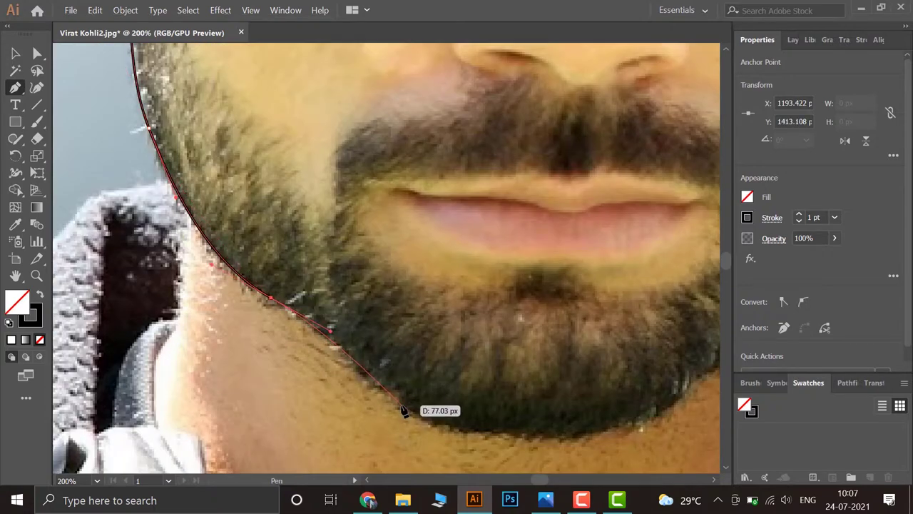
left_click(385, 398)
scroll(386, 402, "down", 3)
scroll(386, 402, "right", 5)
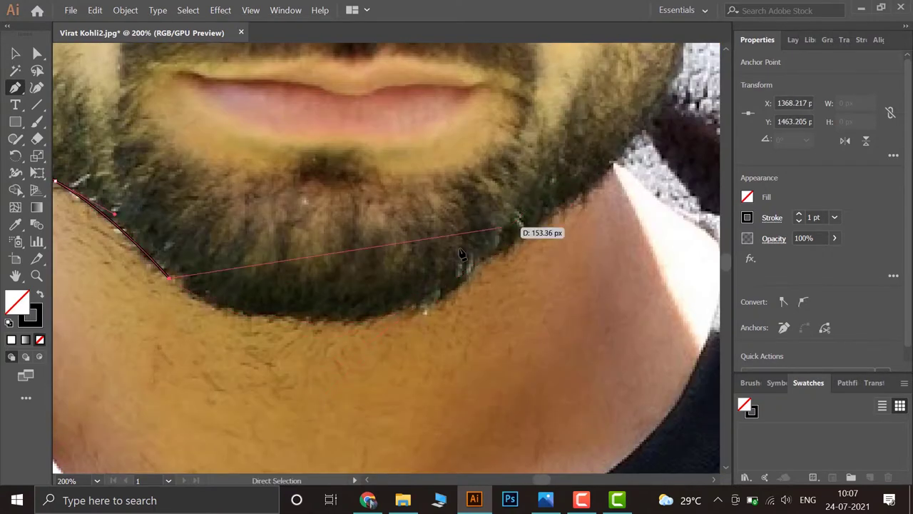
Curve the outline around the bearded chin and up the right jaw to the right ear
left_click_drag(428, 321, 514, 272)
scroll(526, 238, "up", 3)
scroll(526, 238, "right", 4)
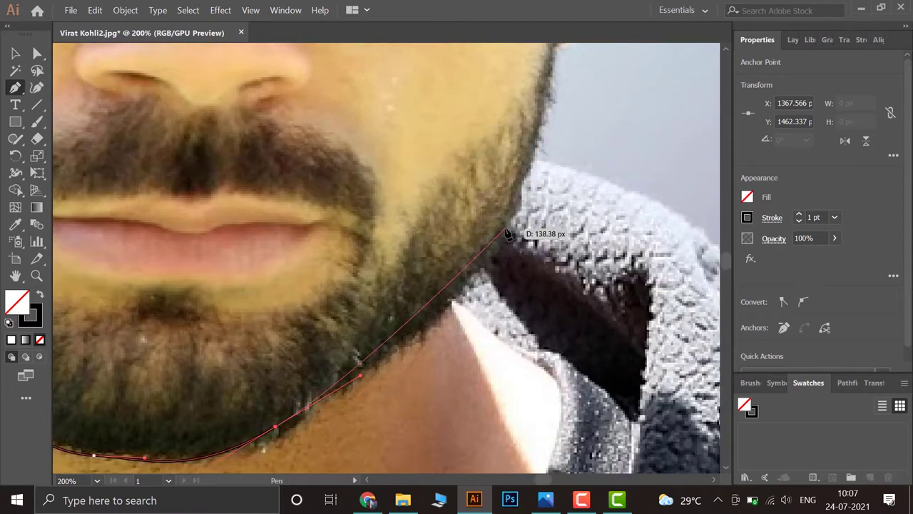
left_click_drag(541, 98, 540, 190)
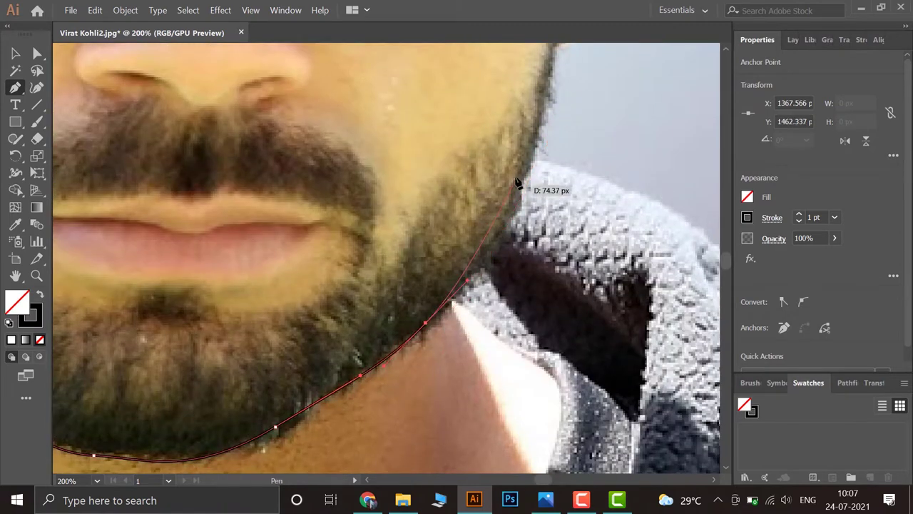
scroll(540, 190, "up", 3)
scroll(540, 190, "right", 3)
scroll(444, 108, "up", 3)
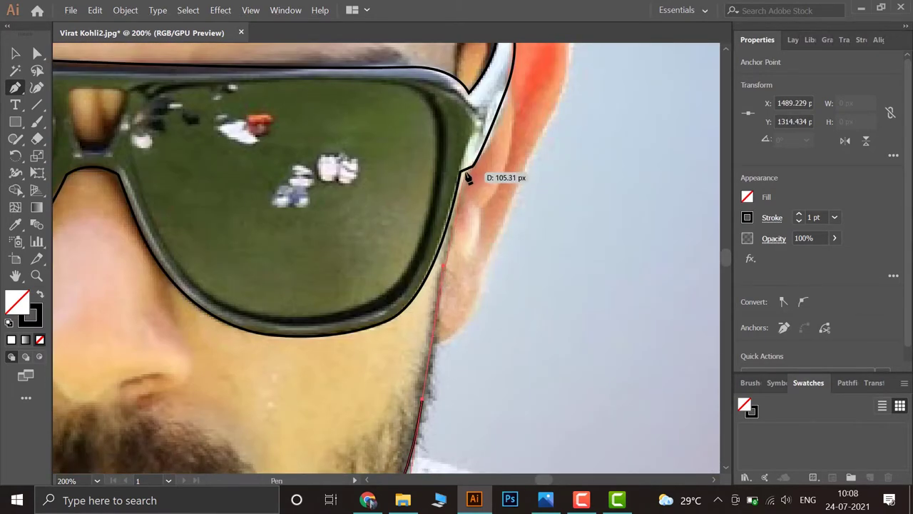
left_click_drag(465, 170, 525, 298)
scroll(526, 298, "up", 3)
scroll(453, 414, "down", 3)
scroll(554, 153, "down", 3)
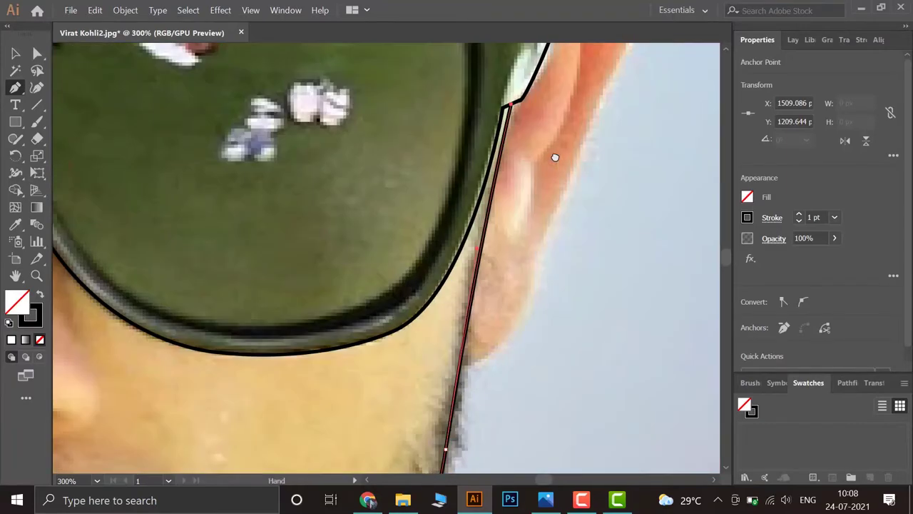
scroll(512, 231, "down", 2)
mouse_move(511, 232)
left_mouse_down()
mouse_move(408, 265)
mouse_move(568, 362)
mouse_move(509, 233)
left_mouse_up()
Draw the lip line across the mouth from the left corner to the right corner
scroll(325, 271, "up", 3)
left_click(281, 207)
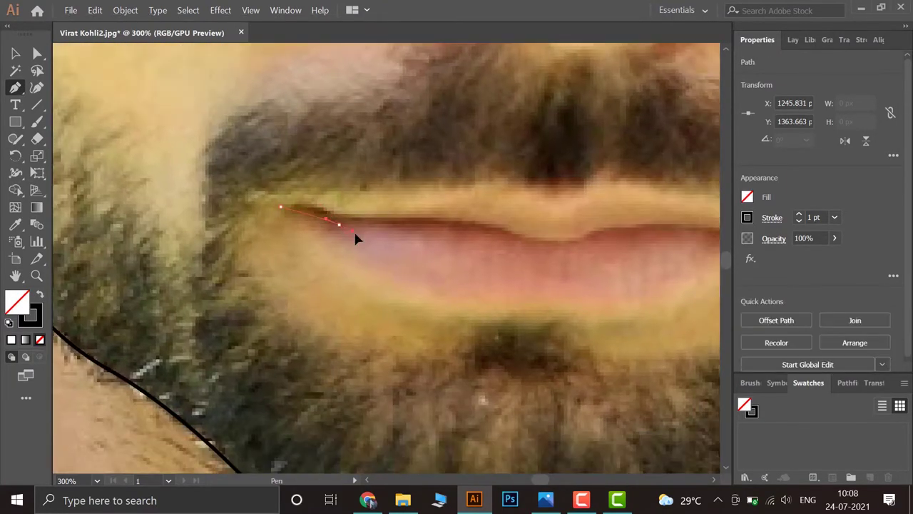
left_click_drag(335, 215, 362, 229)
left_click(507, 229)
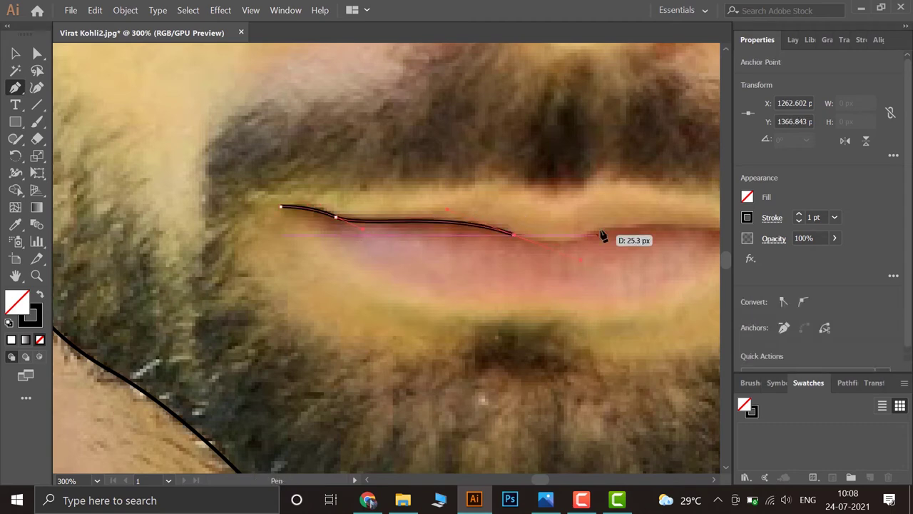
left_click(603, 236)
mouse_move(663, 237)
left_mouse_down()
mouse_move(392, 238)
mouse_move(456, 232)
mouse_move(499, 206)
left_mouse_up()
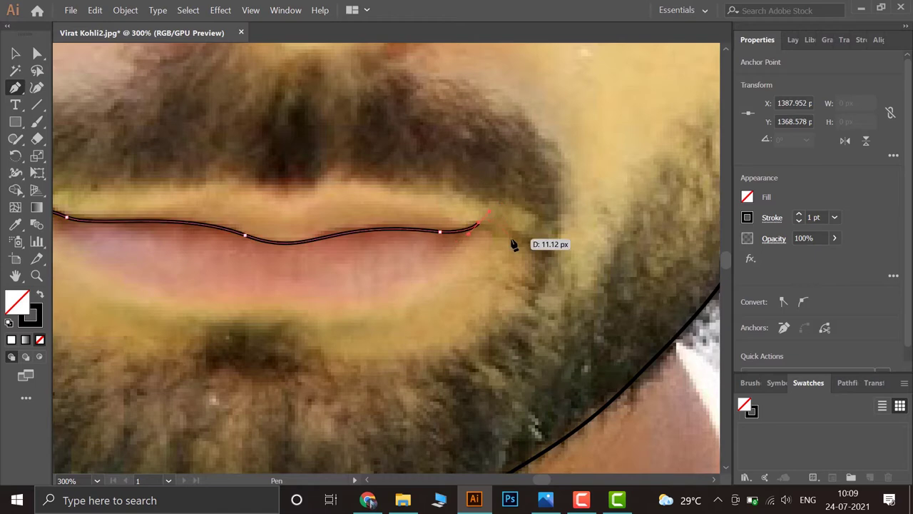
scroll(408, 309, "down", 3)
scroll(428, 190, "up", 2)
scroll(379, 250, "up", 2)
Curve the lower lip back to the left corner and close its shape, undoing a stray anchor
left_click_drag(376, 251, 222, 251)
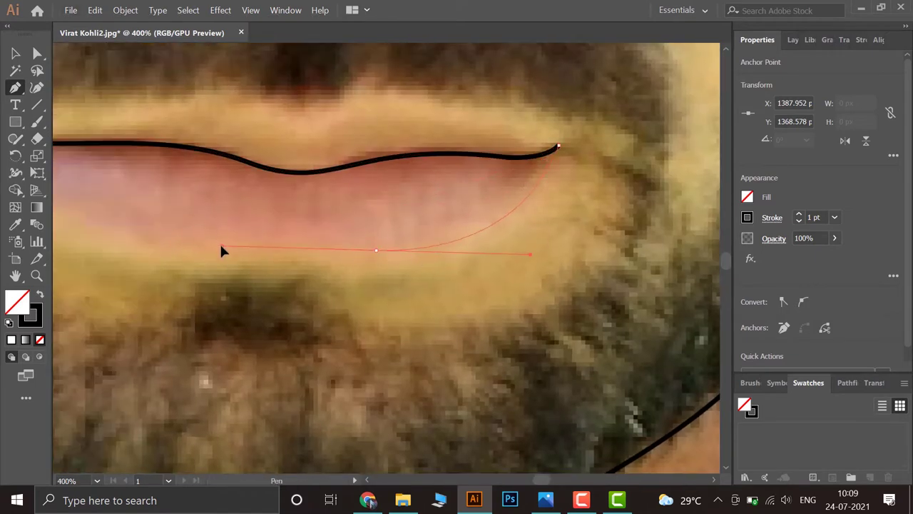
key("ctrl+z")
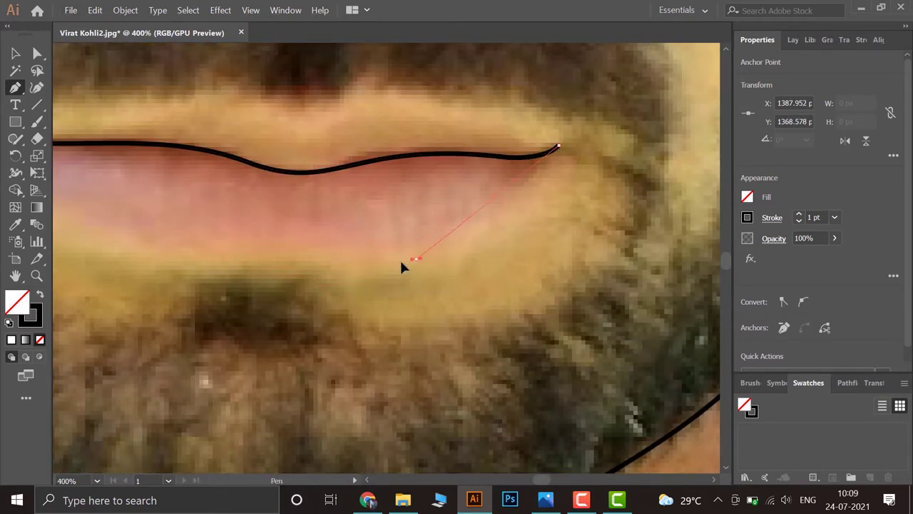
left_click_drag(416, 258, 298, 274)
left_click_drag(227, 254, 113, 281)
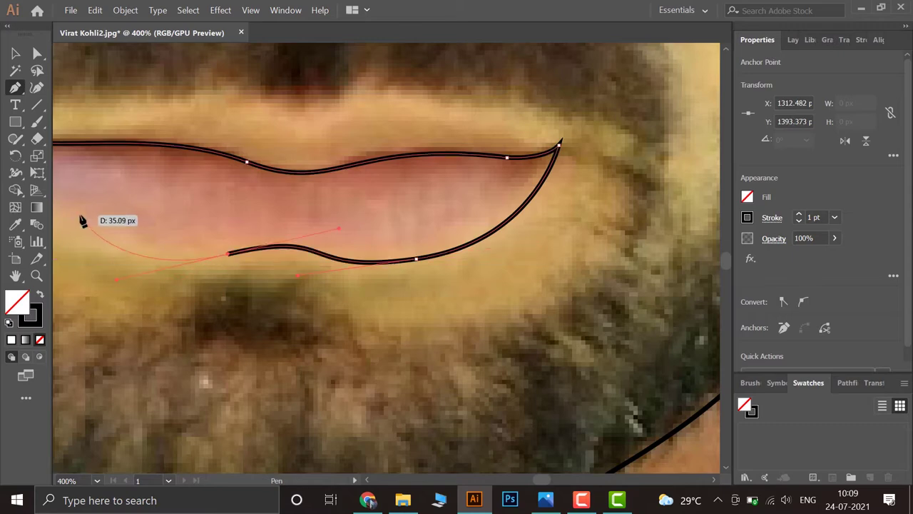
left_click_drag(118, 189, 61, 116)
scroll(79, 132, "down", 3)
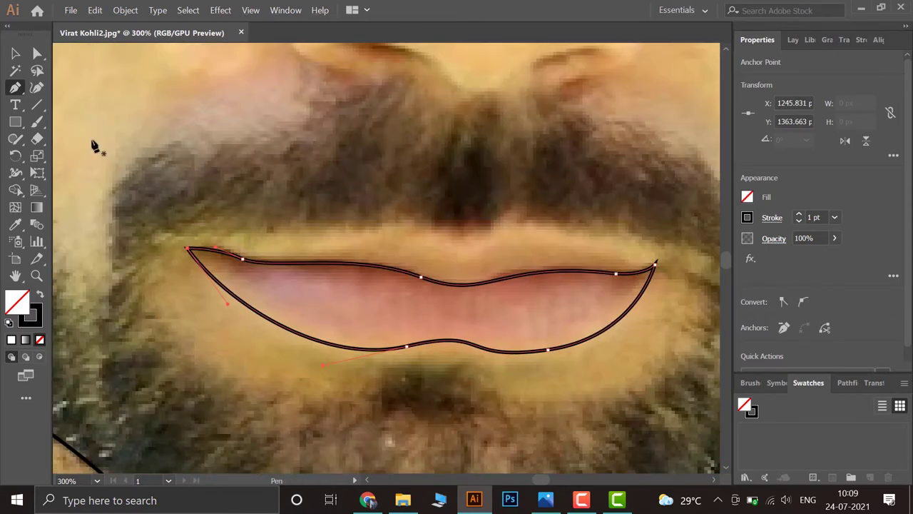
scroll(91, 142, "up", 4)
left_click(82, 152, "ctrl")
Outline the upper lip from the left corner over its peak to the right corner
left_click(101, 208)
scroll(378, 266, "down", 3)
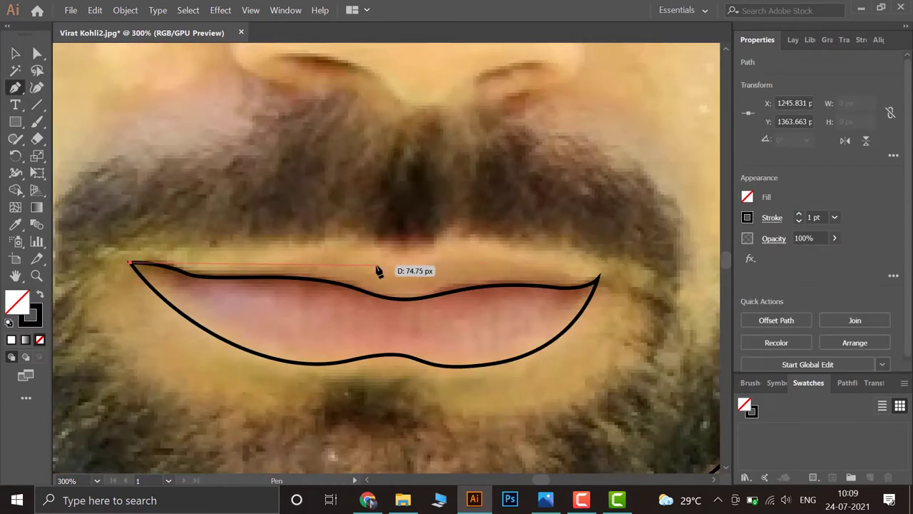
scroll(306, 260, "up", 3)
left_click_drag(278, 257, 325, 232)
scroll(502, 243, "down", 3)
left_click(367, 213)
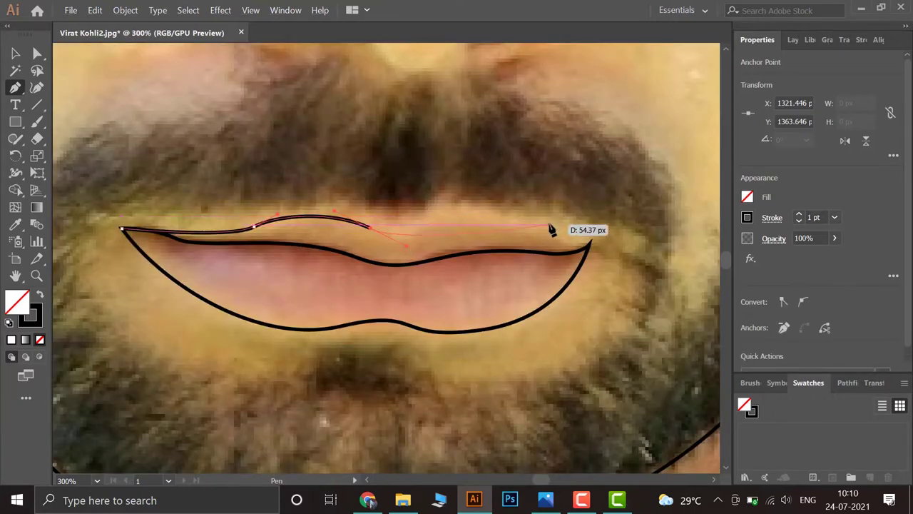
scroll(400, 228, "up", 1)
left_click_drag(267, 225, 304, 244)
left_click_drag(439, 229, 525, 267)
left_click(488, 240)
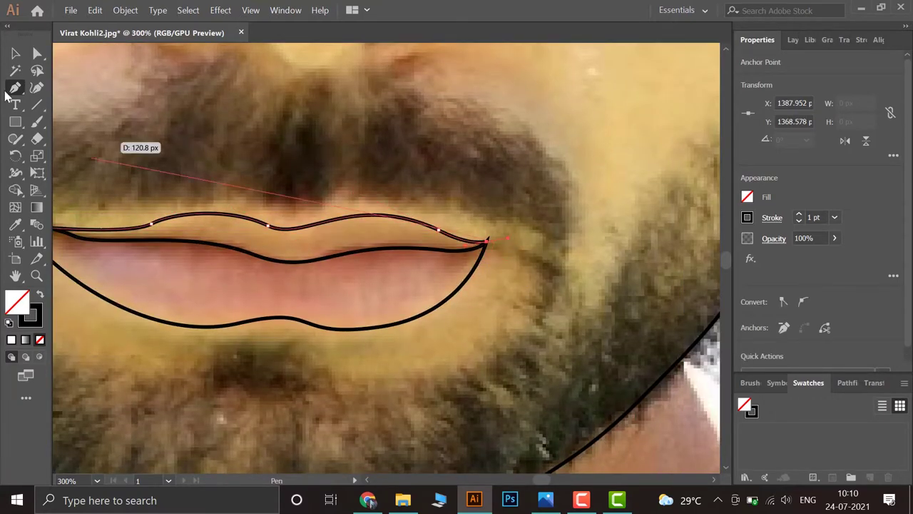
left_click(238, 138, "ctrl")
scroll(261, 381, "down", 2)
scroll(261, 381, "up", 1)
Start the mustache outline below the nose and run it down past the mouth corner along the beard
key("p")
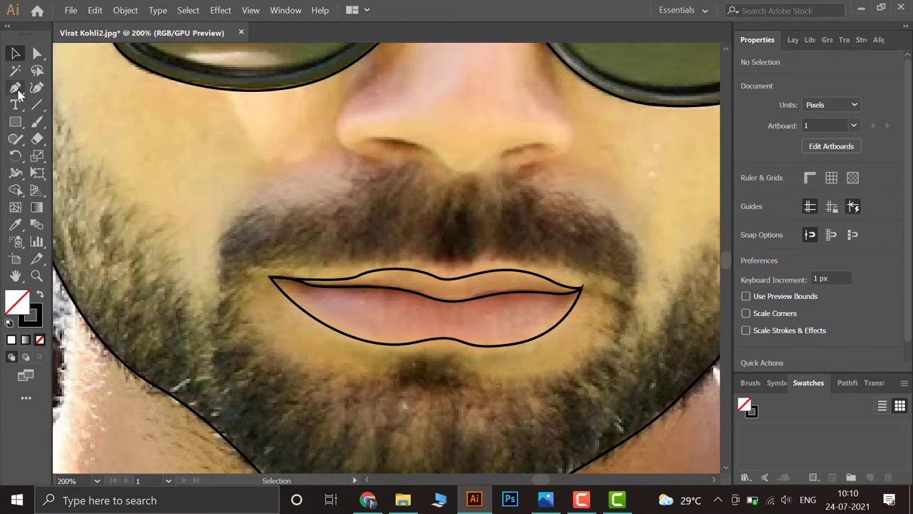
left_click(384, 164)
left_click(330, 215)
left_click(277, 207)
left_click(223, 199)
left_click_drag(219, 204, 222, 255)
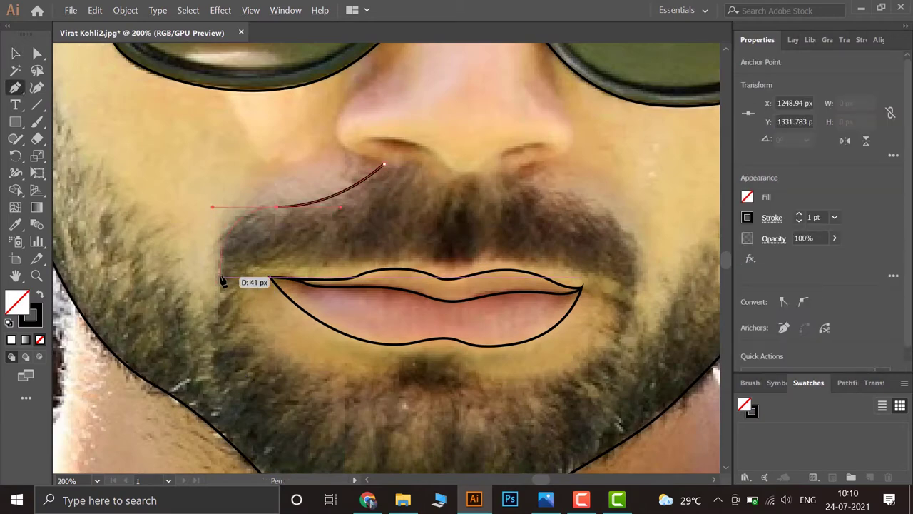
left_click(224, 435)
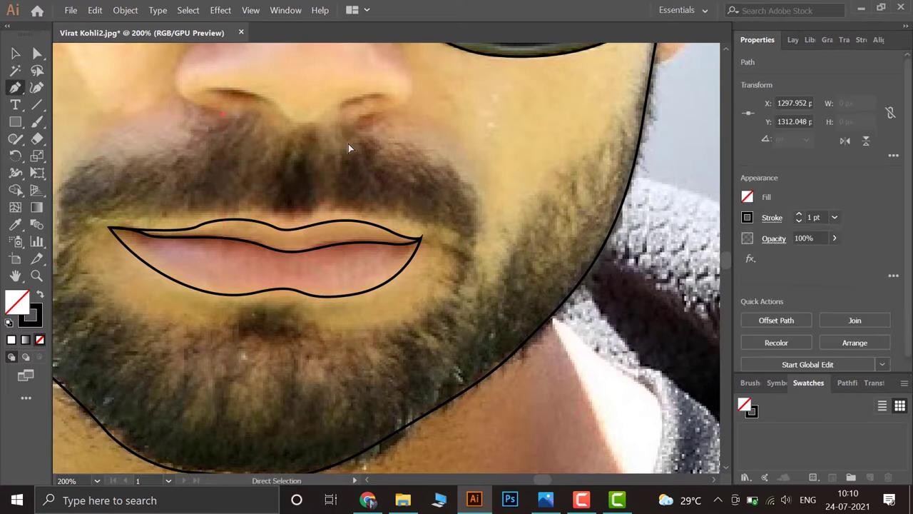
left_click_drag(476, 329, 508, 374)
Trace the beard edge from the right jawline, past the mouth corners and under the nose
left_click(684, 114)
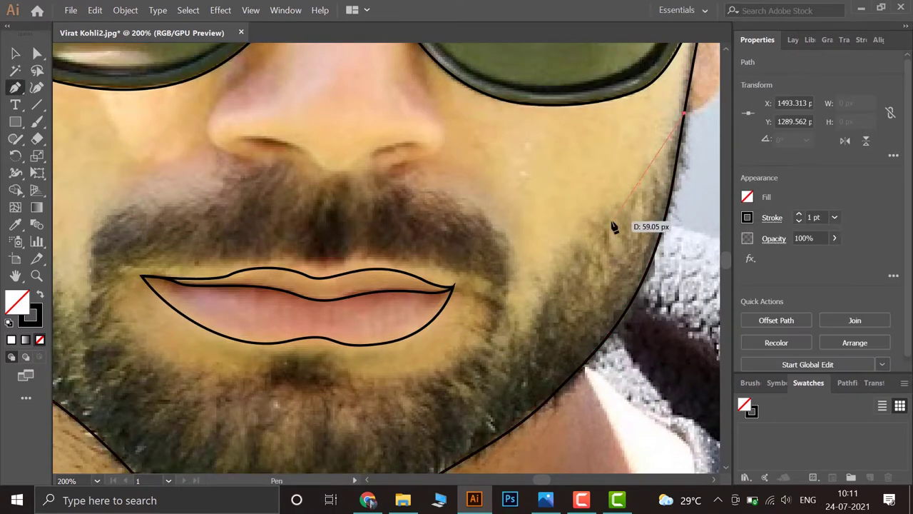
left_click_drag(605, 217, 551, 251)
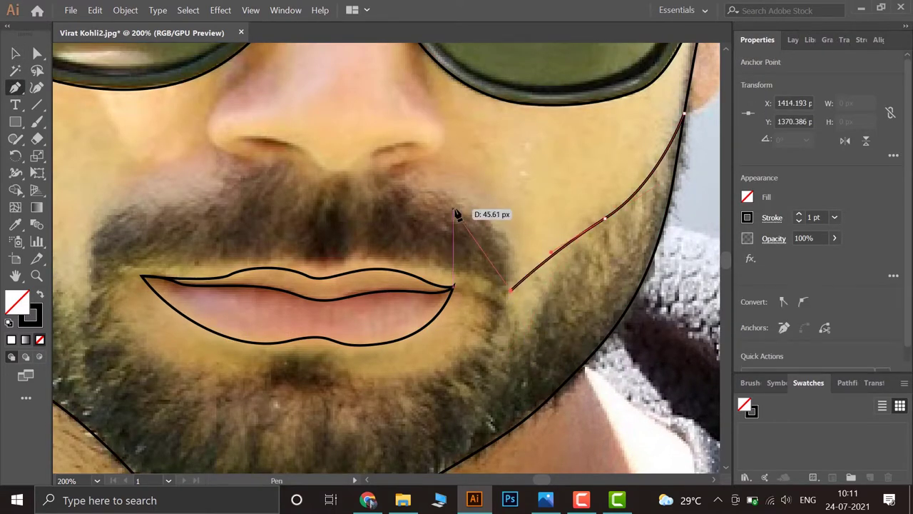
left_click_drag(385, 211, 371, 184)
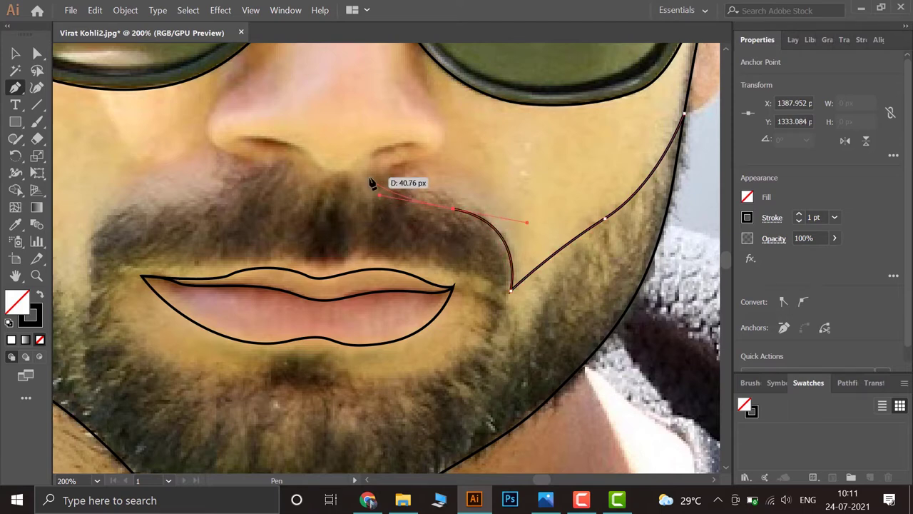
left_click(329, 178)
left_click_drag(171, 210, 271, 213)
mouse_move(190, 273)
left_mouse_down()
mouse_move(196, 279)
mouse_move(223, 180)
left_mouse_up()
left_click_drag(217, 335, 228, 398)
left_click_drag(525, 418, 552, 420)
left_click_drag(218, 175, 223, 239)
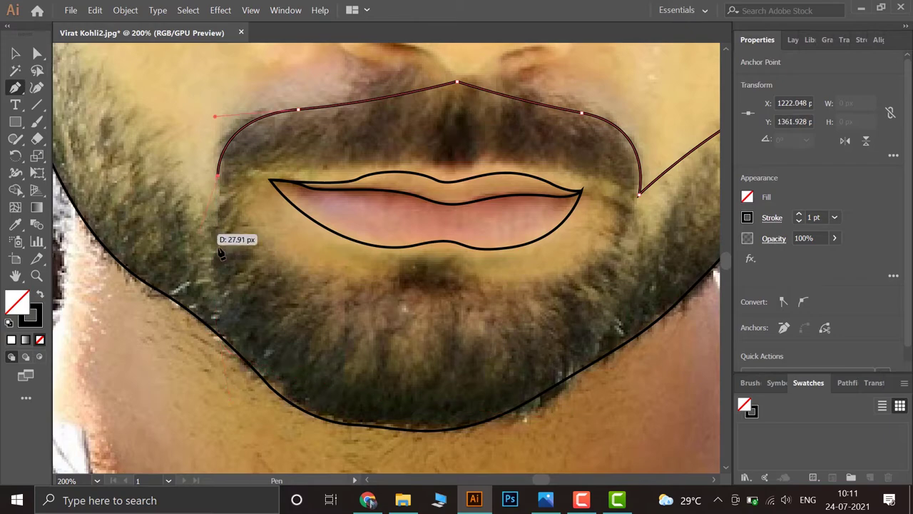
left_click_drag(166, 165, 206, 247)
Curve the beard edge up the left cheek, checking the whole face before zooming back in
key("ctrl")
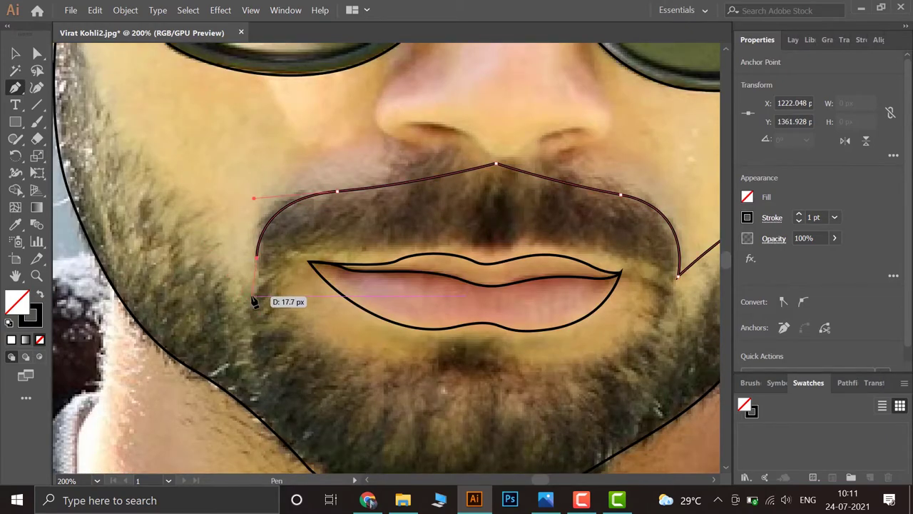
key("ctrl+minus")
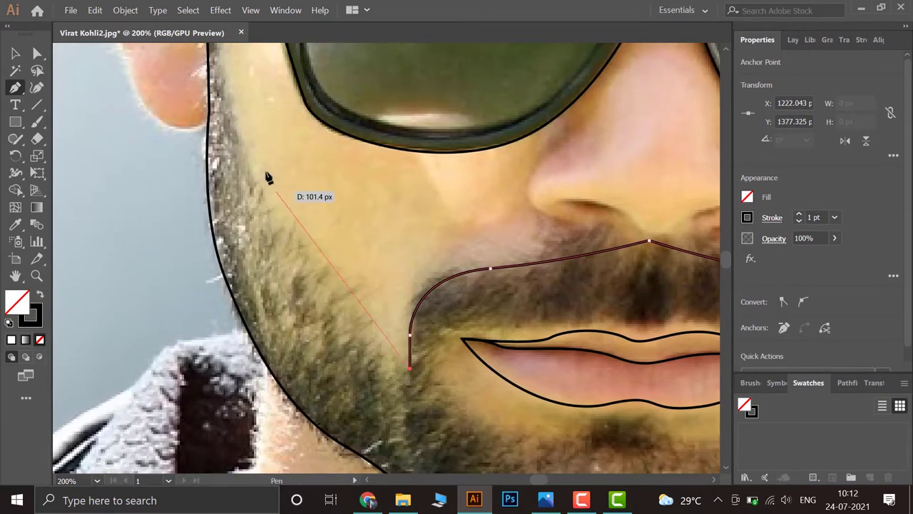
key("ctrl+minus")
key("ctrl+minus")
mouse_move(259, 298)
left_mouse_down()
mouse_move(289, 202)
mouse_move(219, 330)
mouse_move(314, 185)
left_mouse_up()
key("ctrl+plus")
key("ctrl+minus")
key("ctrl+minus")
key("ctrl+minus")
key("ctrl+plus")
key("ctrl+plus")
key("ctrl+plus")
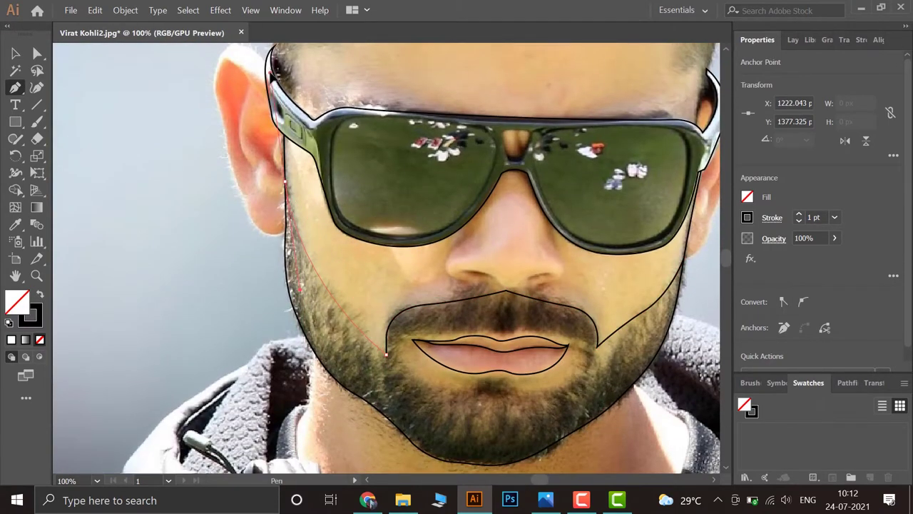
left_click(118, 175, "ctrl")
key("ctrl+plus")
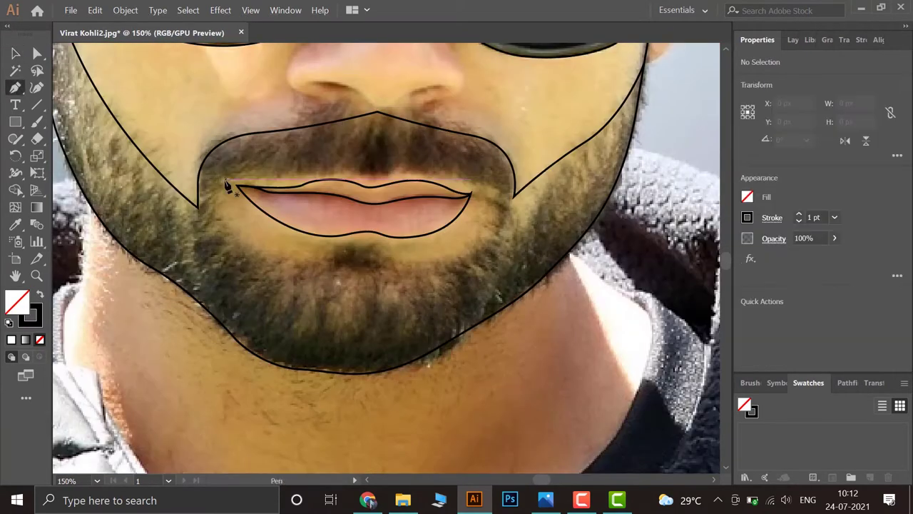
Loop a closed outline from the left mouth corner under the lower lip and back over the upper lip
left_click(225, 181)
left_click_drag(253, 250, 339, 253)
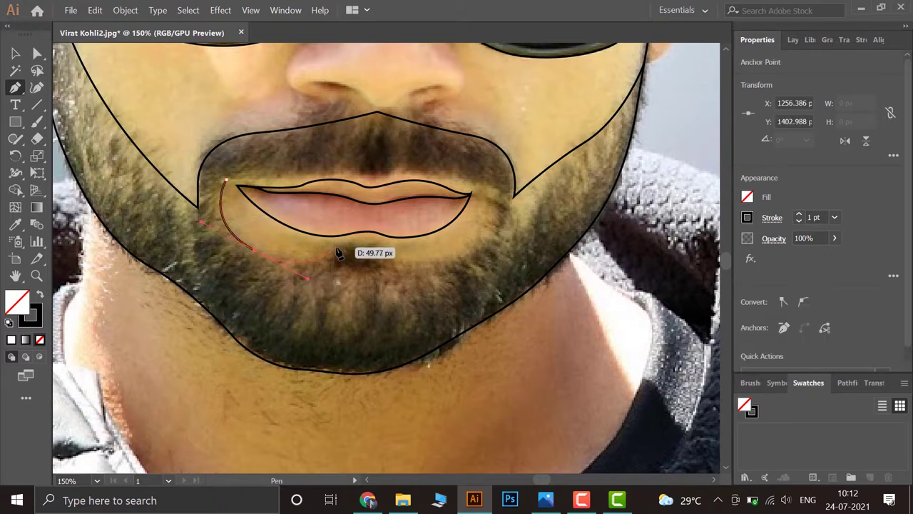
left_click_drag(493, 212, 507, 145)
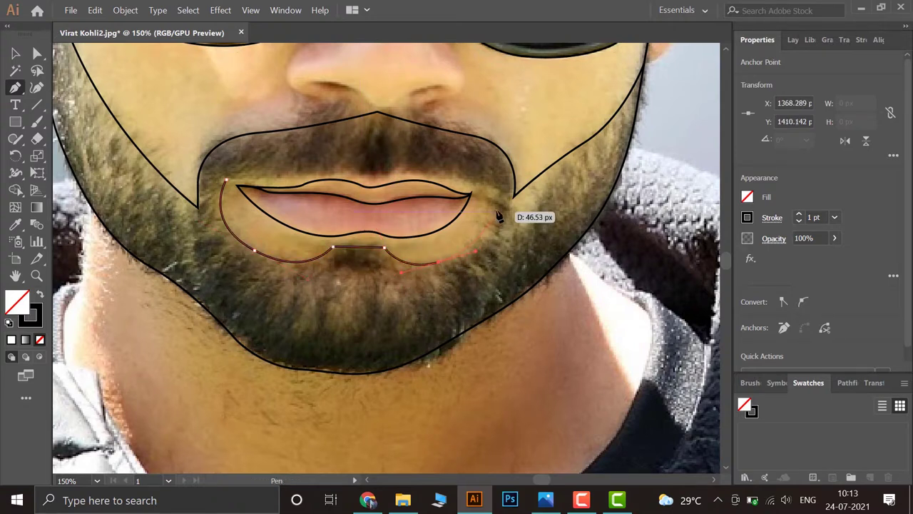
left_click_drag(391, 174, 230, 187)
key("ctrl+minus")
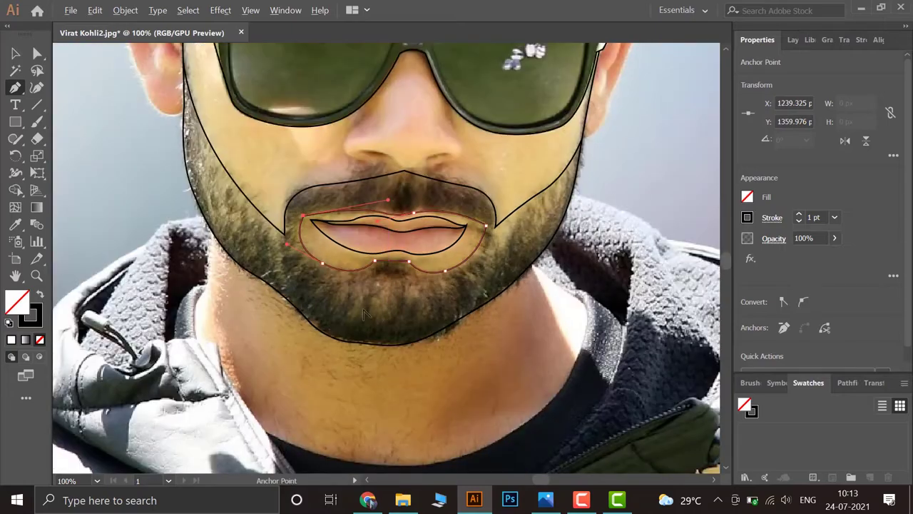
key("ctrl+minus")
Trace the nose base from the left nostril toward the right nostril and close the left nostril
key("F7")
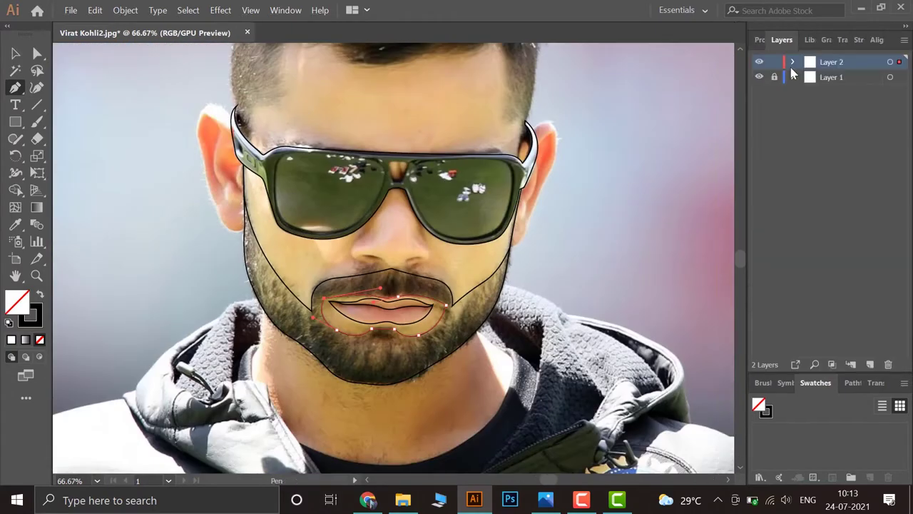
key("ctrl+plus")
key("ctrl+plus")
key("ctrl+plus")
scroll(273, 248, "up", 4)
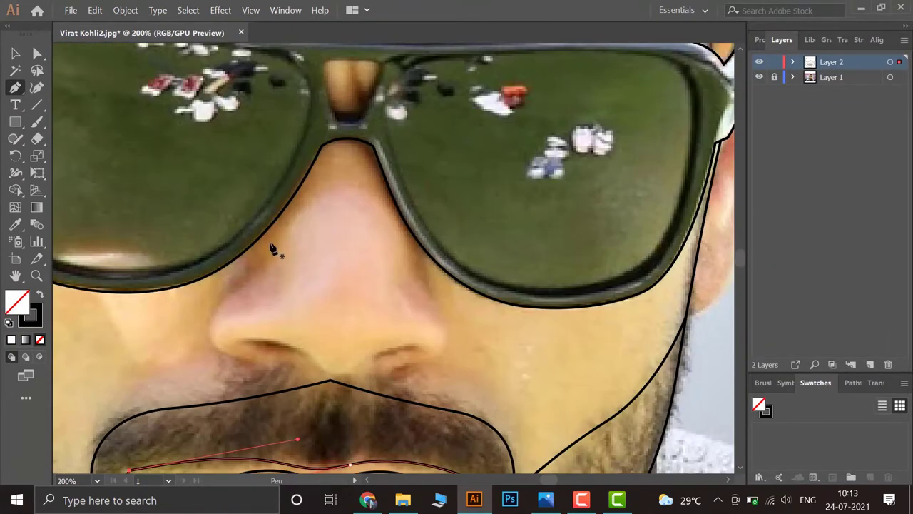
left_click(240, 341)
left_click_drag(326, 371, 348, 404)
left_click_drag(311, 358, 333, 370)
left_click(348, 370)
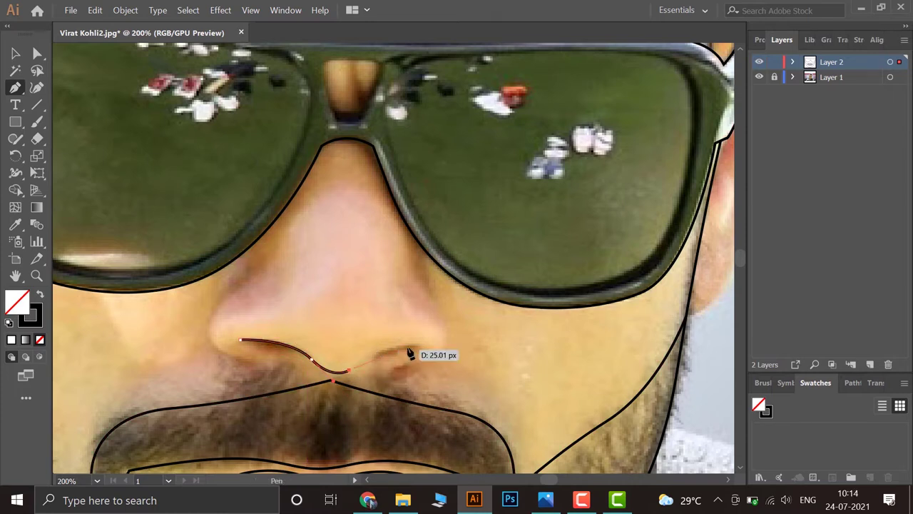
left_click_drag(448, 329, 438, 307)
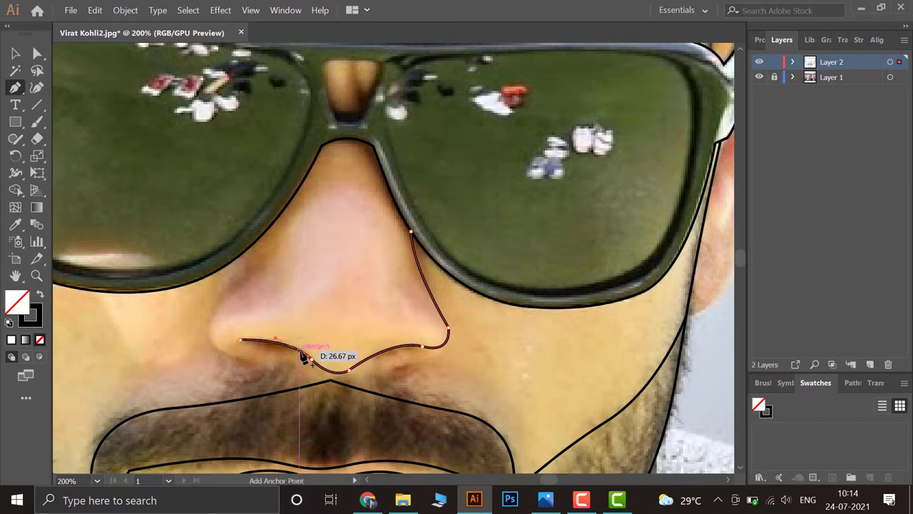
left_click_drag(280, 377, 302, 361)
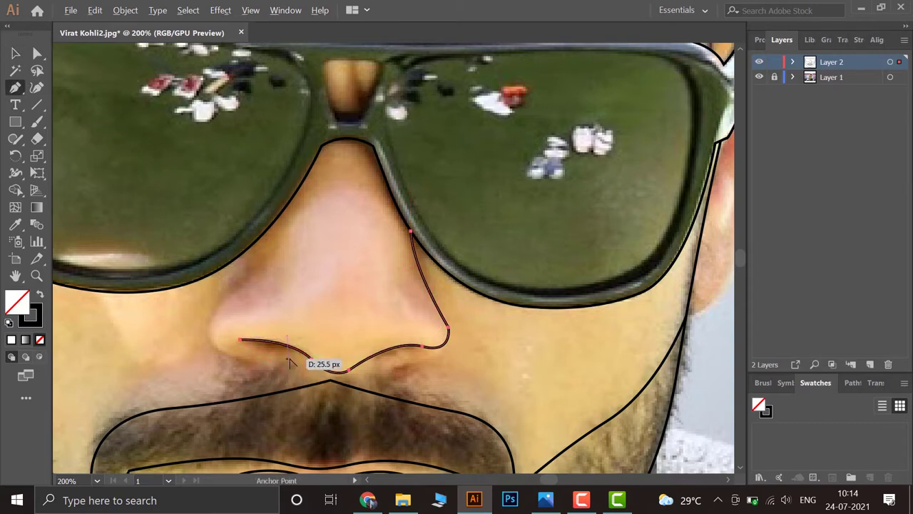
scroll(289, 364, "up", 3)
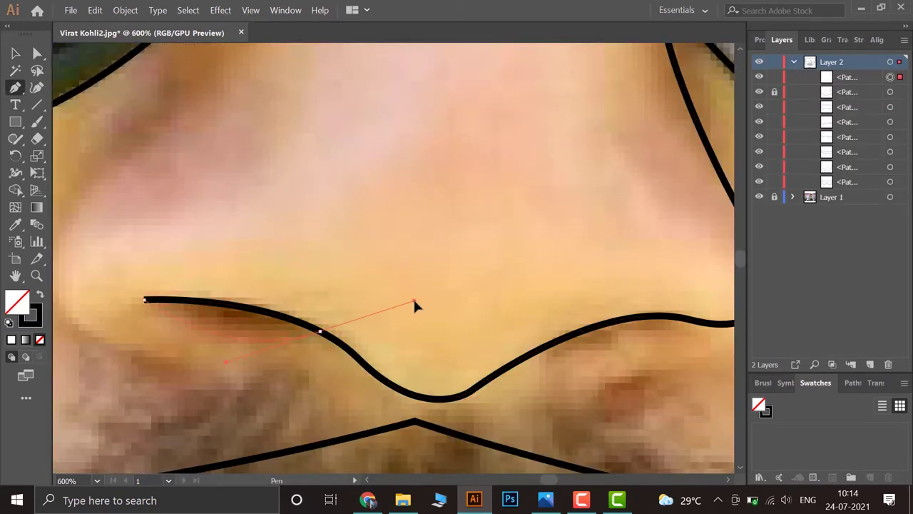
scroll(416, 306, "down", 3)
scroll(311, 269, "up", 4)
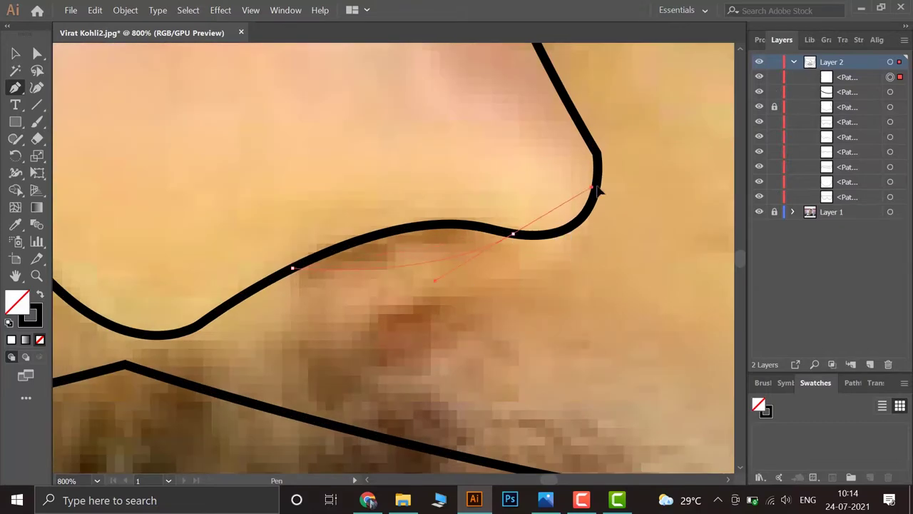
left_click(297, 270)
Outline the left side of the nose around the nostril wing to the tip and right nostril
scroll(483, 331, "down", 2)
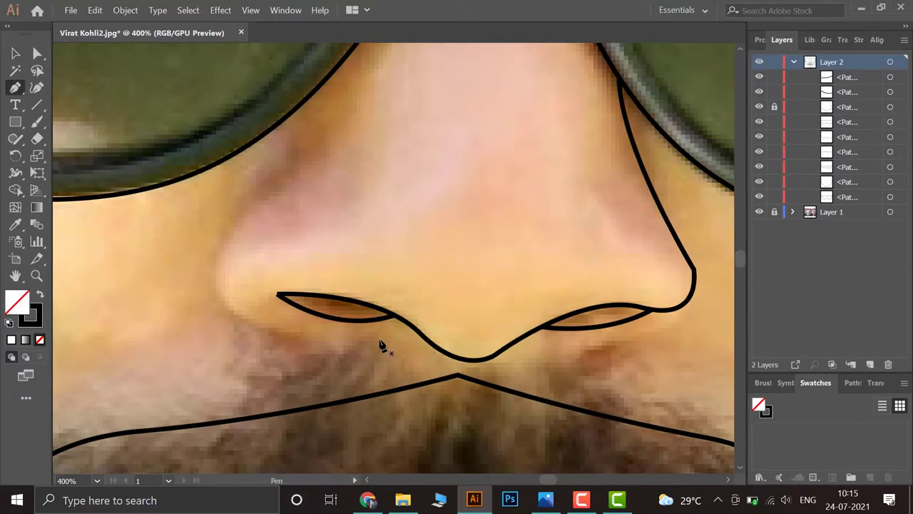
scroll(423, 342, "down", 4)
scroll(408, 147, "up", 4)
left_click(401, 143)
left_click_drag(323, 269, 253, 324)
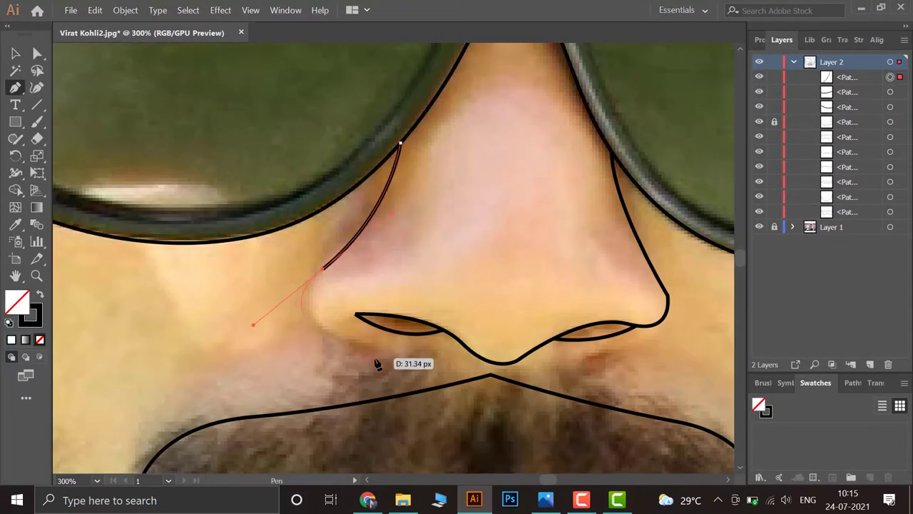
left_click_drag(470, 356, 463, 361)
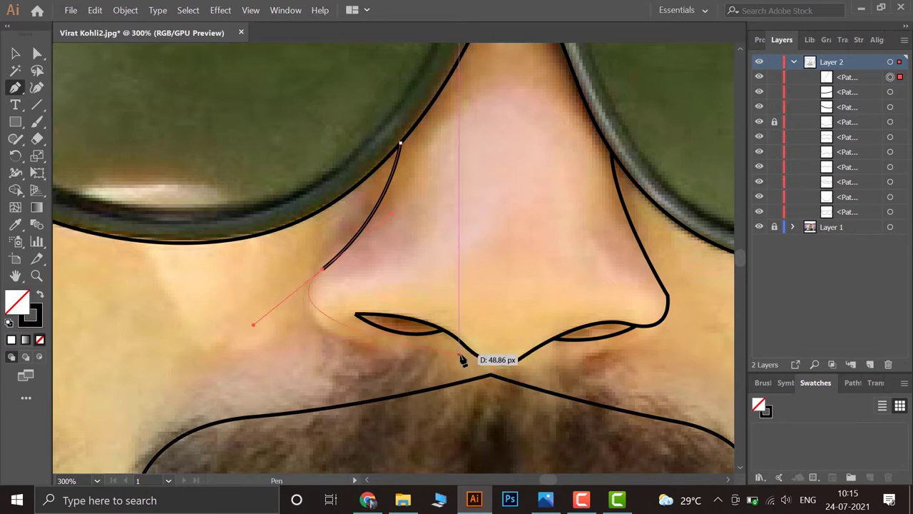
left_click(404, 355)
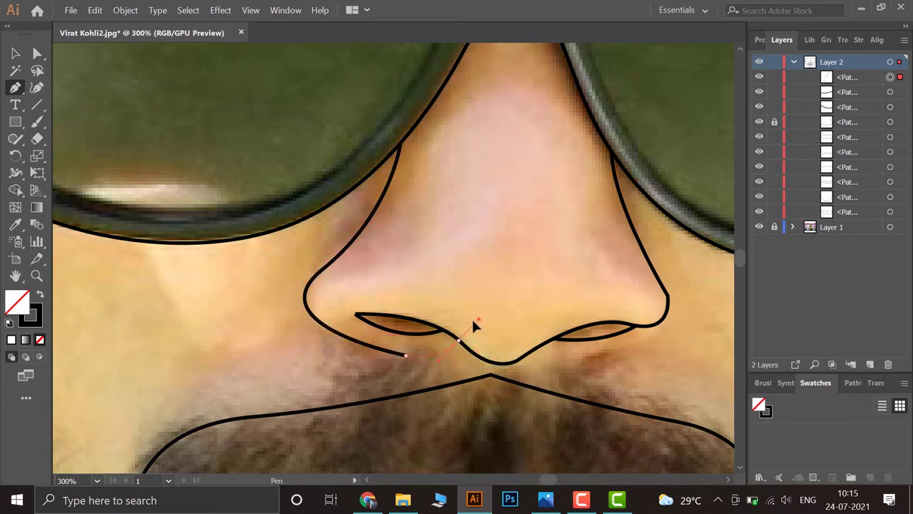
scroll(193, 350, "down", 3)
scroll(363, 363, "up", 3)
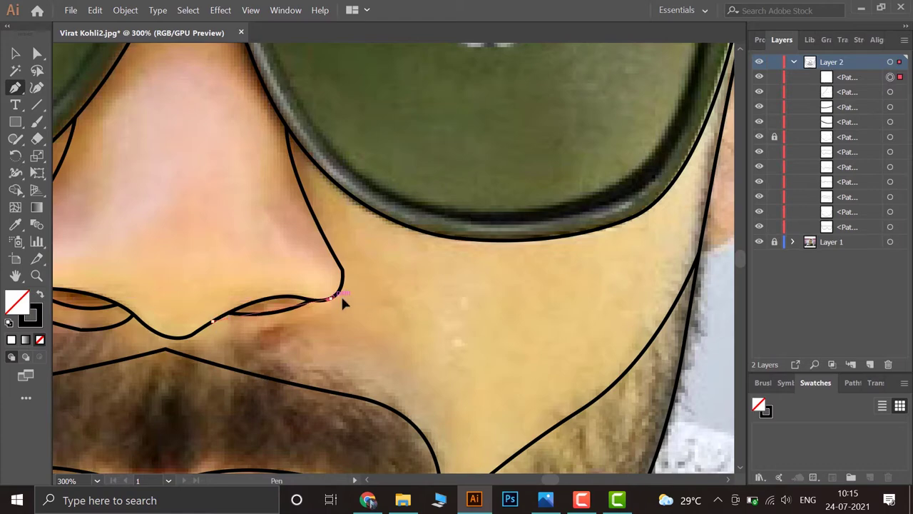
left_click_drag(343, 207, 122, 77)
End the path, view the whole face, and check the line art with the photo hidden
key("v")
key("ctrl+1")
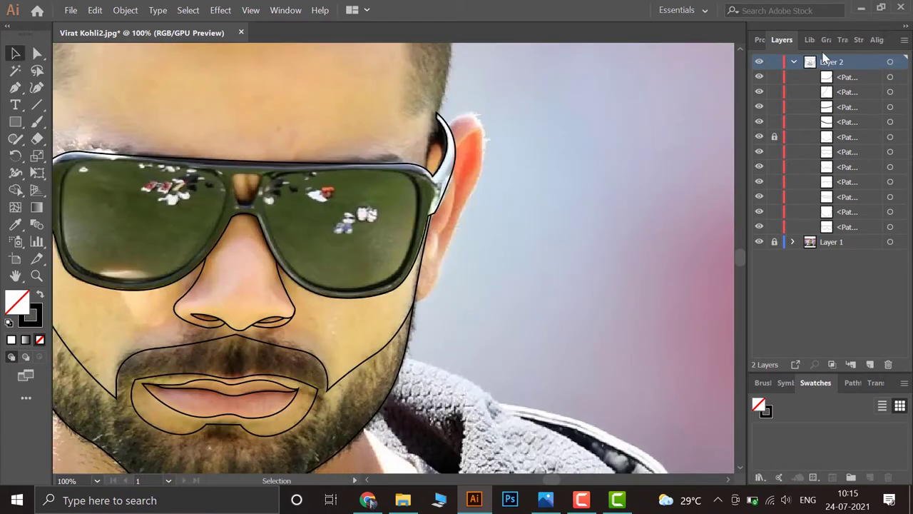
left_click(759, 241)
Trace the hairline from the left temple up the head and across the forehead to the right temple
scroll(322, 206, "up", 3)
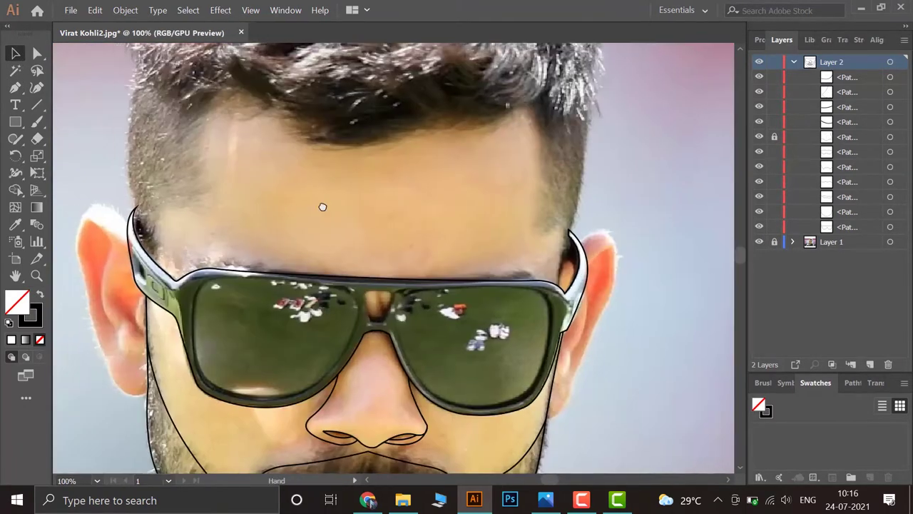
scroll(367, 214, "left", 2)
scroll(366, 214, "right", 1)
key("p")
left_click(188, 251)
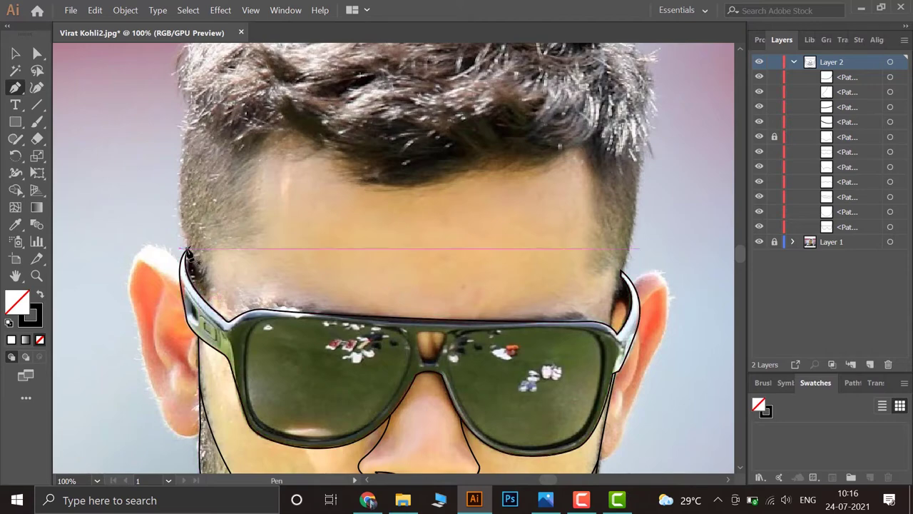
scroll(190, 253, "up", 2)
left_click_drag(177, 160, 187, 102)
scroll(189, 128, "up", 3)
scroll(191, 163, "down", 2)
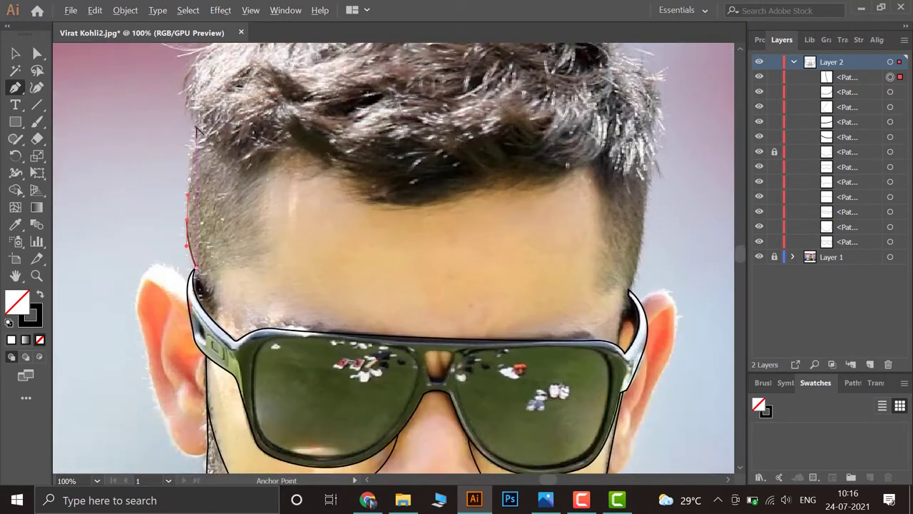
left_click_drag(447, 262, 493, 255)
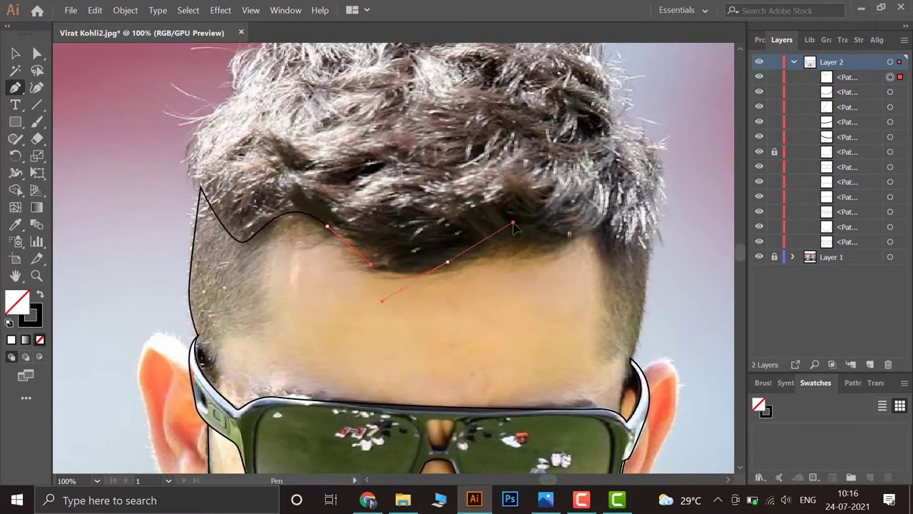
left_click_drag(561, 249, 608, 235)
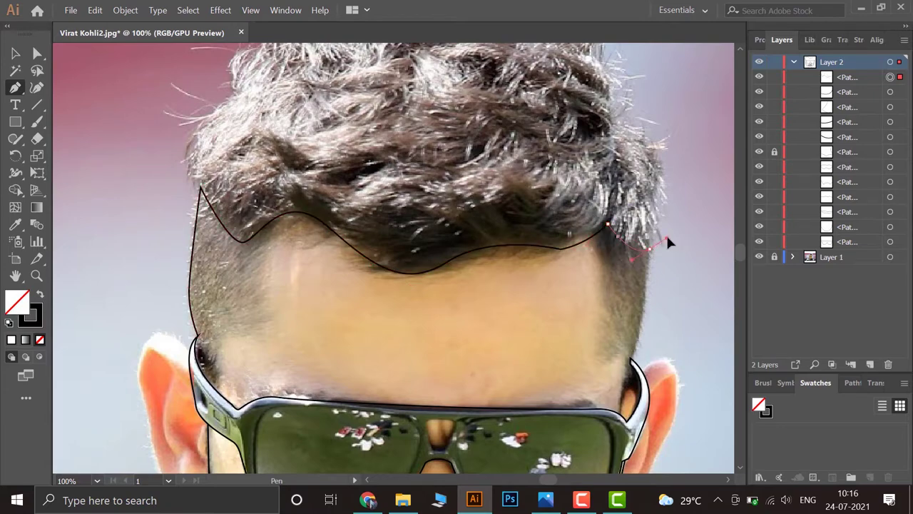
key("v")
left_click(92, 135)
Trace the glasses frame from the hinge, with a sharp corner, along the lens top
scroll(71, 91, "down", 5)
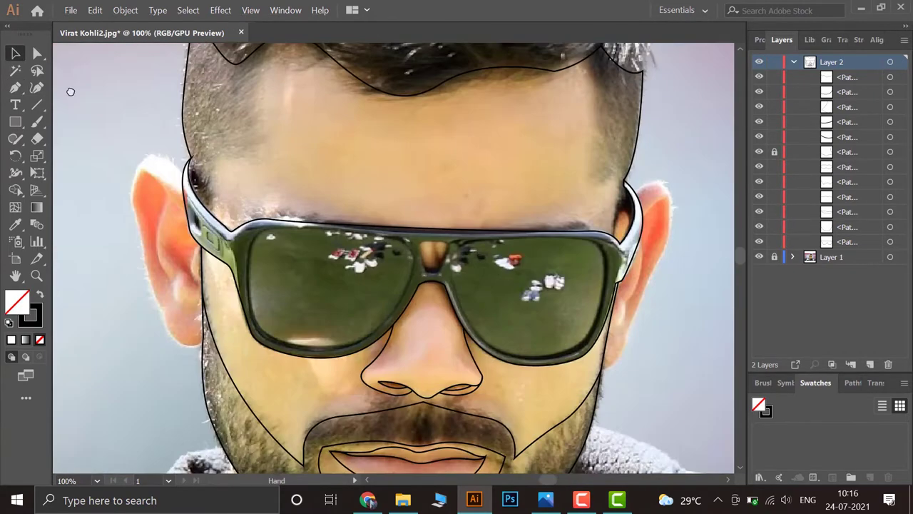
key("p")
scroll(209, 227, "up", 2)
scroll(209, 227, "up", 2)
left_click(141, 84)
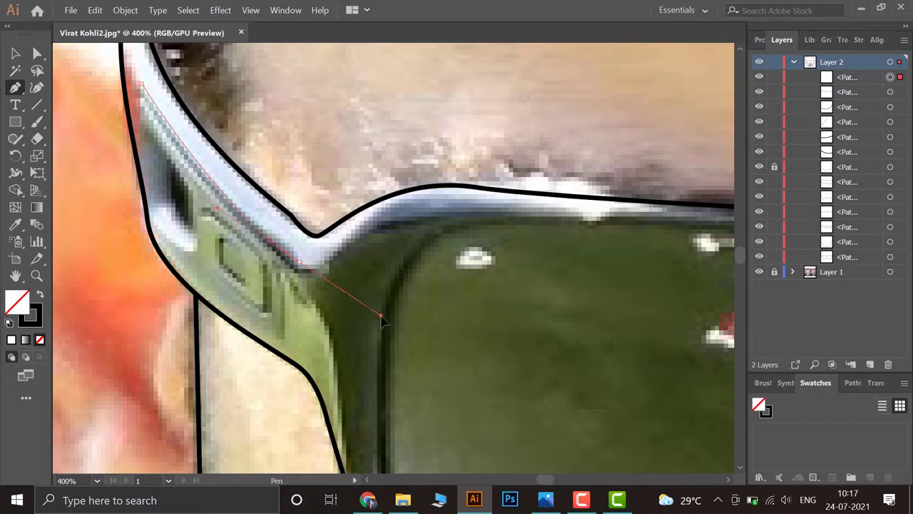
left_click_drag(300, 261, 394, 334)
left_click(322, 264)
left_click_drag(453, 198, 517, 217)
Extend the frame path around the lens corner and back down the frame arm
scroll(517, 218, "down", 3)
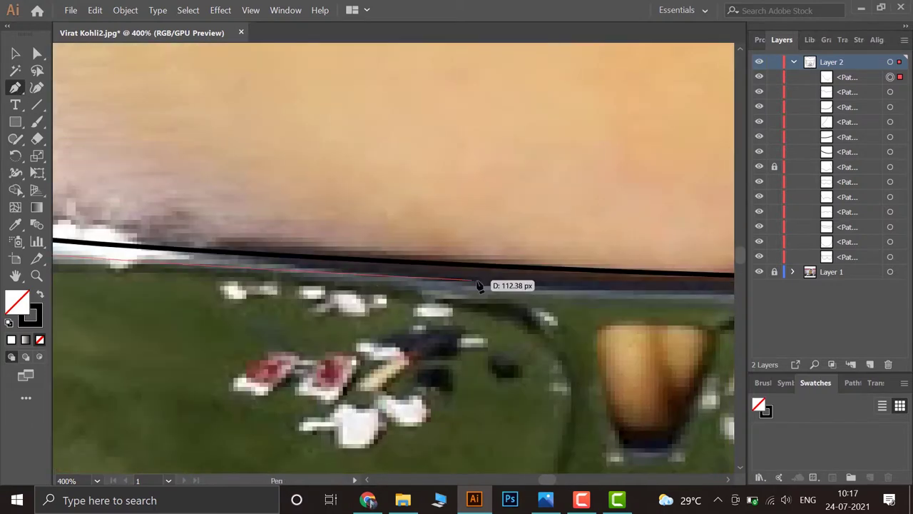
scroll(489, 286, "down", 3)
left_click_drag(606, 283, 639, 275)
scroll(645, 279, "up", 2)
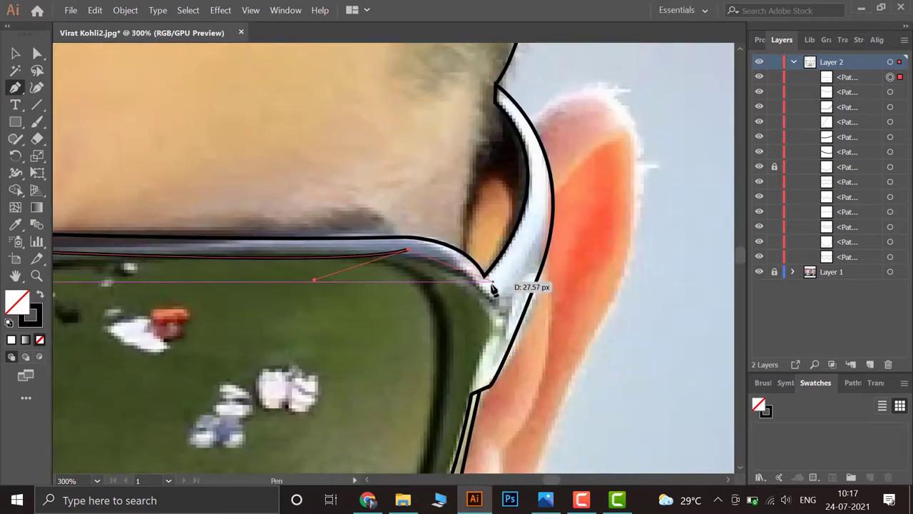
scroll(495, 286, "up", 2)
left_click_drag(483, 314, 559, 425)
left_click(568, 173)
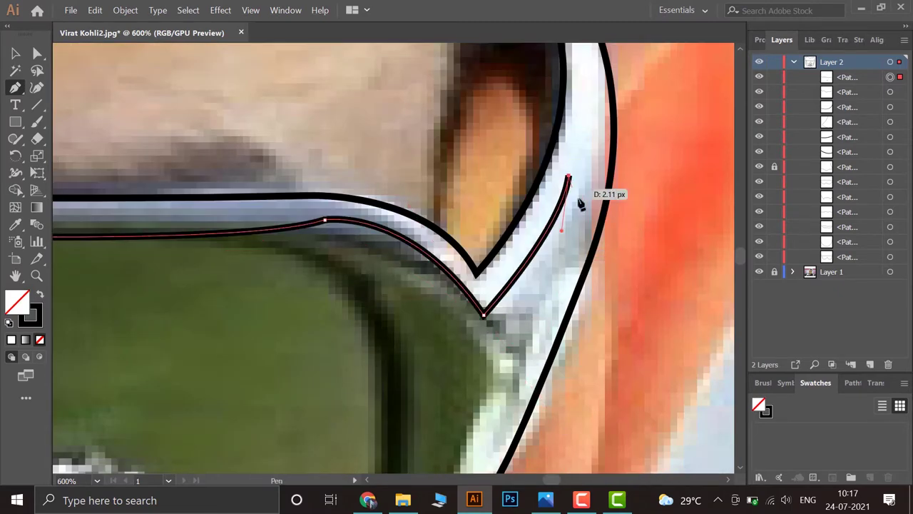
left_click_drag(585, 214, 585, 247)
left_click(512, 409)
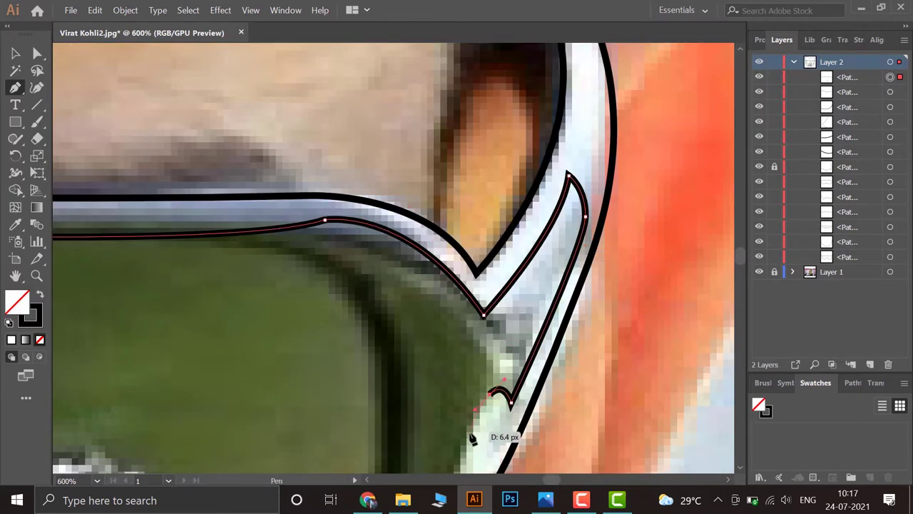
Outline and close the leaf-shaped hinge panel on the left temple
scroll(489, 434, "down", 2)
scroll(555, 261, "down", 2)
left_click_drag(300, 244, 389, 295)
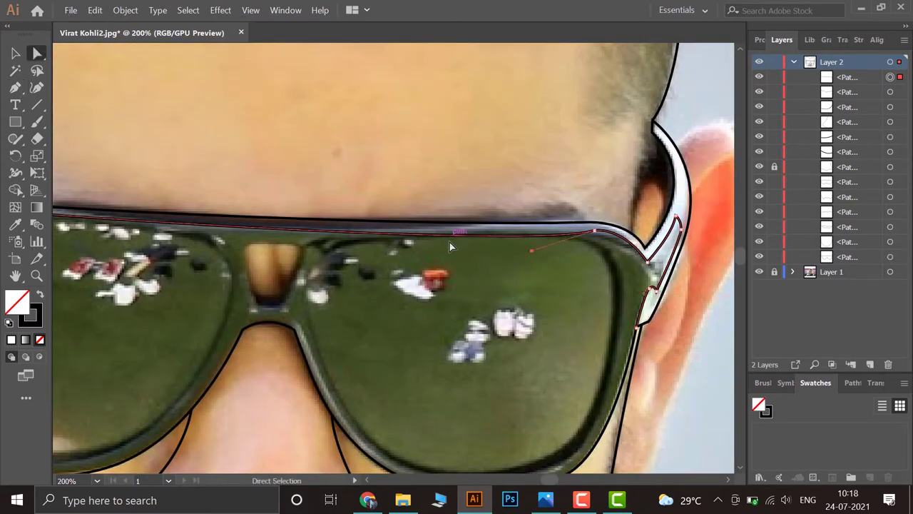
left_click_drag(449, 246, 720, 227)
key("p")
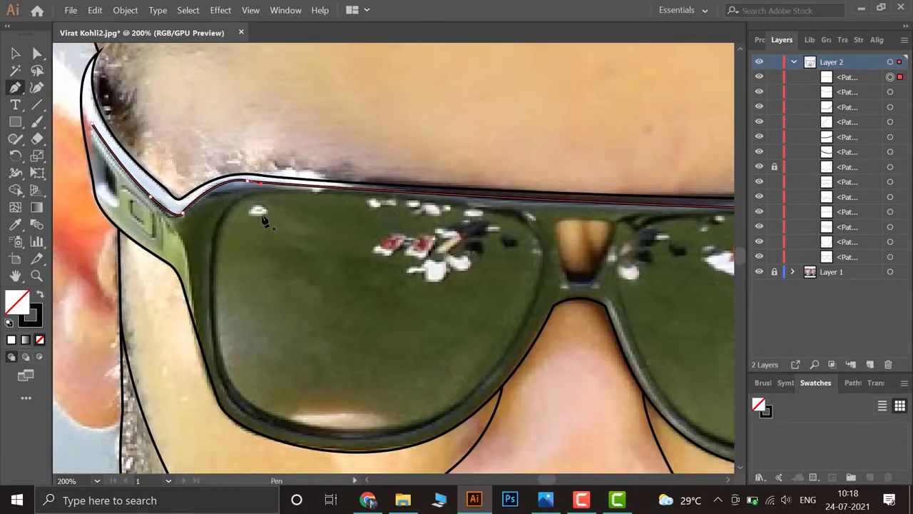
scroll(264, 221, "up", 3)
left_click(425, 347)
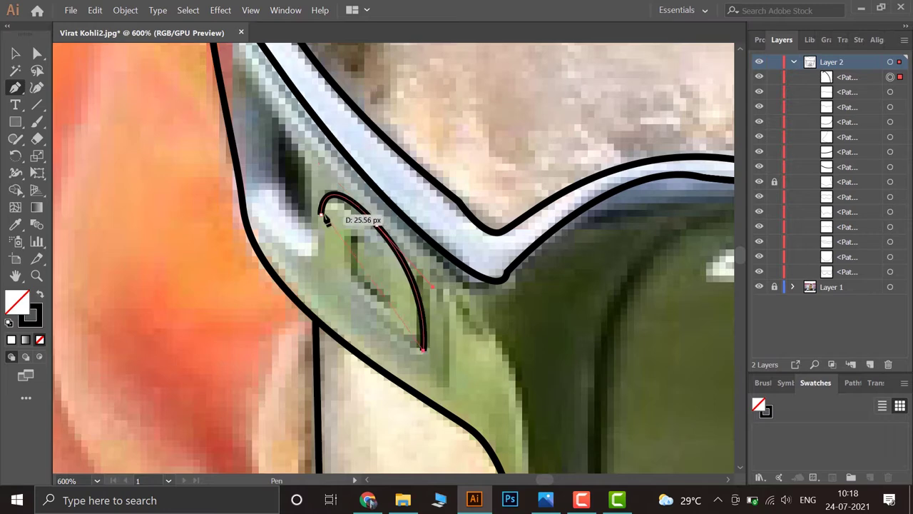
left_click_drag(321, 212, 321, 163)
Draw the curled G-shaped logo path inside the hinge leaf
left_click(384, 253)
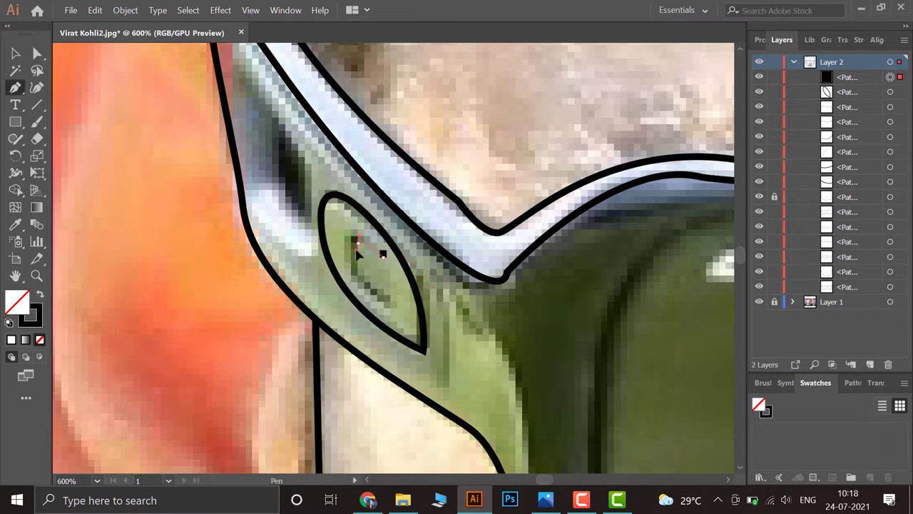
left_click_drag(388, 299, 405, 254)
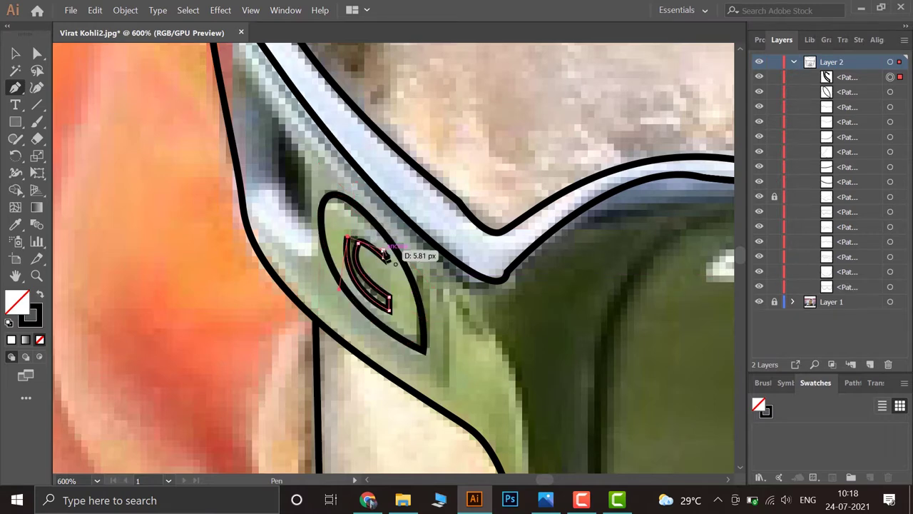
left_click(374, 276)
scroll(357, 257, "down", 3)
Trace the thin strip down the left hinge with curved final segments
scroll(239, 296, "down", 2)
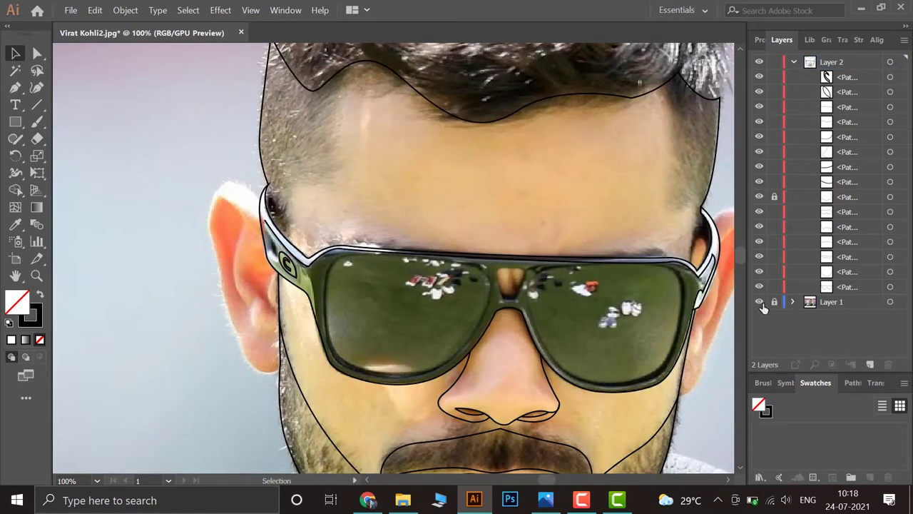
scroll(224, 205, "up", 3)
scroll(184, 194, "up", 2)
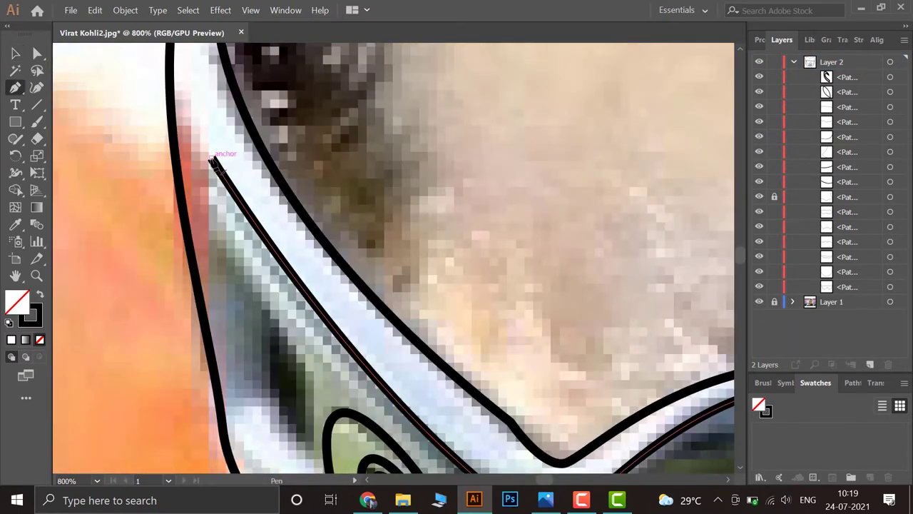
left_click(212, 159)
left_click(211, 227)
left_click(312, 369)
left_click(312, 453)
left_click_drag(265, 398, 268, 308)
scroll(267, 336, "down", 3)
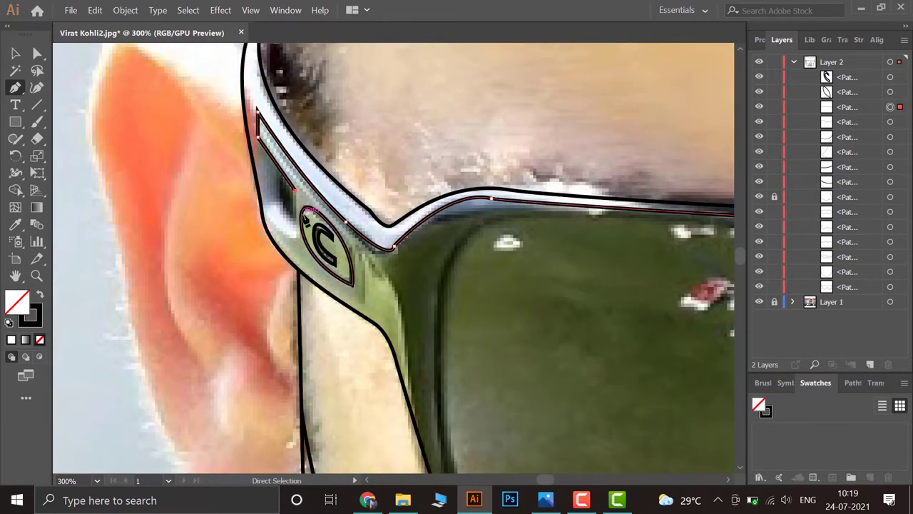
left_click_drag(300, 239, 300, 239)
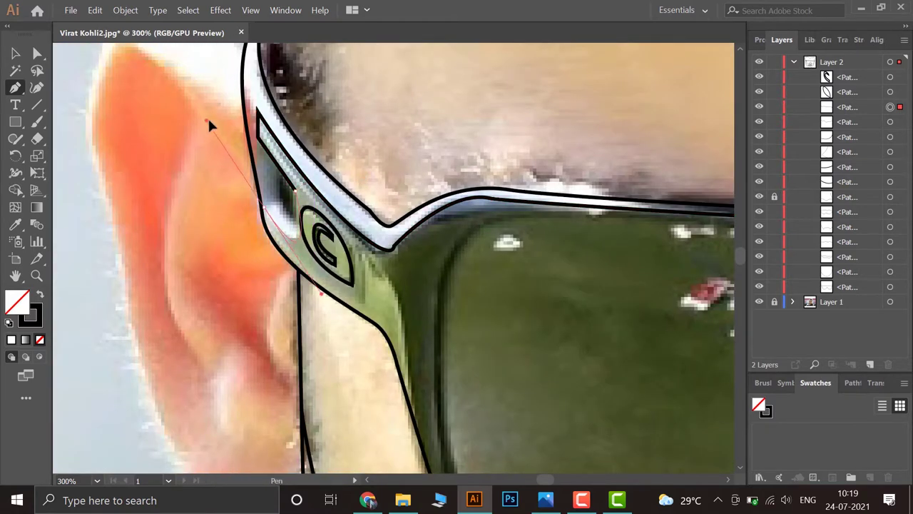
scroll(269, 240, "up", 5)
Check anchors with Direct Selection, then outline and close the dark slot above the logo
key("a")
scroll(508, 197, "down", 1)
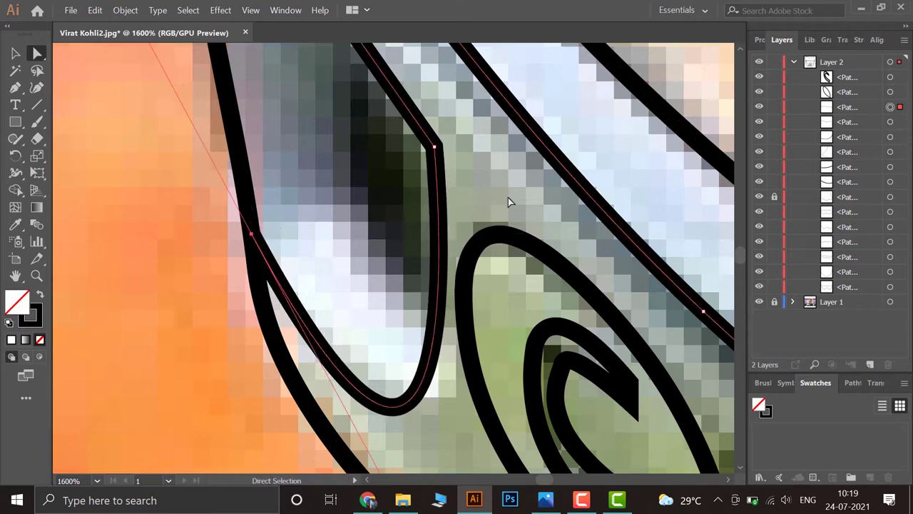
scroll(508, 198, "down", 3)
scroll(209, 142, "up", 4)
key("p")
left_click(208, 143)
left_click(209, 280)
left_click(268, 357)
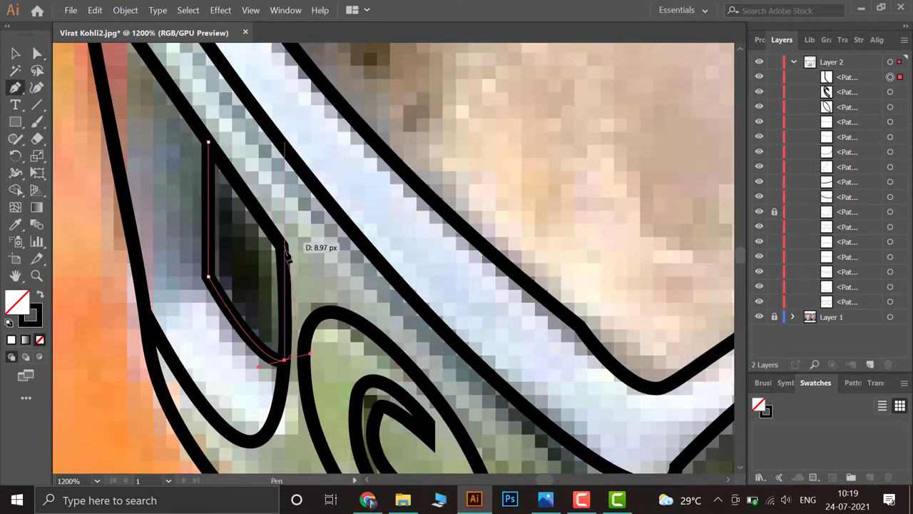
left_click(288, 243)
left_click(208, 143)
Start the right temple strip outline from its top to its bottom tip
scroll(323, 205, "down", 4)
scroll(322, 205, "down", 3)
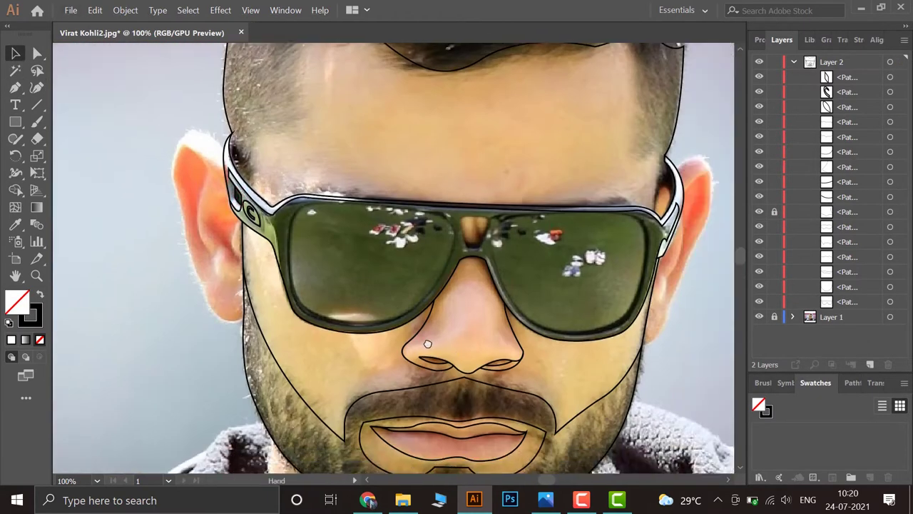
scroll(410, 277, "up", 4)
scroll(409, 277, "up", 2)
left_click(328, 177)
left_click(365, 254)
scroll(366, 254, "up", 3)
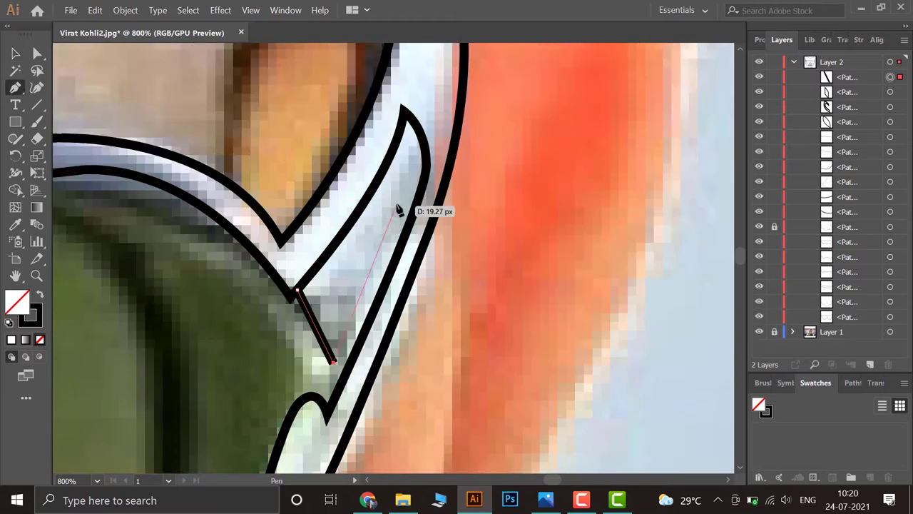
left_click_drag(407, 171, 412, 201)
Redo the strip's lower segment and finish the right temple strip outline
left_click(299, 293)
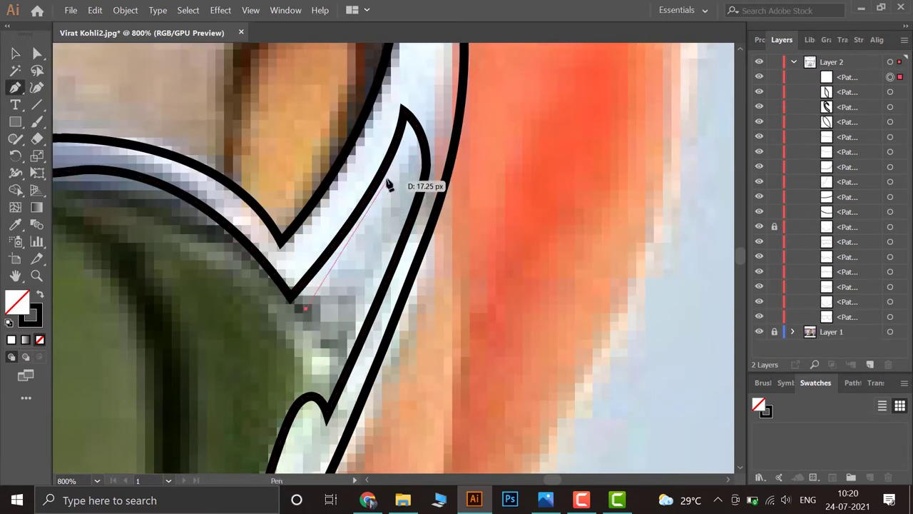
left_click(403, 163)
scroll(291, 428, "down", 3)
scroll(362, 252, "up", 2)
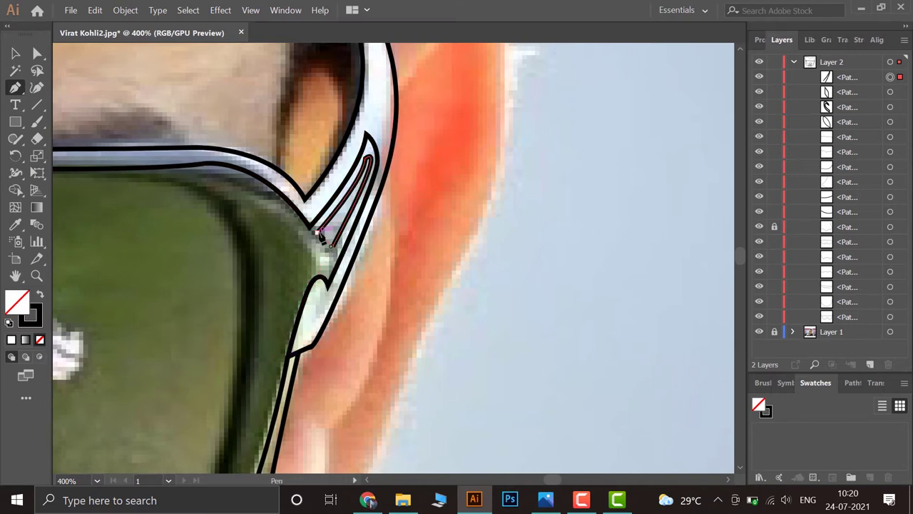
left_click(319, 234)
scroll(526, 270, "down", 2)
scroll(536, 264, "down", 4)
scroll(312, 174, "up", 3)
Outline and close the nose-bridge opening between the lenses
scroll(312, 174, "up", 3)
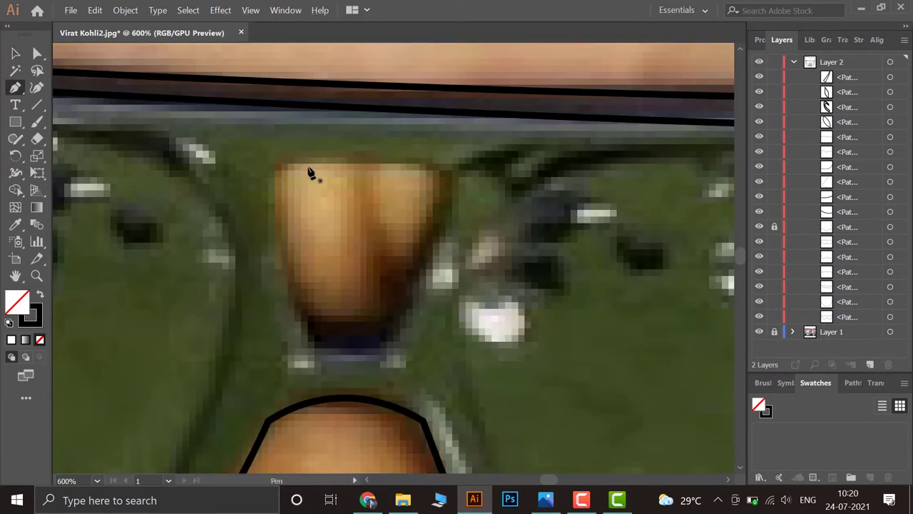
left_click_drag(433, 167, 279, 171)
left_click(301, 158)
left_click_drag(278, 243, 311, 351)
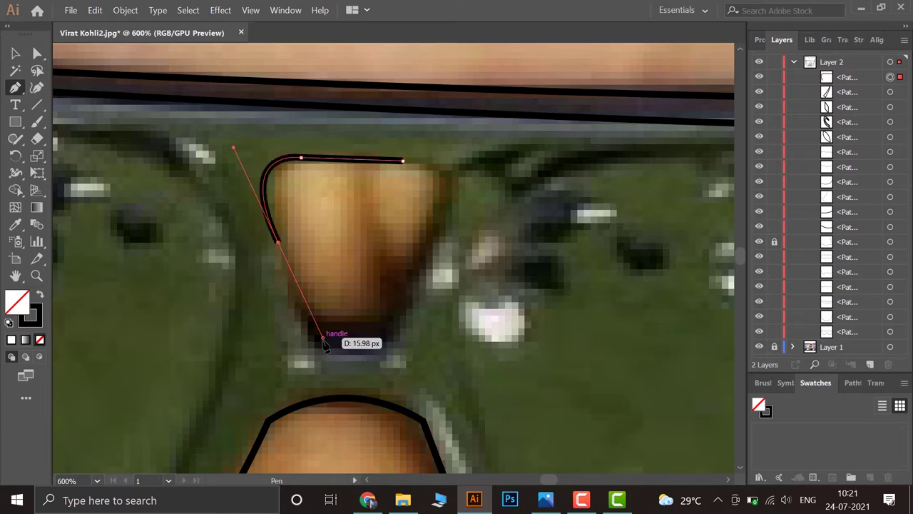
left_click(325, 347)
left_click(379, 347)
left_click(446, 212)
left_click(403, 160)
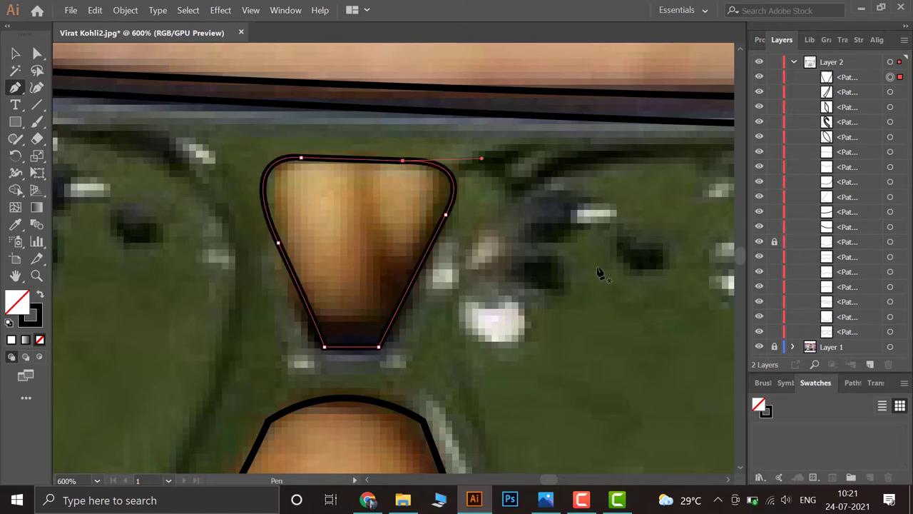
Widen the bridge opening's bottom edge with Direct Selection
scroll(600, 266, "down", 3)
scroll(348, 348, "up", 3)
key("a")
left_click_drag(348, 347, 327, 339)
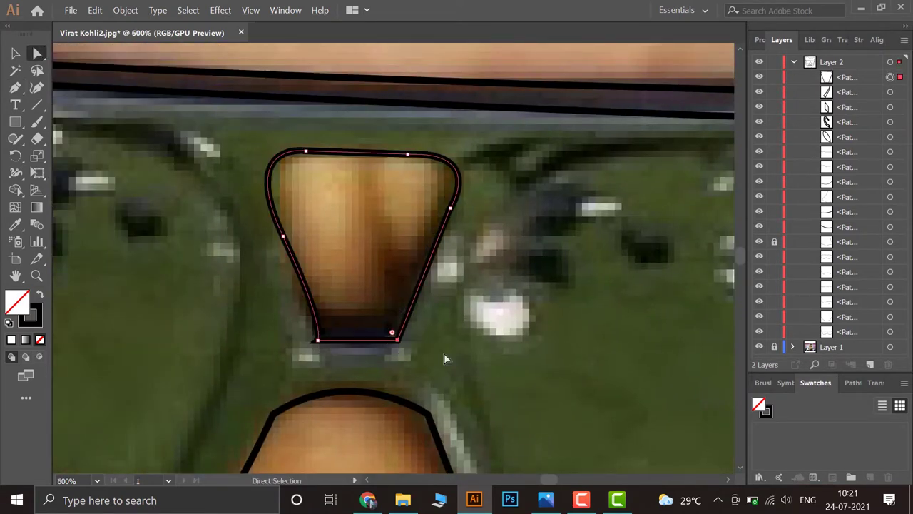
key("p")
scroll(552, 324, "down", 3)
scroll(552, 323, "down", 1)
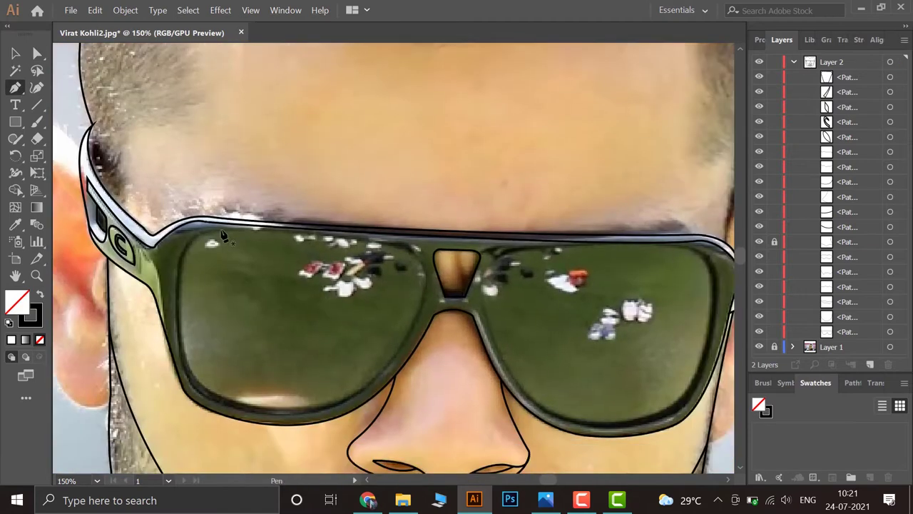
scroll(105, 159, "up", 2)
scroll(105, 158, "left", 5)
scroll(105, 158, "up", 1)
Trace the left lens inner rim with curved anchors and close the outline
left_click(264, 204)
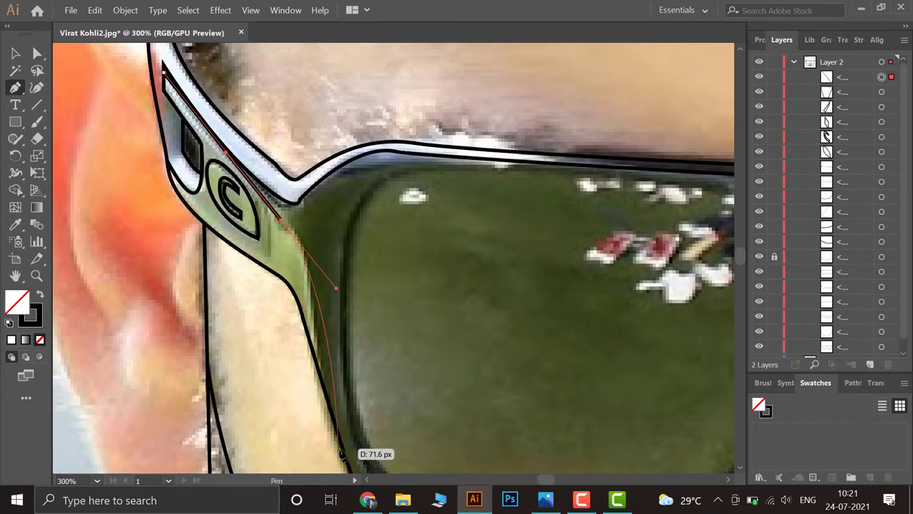
scroll(364, 300, "up", 2)
scroll(63, 113, "left", 2)
scroll(63, 113, "down", 5)
scroll(62, 112, "right", 7)
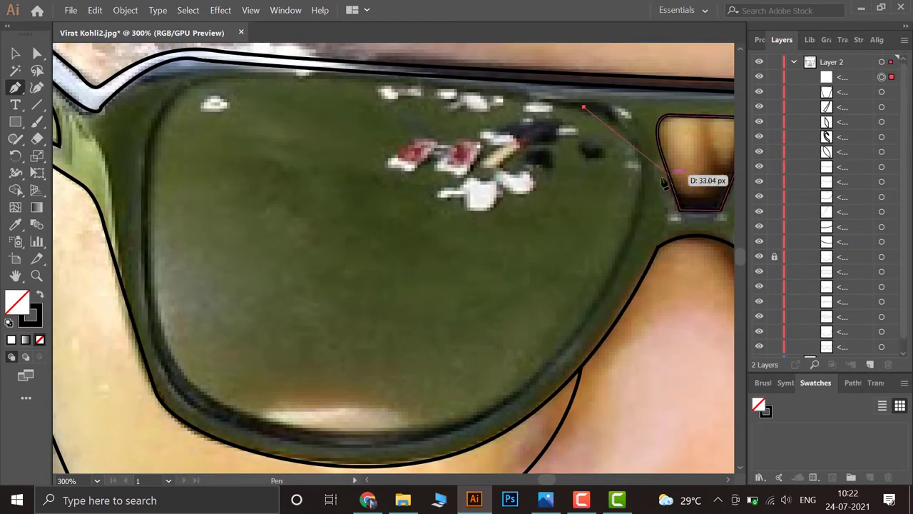
left_click_drag(320, 433, 206, 387)
left_click_drag(157, 350, 144, 223)
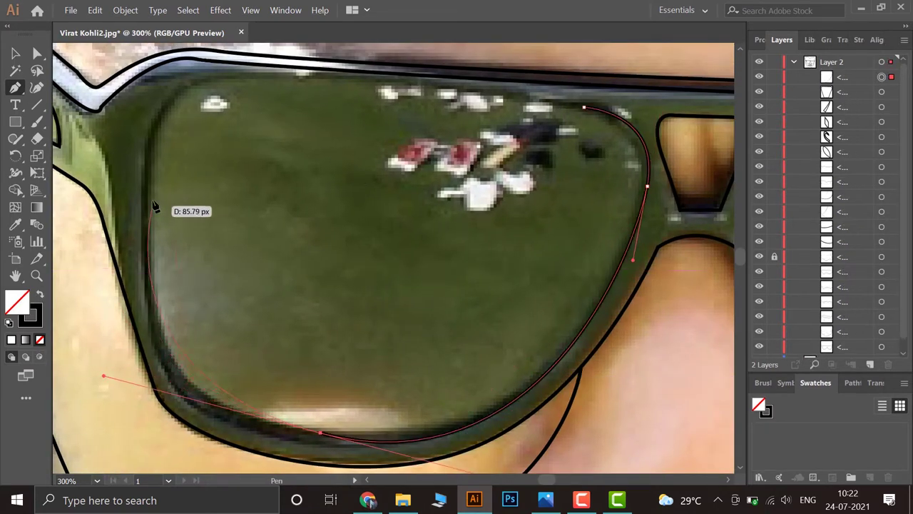
left_click_drag(271, 79, 397, 90)
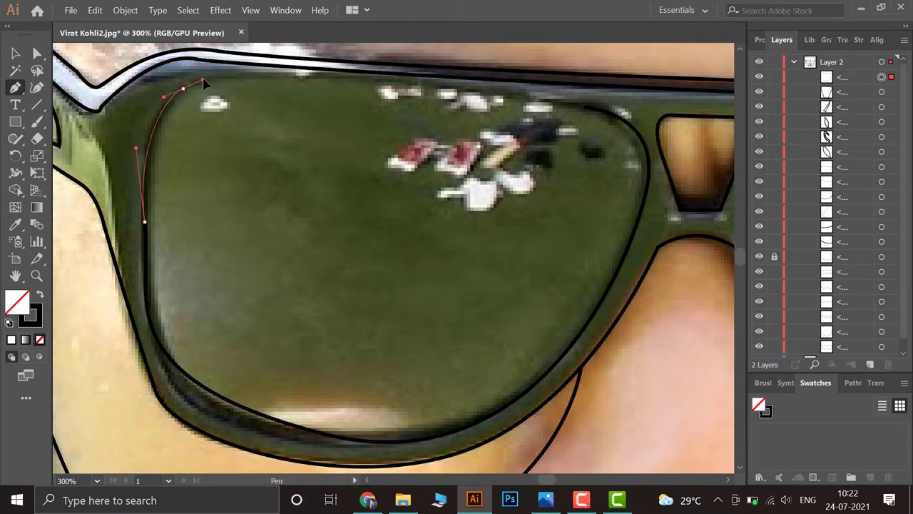
left_click(584, 107)
Smooth the left lens outline's lower-left curve
key("v")
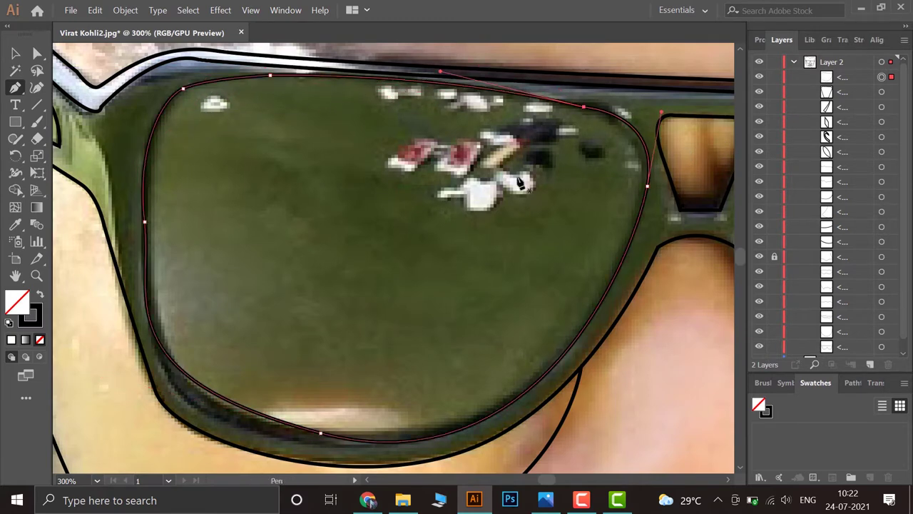
scroll(230, 81, "down", 3)
scroll(282, 269, "up", 2)
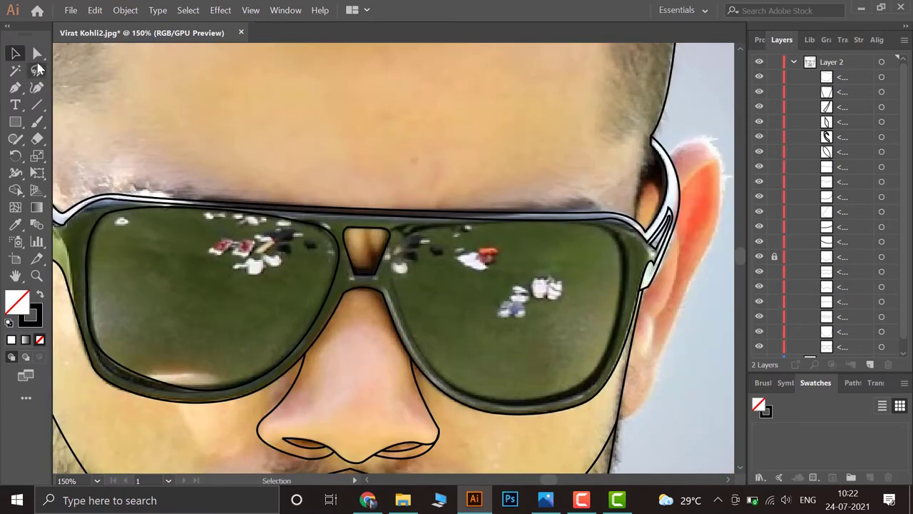
left_click_drag(125, 381, 131, 382)
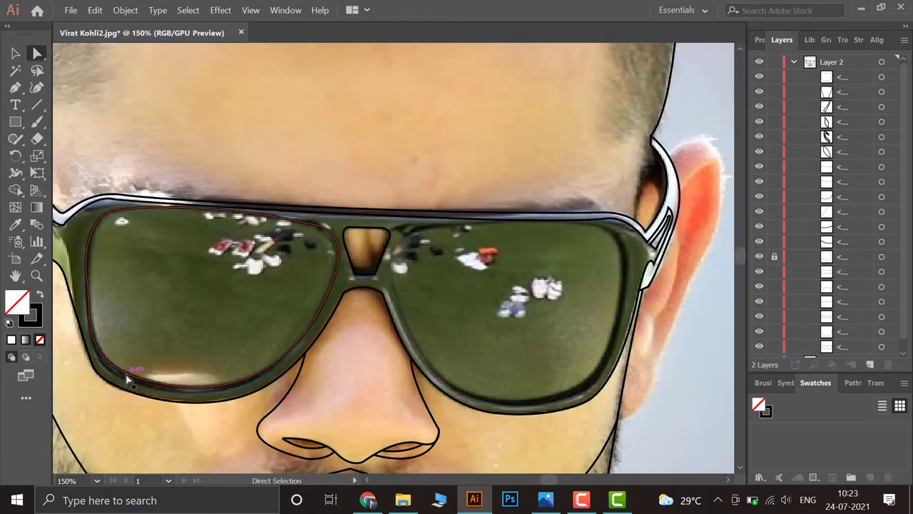
Hide and reshow the reference photo to check the line art, then magnify the right lens
key("p")
left_click(760, 350)
key("ctrl+minus")
key("ctrl+minus")
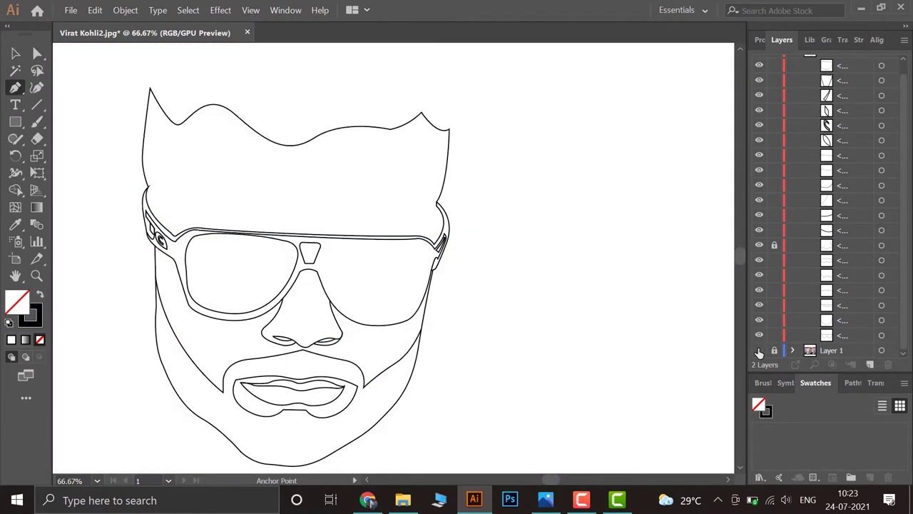
left_click(759, 350)
key("ctrl+plus")
key("ctrl+plus")
key("ctrl+plus")
Trace the right lens inner edge along the top, outer side and bottom
left_click(288, 191)
left_click_drag(556, 199, 607, 221)
left_click_drag(582, 311, 579, 314)
left_click_drag(525, 391, 513, 405)
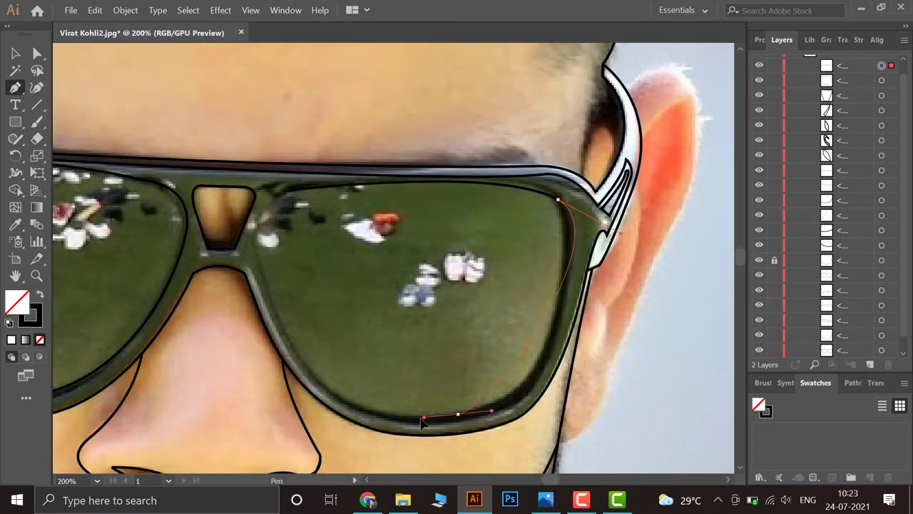
left_click_drag(321, 384, 185, 306)
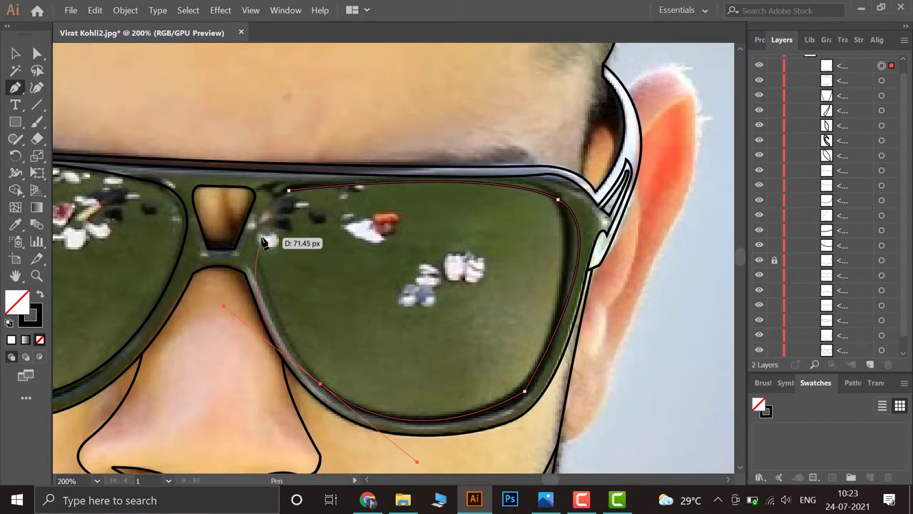
Undo misplaced segments, redraw the left side and bottom, and close the right lens outline
key("ctrl+z")
key("ctrl+z")
key("ctrl+z")
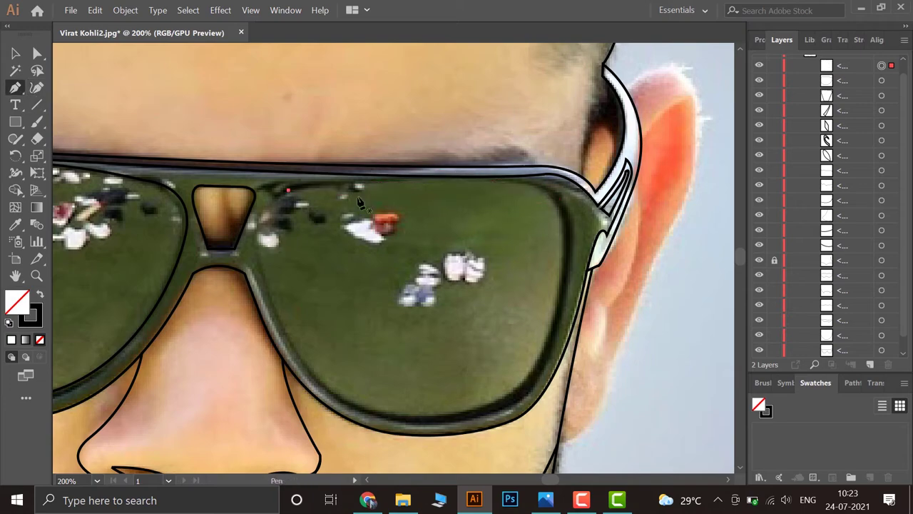
left_click_drag(258, 247, 267, 288)
left_click_drag(399, 417, 508, 428)
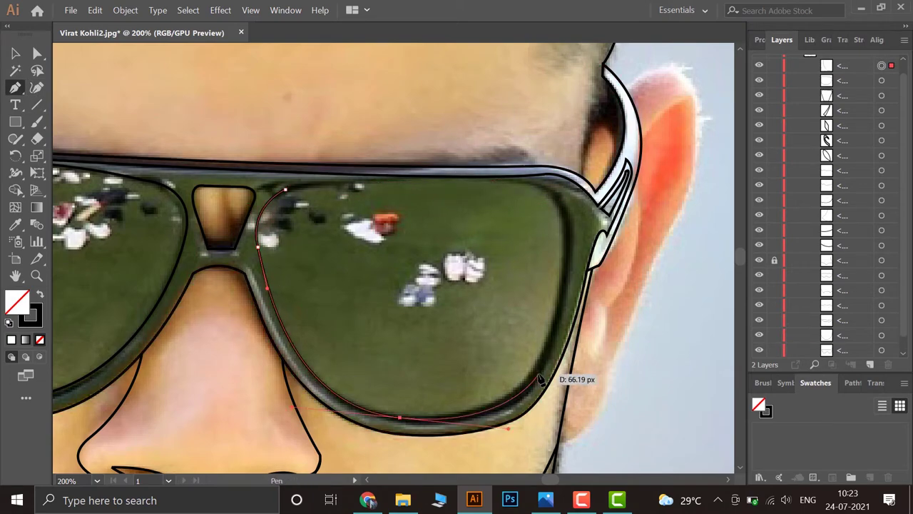
left_click(286, 191)
key("ctrl+0")
Start a thin seam line on the left temple's upper edge beside the G logo
key("ctrl+plus")
key("ctrl+plus")
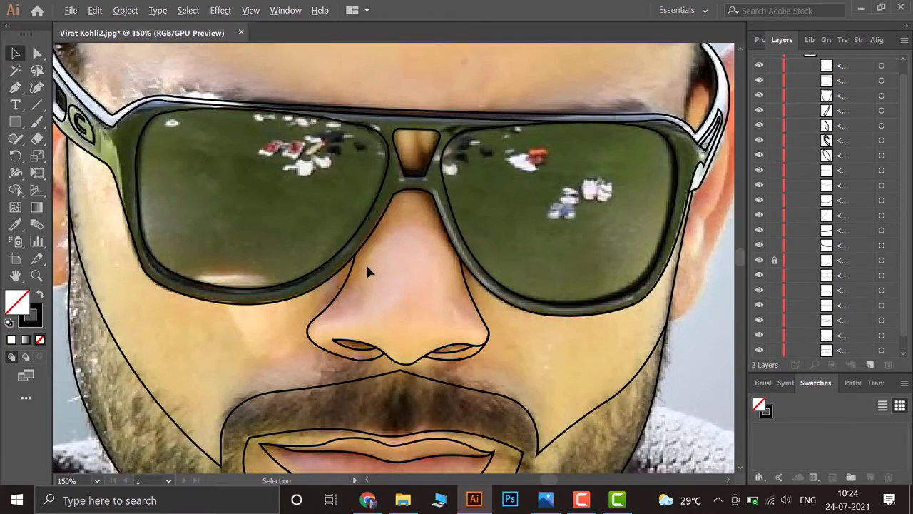
scroll(182, 114, "up", 2)
scroll(182, 114, "up", 2)
scroll(182, 114, "up", 2)
key("p")
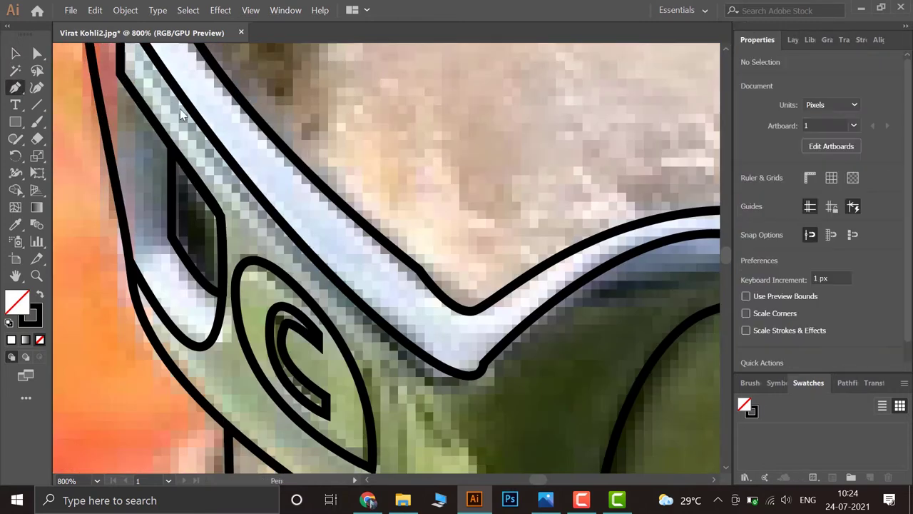
scroll(182, 115, "down", 2)
left_click(188, 122)
scroll(333, 318, "down", 1)
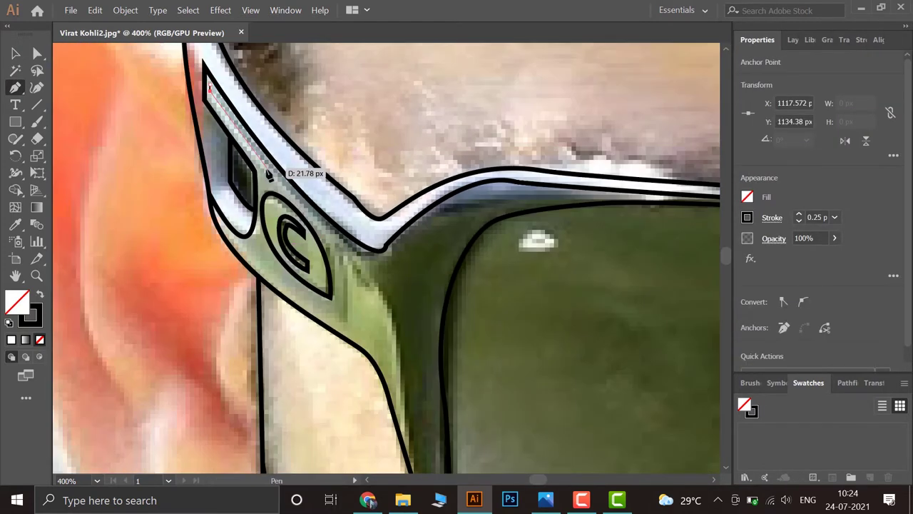
left_click_drag(404, 394, 397, 214)
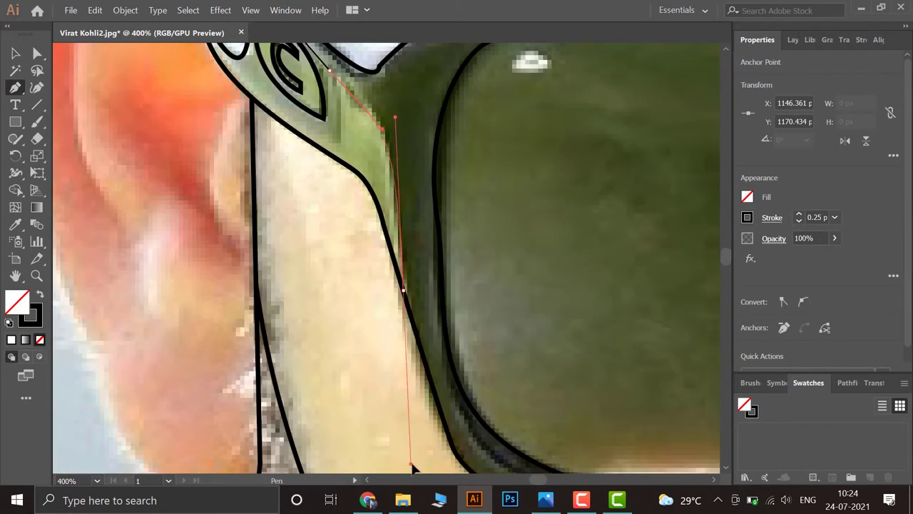
Close the seam at its starting anchor and bring up the Layers list to hide the photo
scroll(407, 116, "up", 3)
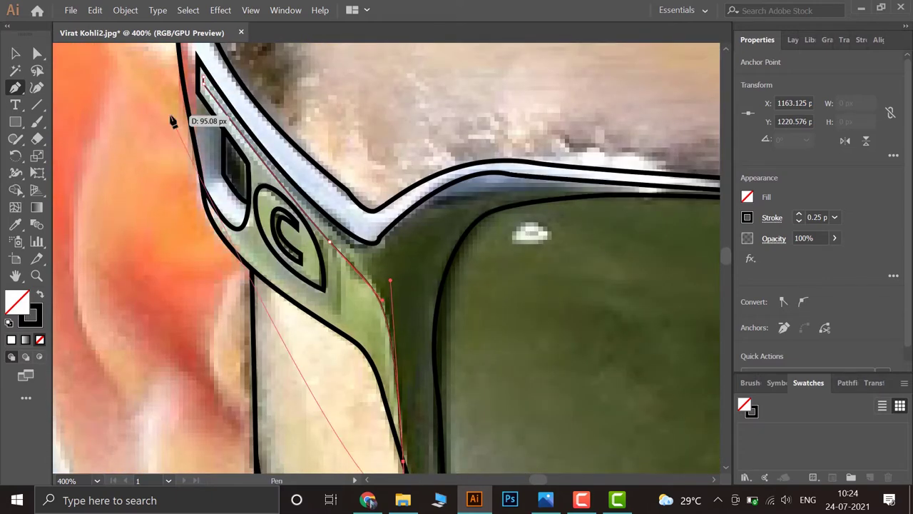
scroll(185, 117, "up", 2)
scroll(185, 118, "up", 2)
scroll(185, 118, "up", 3)
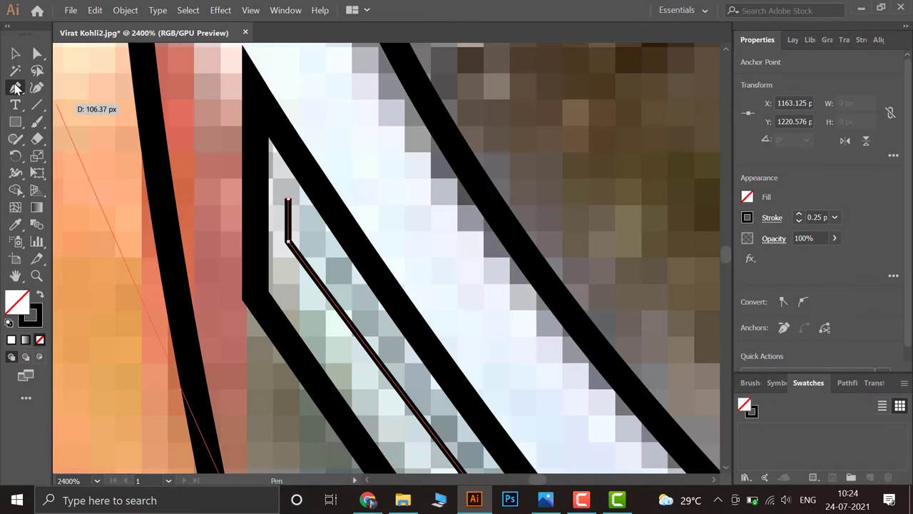
left_click(289, 198)
scroll(159, 102, "down", 5)
left_click(793, 39)
Hide the photo to check the line art, collapse Layer 2, then show the photo again
scroll(828, 214, "down", 1)
left_click(759, 349)
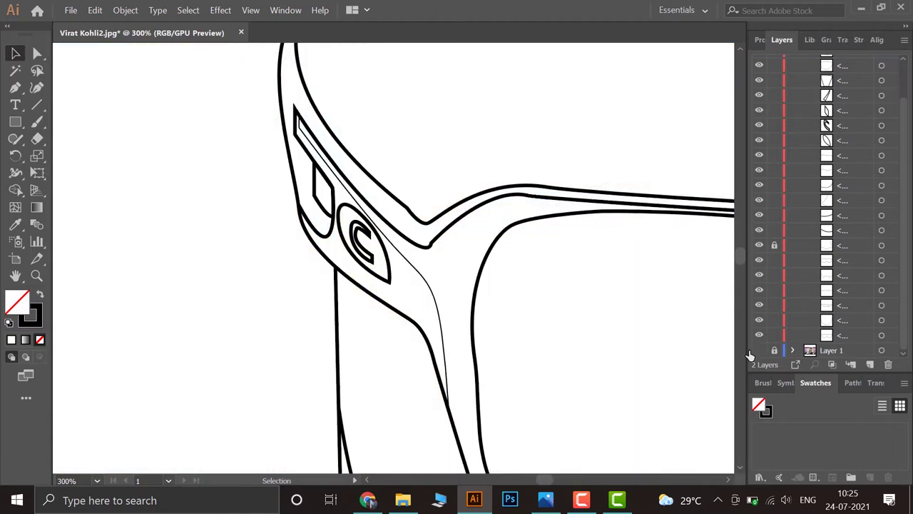
scroll(387, 255, "down", 2)
scroll(387, 255, "down", 2)
scroll(790, 63, "up", 1)
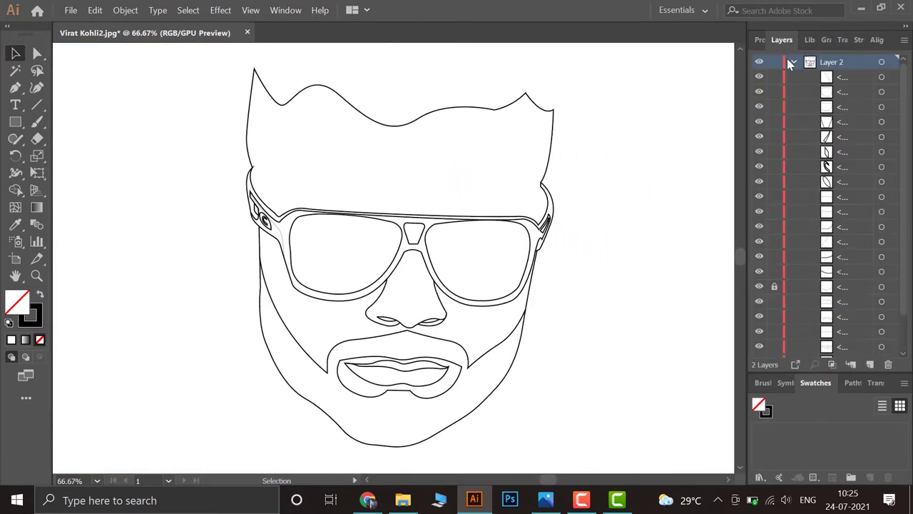
left_click(791, 63)
left_click(759, 91)
scroll(289, 179, "up", 3)
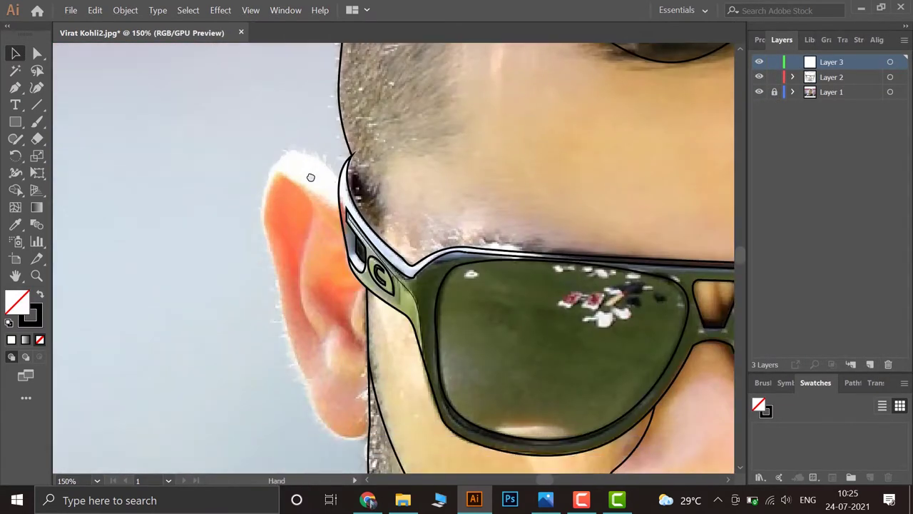
Trace the curved outline over the top of the left ear
key("p")
left_click(347, 177)
left_click_drag(296, 151, 272, 163)
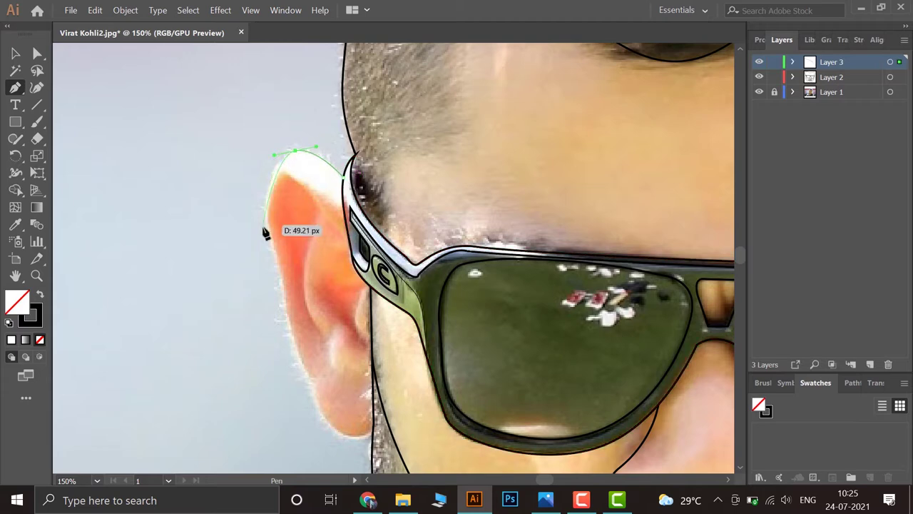
scroll(264, 232, "down", 2)
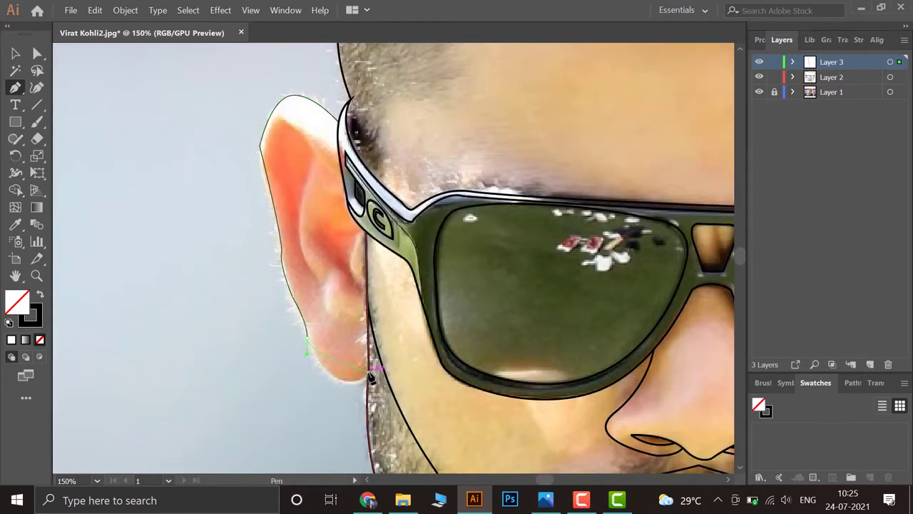
left_click(760, 40)
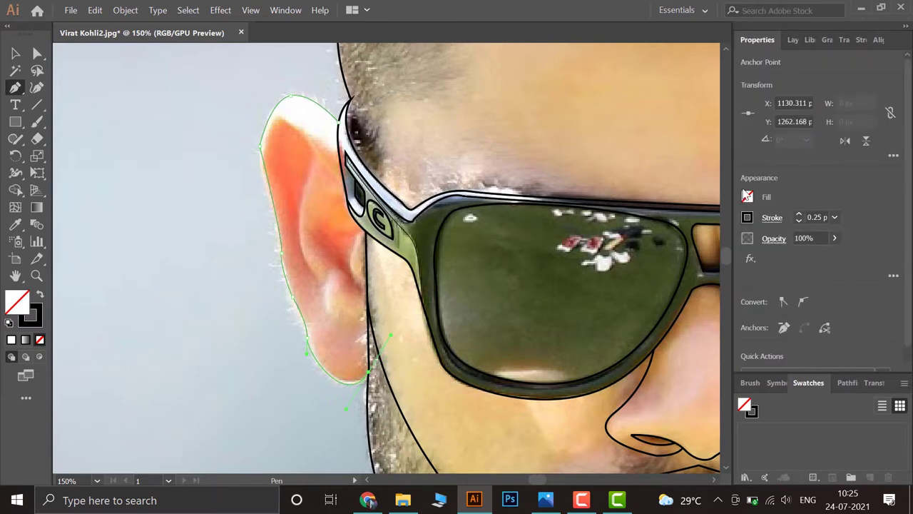
left_click(15, 87)
scroll(262, 126, "up", 2)
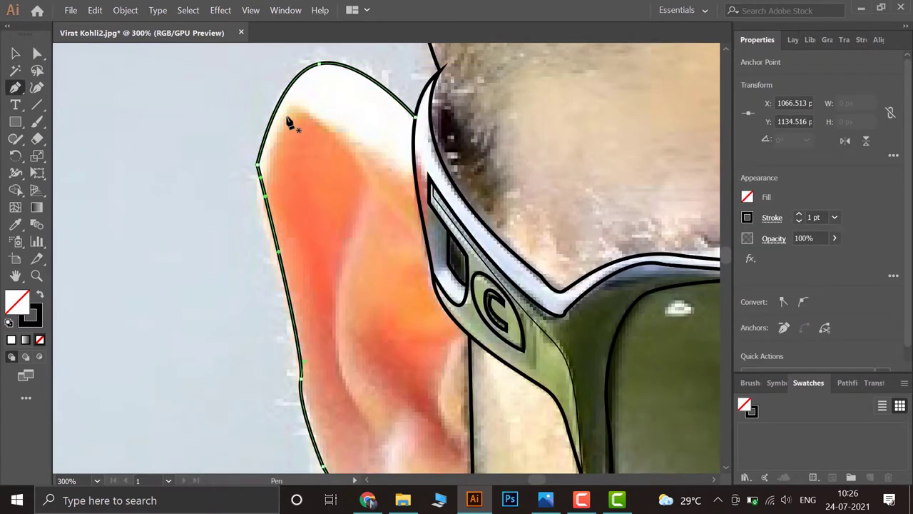
left_click(148, 164, "ctrl")
Trace the left ear's inner fold curve down toward the earlobe
left_click(265, 203)
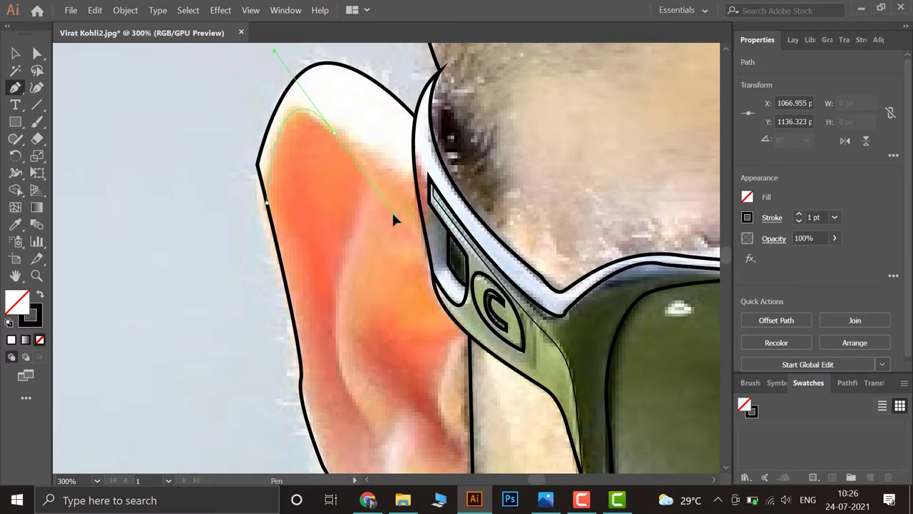
left_click_drag(394, 220, 322, 149)
scroll(366, 228, "down", 3)
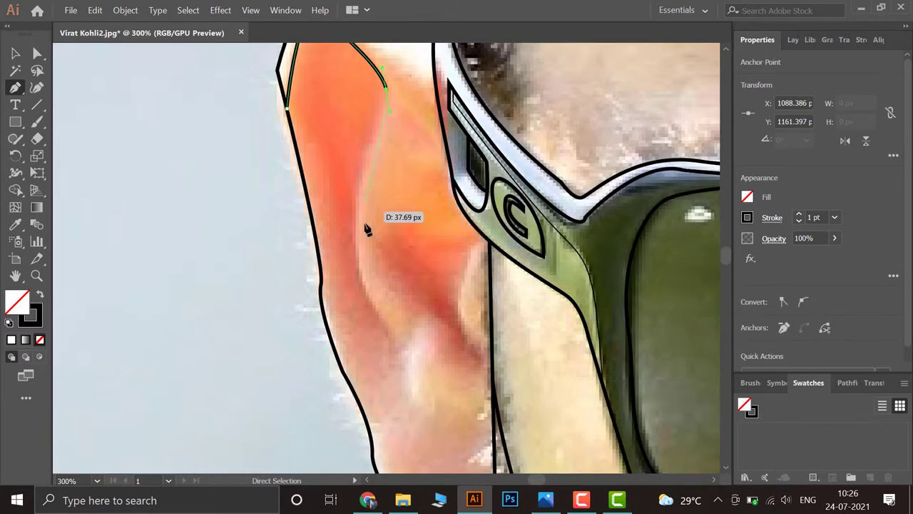
left_click_drag(442, 425, 399, 446)
key("ctrl+plus")
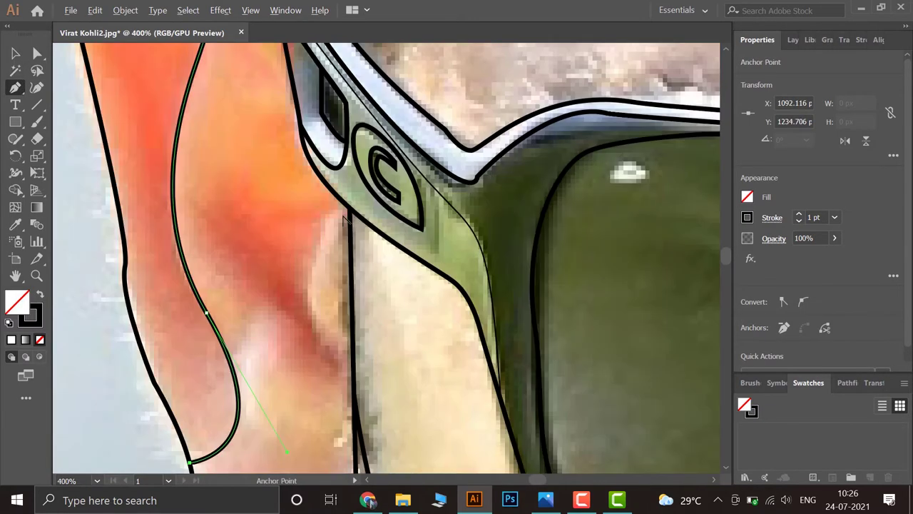
left_click(345, 205)
scroll(348, 321, "down", 3)
left_click_drag(361, 309, 347, 350)
key("v")
left_click(264, 158)
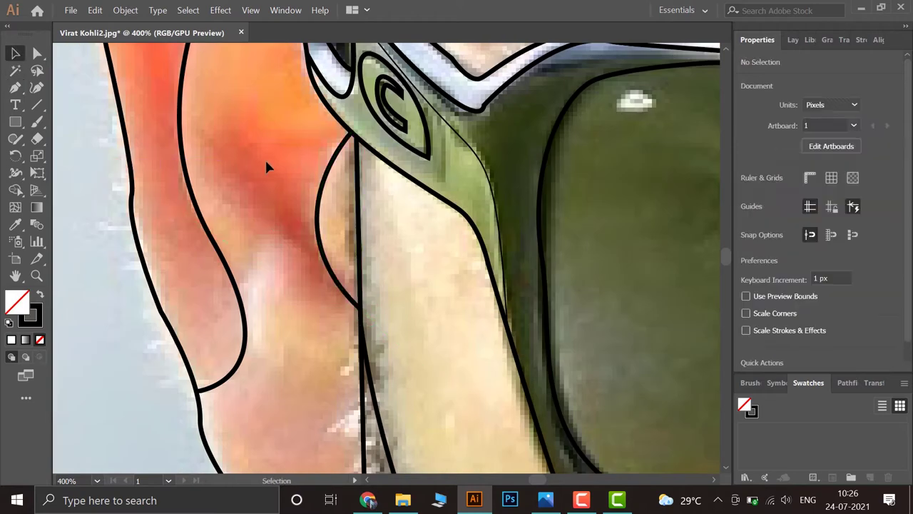
key("ctrl+minus")
key("ctrl+minus")
key("ctrl+minus")
left_click(793, 39)
Outline the right ear from the sunglasses arm down its outer edge
key("ctrl+0")
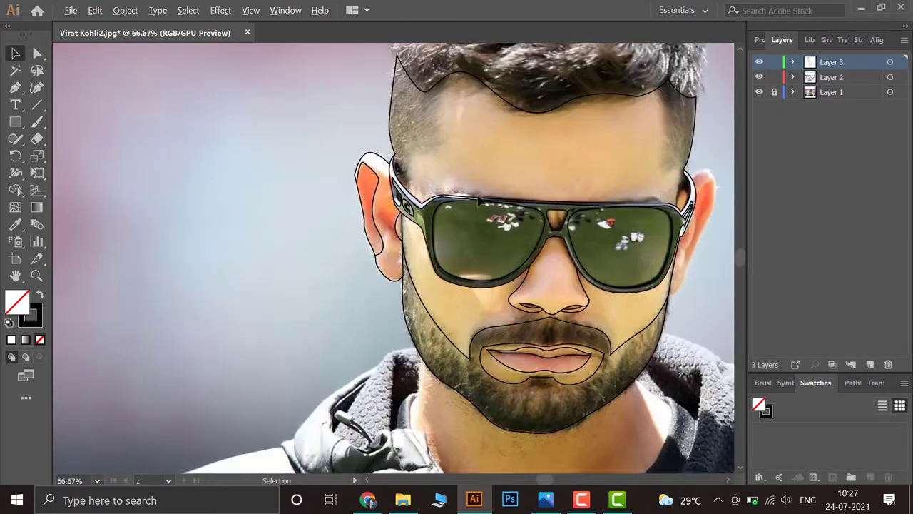
scroll(569, 201, "up", 3)
key("p")
scroll(570, 209, "up", 2)
scroll(457, 106, "right", 2)
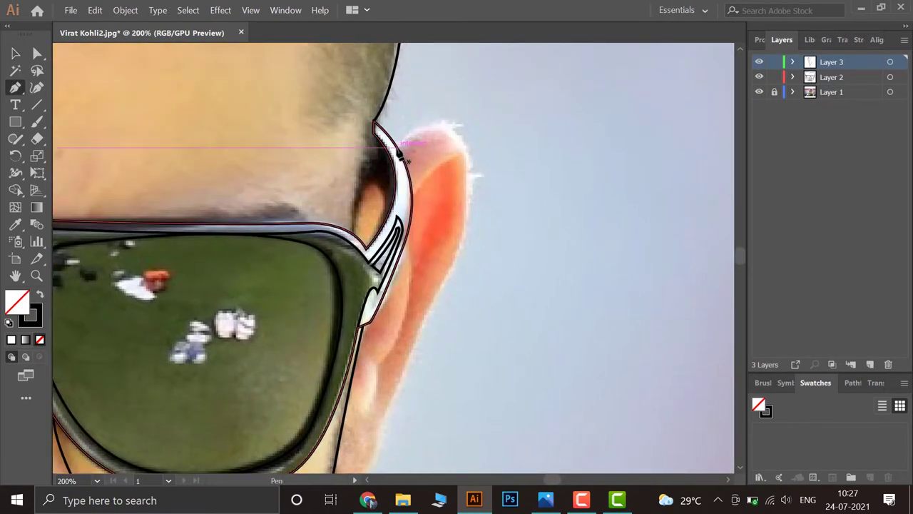
left_click(398, 147)
left_click_drag(463, 150, 494, 236)
left_click_drag(437, 304, 404, 353)
left_click_drag(390, 425, 456, 300)
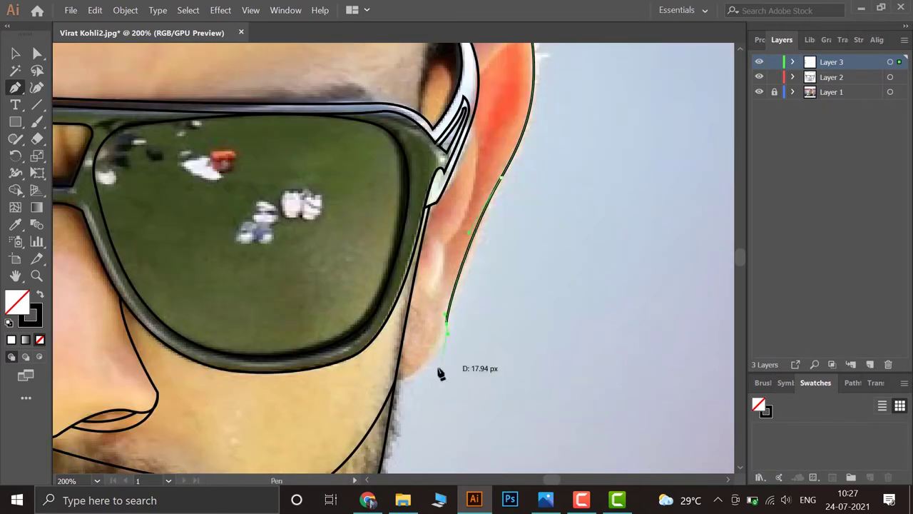
key("Escape")
key("ctrl+minus")
key("ctrl+plus")
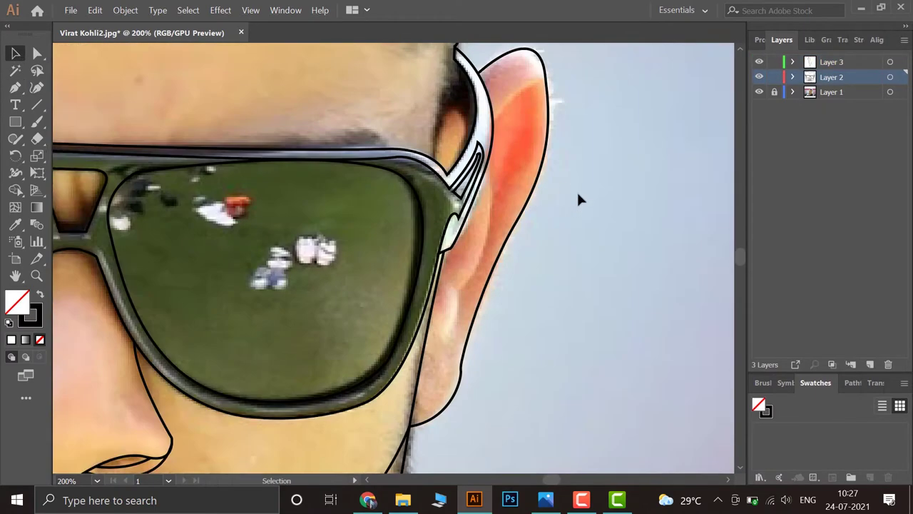
On Layer 3, trace the right ear's inner fold curve
left_click(824, 64)
key("ctrl+plus")
left_click(338, 234)
left_click_drag(483, 134, 499, 178)
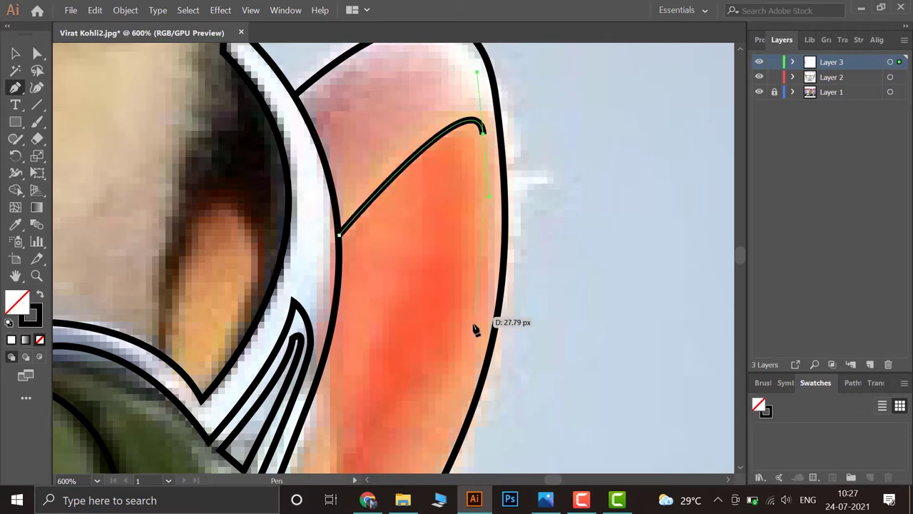
scroll(481, 322, "down", 3)
scroll(418, 330, "up", 3)
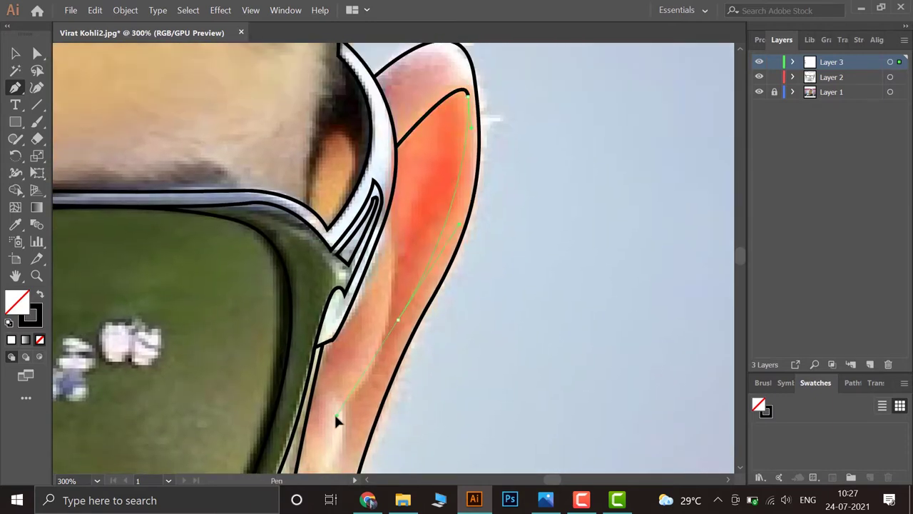
left_click_drag(336, 416, 332, 426)
key("ctrl+z")
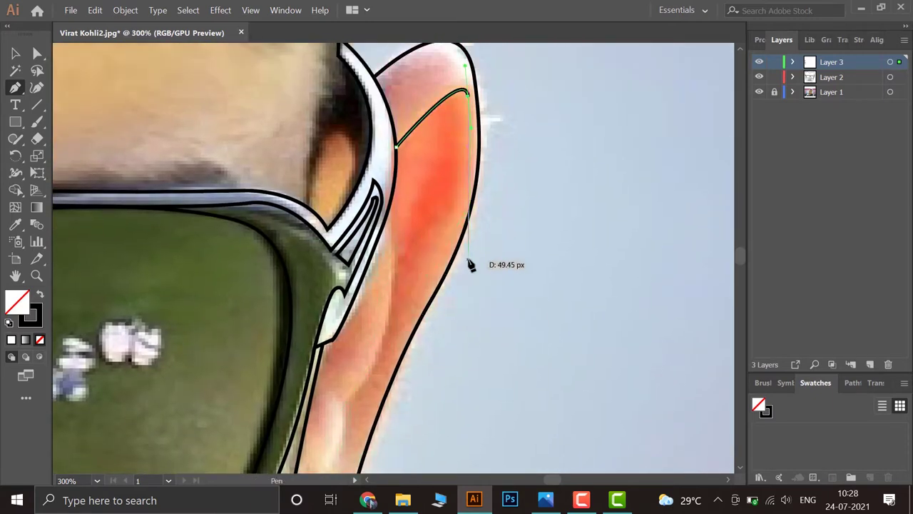
left_click_drag(386, 330, 297, 456)
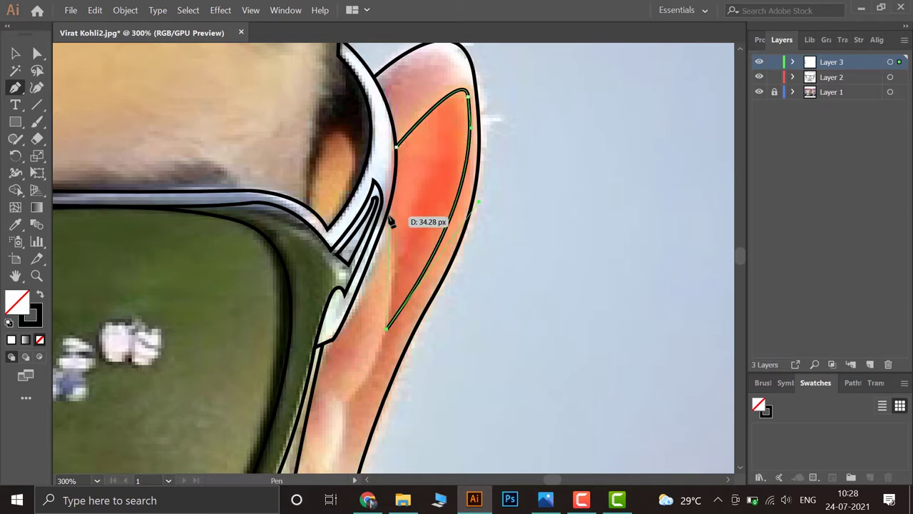
key("v")
Scroll around the portrait and zoom out to check the finished face outline
scroll(376, 162, "up", 6)
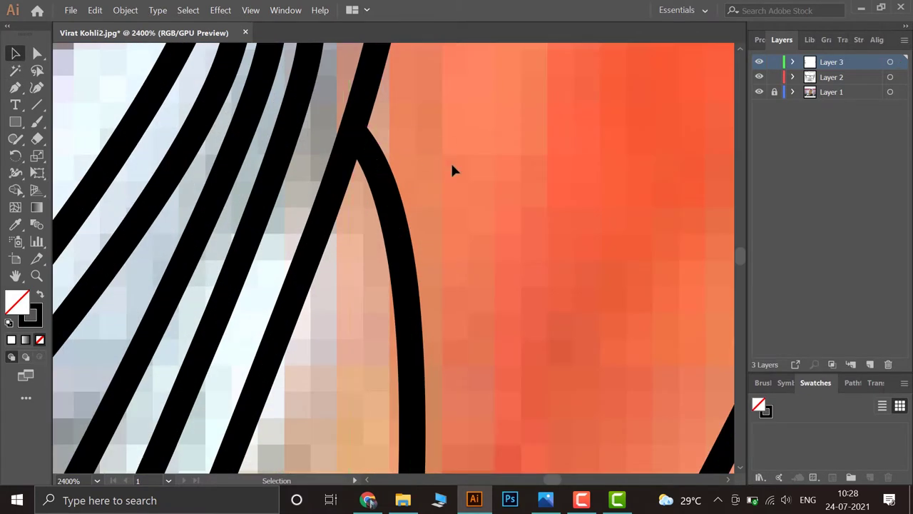
scroll(453, 169, "down", 6)
scroll(461, 330, "down", 2)
key("p")
scroll(356, 326, "down", 1)
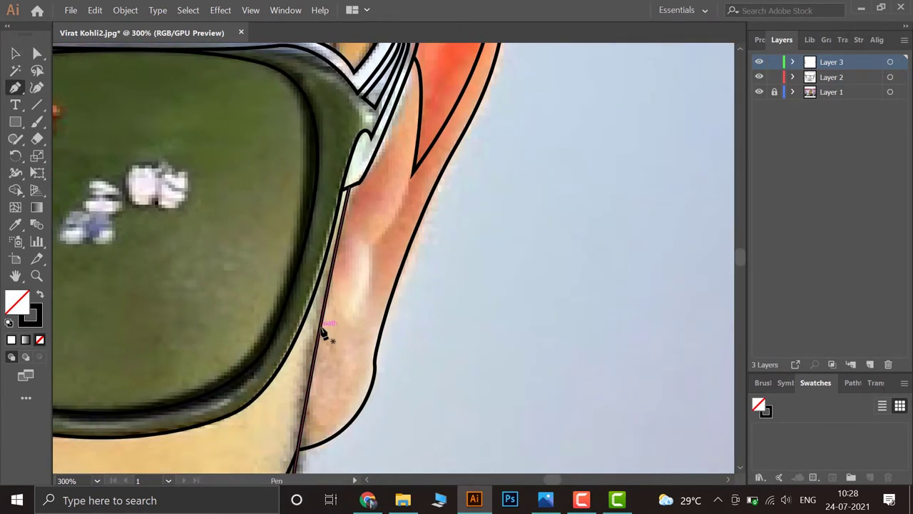
scroll(385, 236, "up", 1)
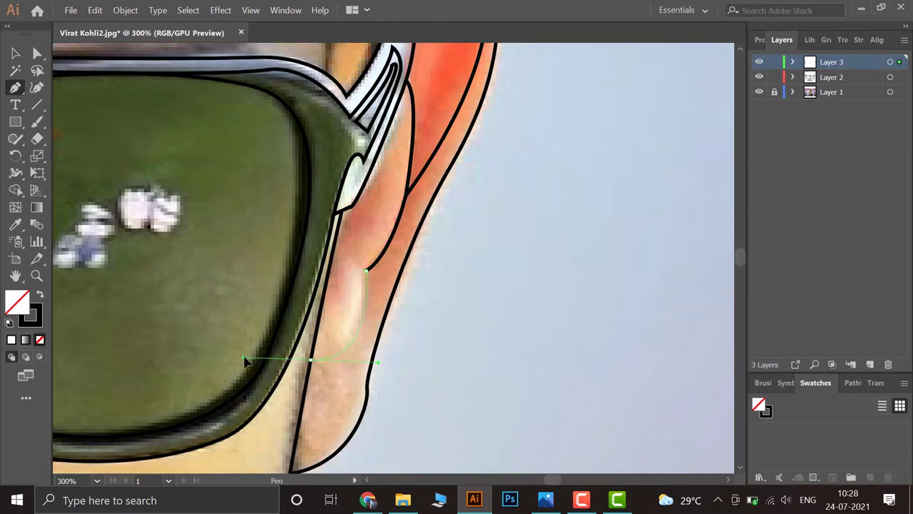
scroll(676, 296, "down", 4)
left_click(759, 62, "alt")
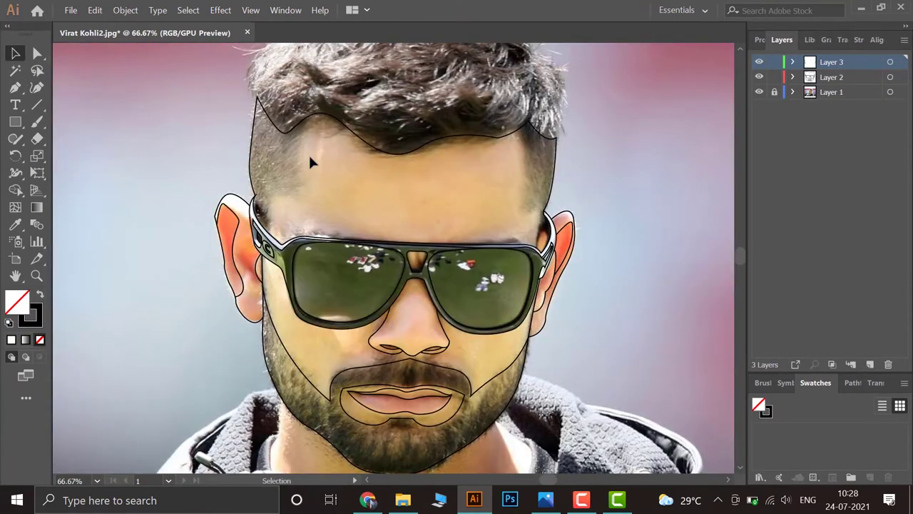
Resume the hair outline from its open end, curving it up the side of the head
scroll(308, 157, "up", 2)
scroll(296, 282, "down", 2)
scroll(371, 235, "down", 4)
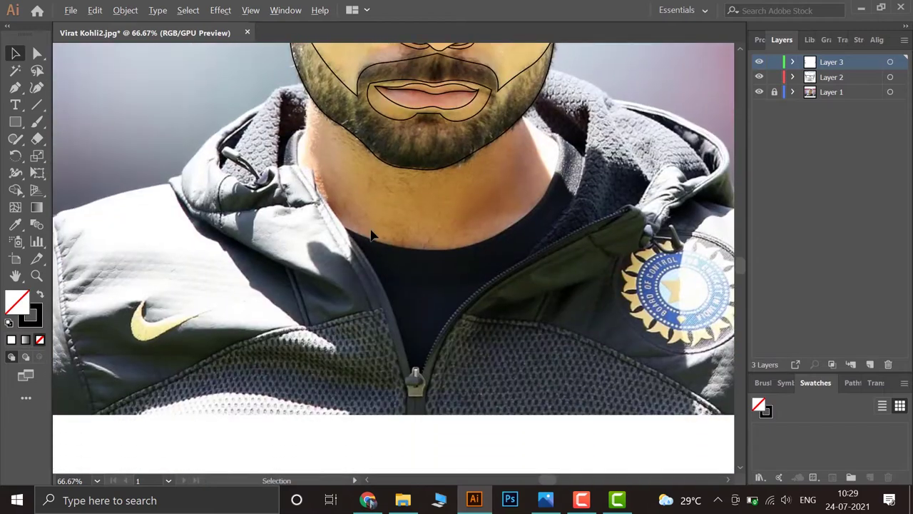
scroll(371, 236, "down", 2)
scroll(383, 171, "up", 2)
scroll(382, 171, "up", 2)
key("p")
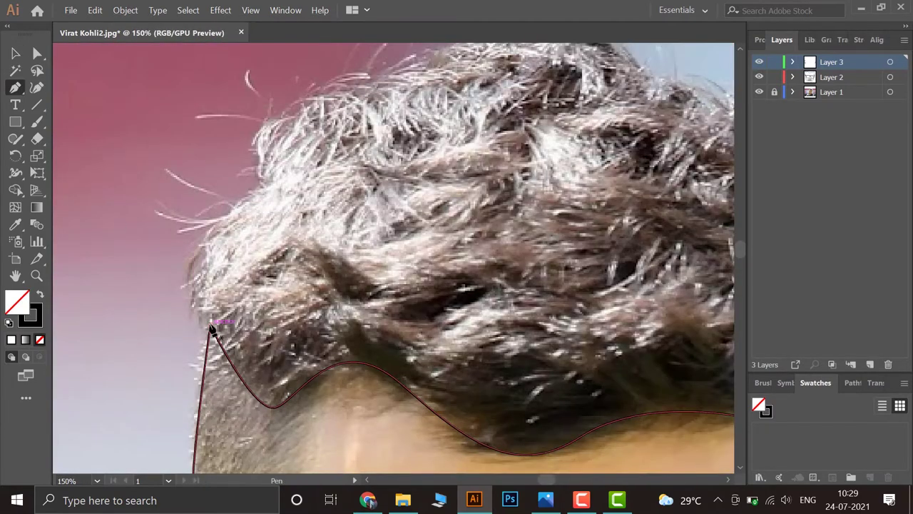
left_click(212, 326)
left_click_drag(241, 205, 330, 145)
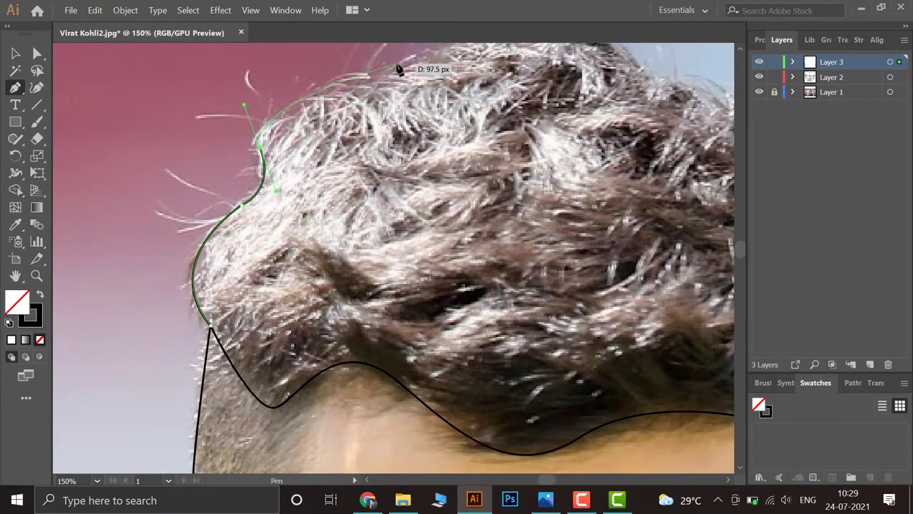
Carry the hair outline across the top, through the pointed tuft and down the right edge
scroll(400, 69, "up", 3)
left_click_drag(428, 230, 438, 240)
left_click_drag(606, 313, 611, 316)
left_click(631, 278)
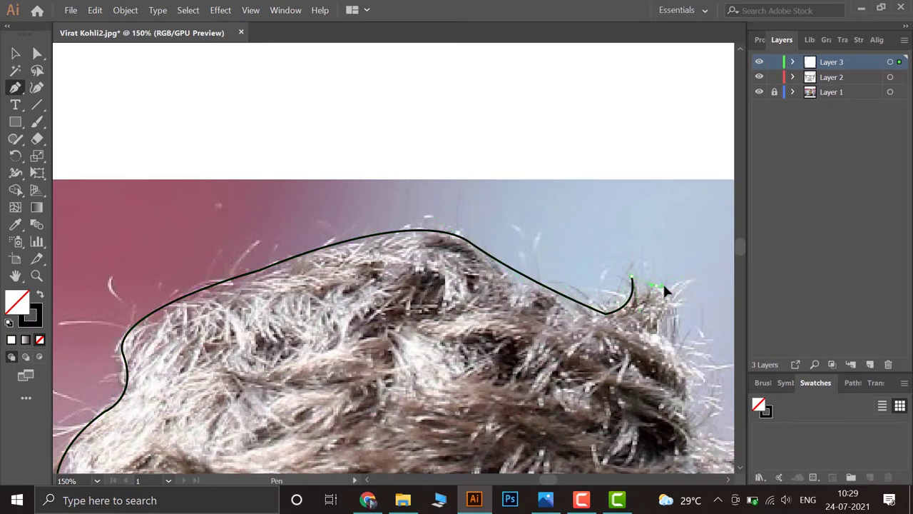
left_click(698, 278)
left_click_drag(663, 282, 501, 142)
left_click(495, 189)
left_click_drag(536, 282, 605, 376)
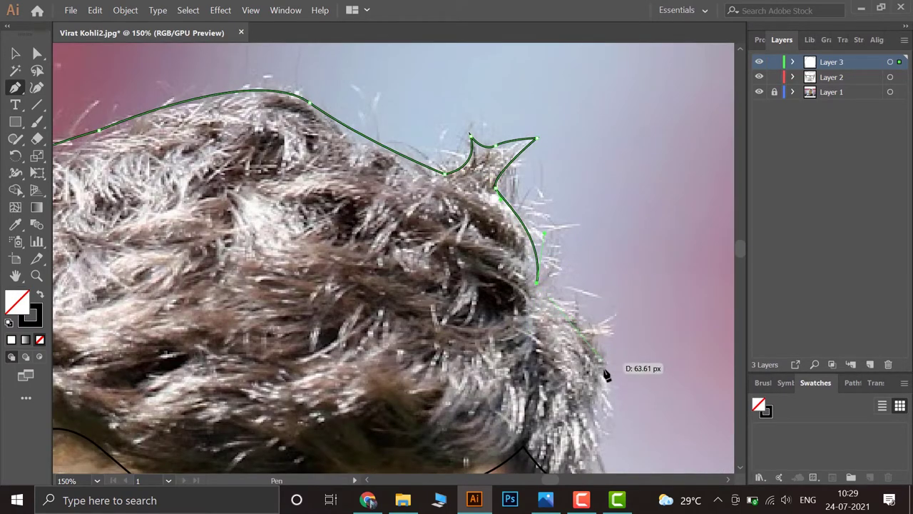
Zoom out to view the whole head and start a new curve at the left temple
scroll(544, 347, "down", 5)
scroll(545, 347, "down", 5)
key("ctrl+minus")
key("ctrl+minus")
scroll(485, 198, "up", 2)
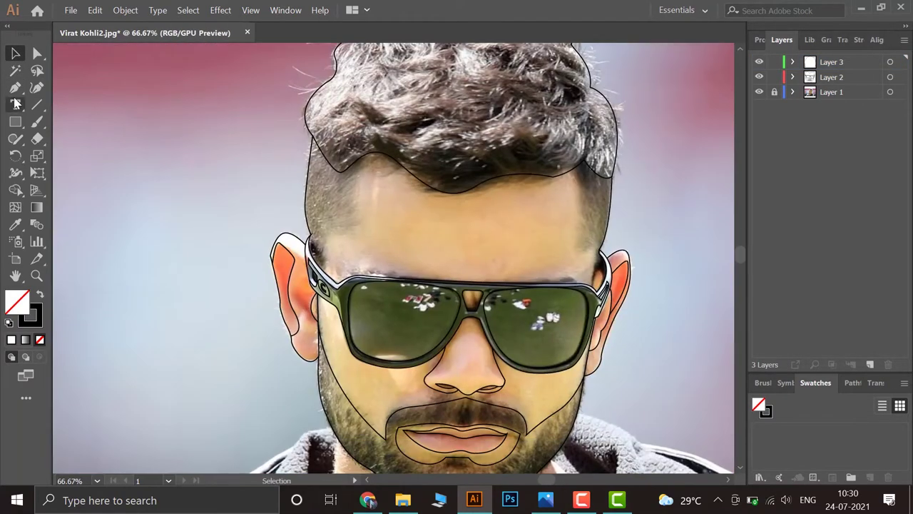
scroll(350, 163, "up", 1)
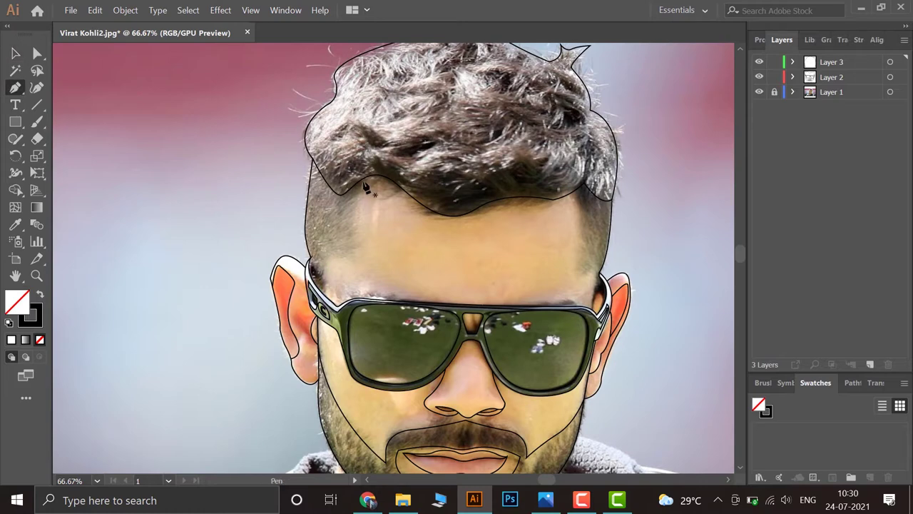
scroll(368, 182, "up", 1)
left_click(287, 297)
Bend the second temple curve toward the hairline and select both temple curves
left_click_drag(352, 277, 368, 255)
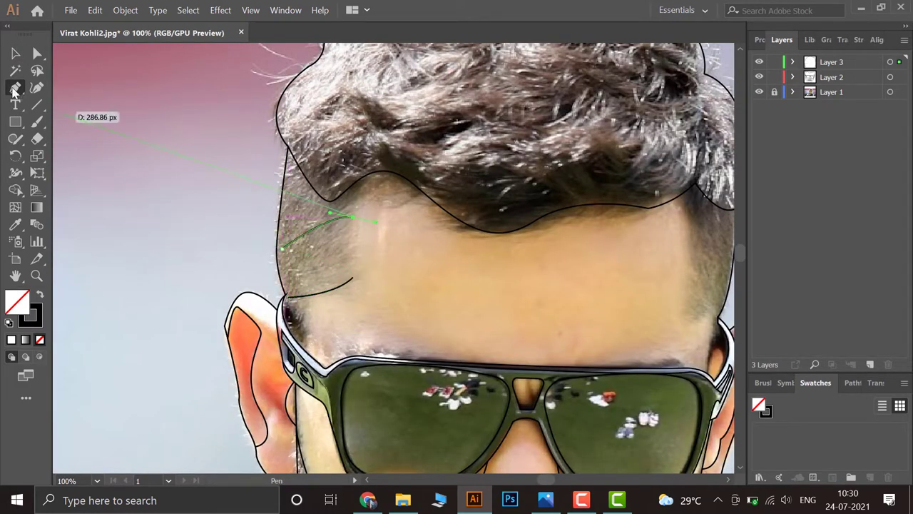
scroll(289, 178, "up", 2)
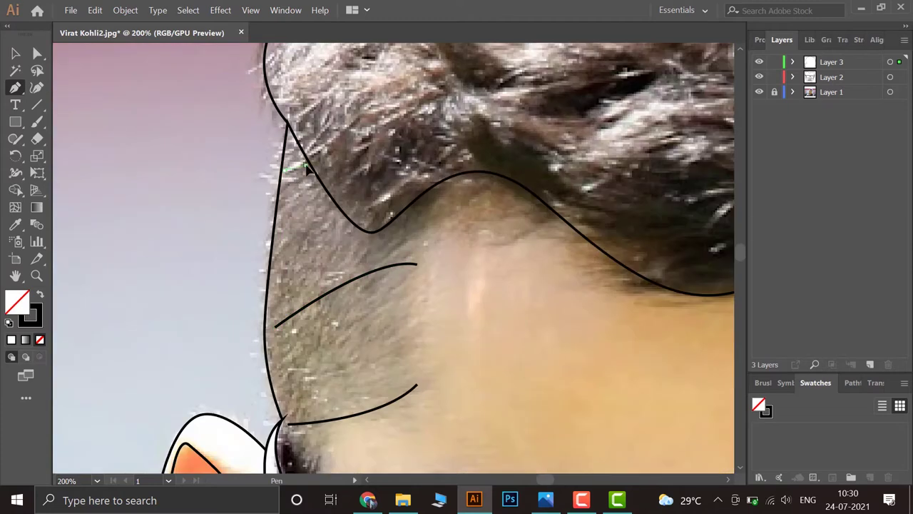
key("v")
left_click(344, 286, "shift")
left_click(126, 10)
Blend the two temple curves using 6 specified steps
left_click(358, 335)
left_click(125, 10)
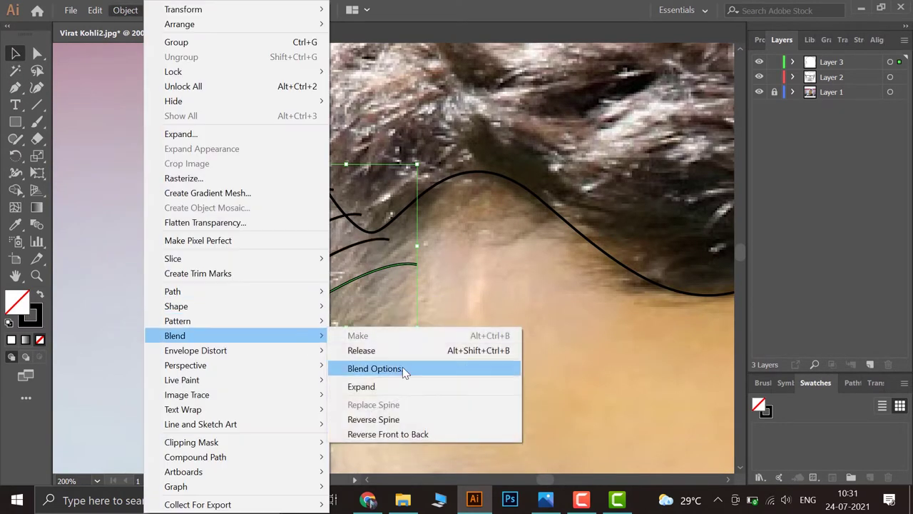
left_click(404, 370)
type("6")
key("alt+p")
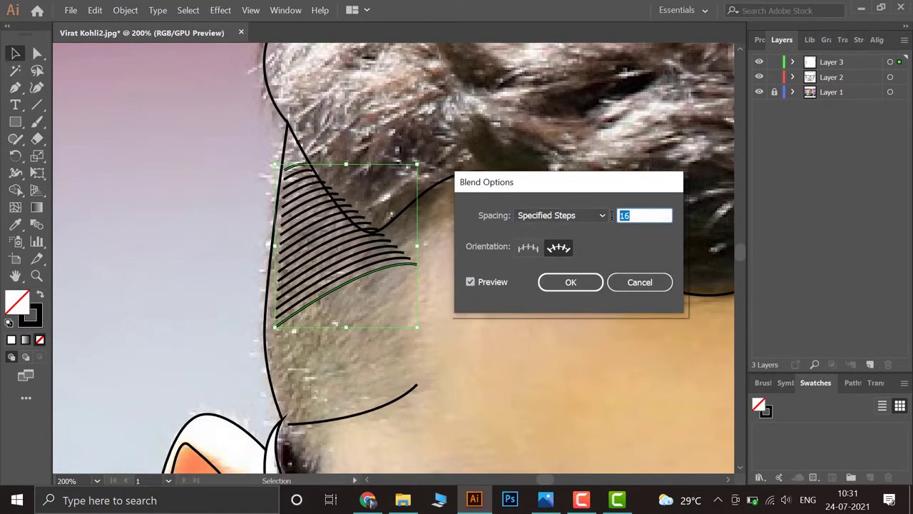
left_click(571, 282)
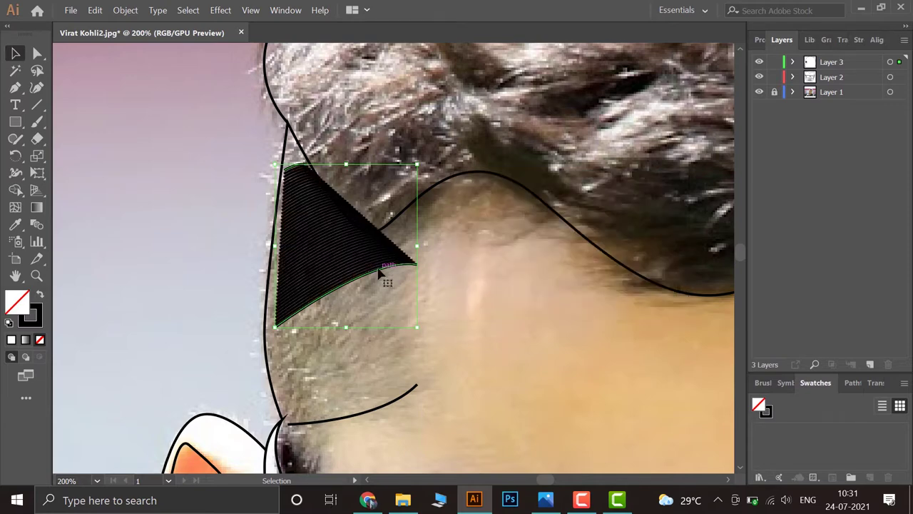
Reshape the blend to fit the temple and fit the artboard in the window
left_click(90, 112)
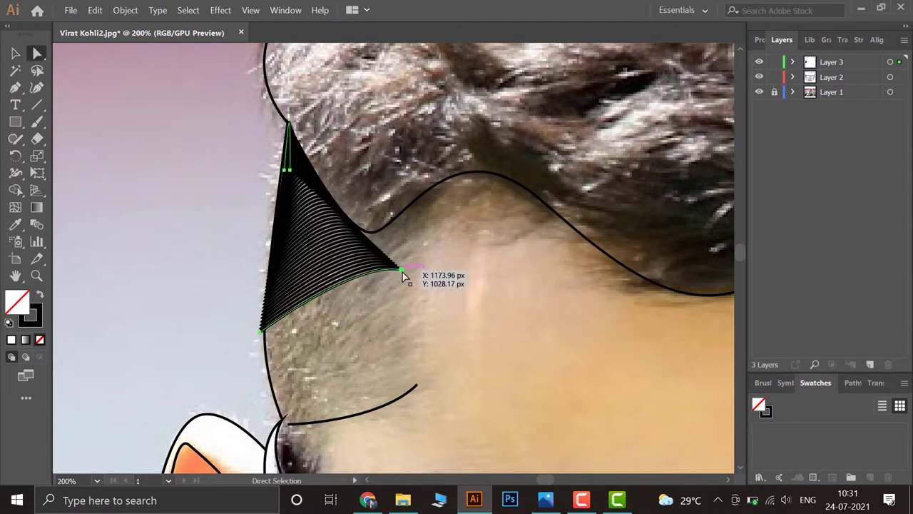
left_click_drag(408, 271, 401, 279)
left_click(289, 224)
key("ctrl+0")
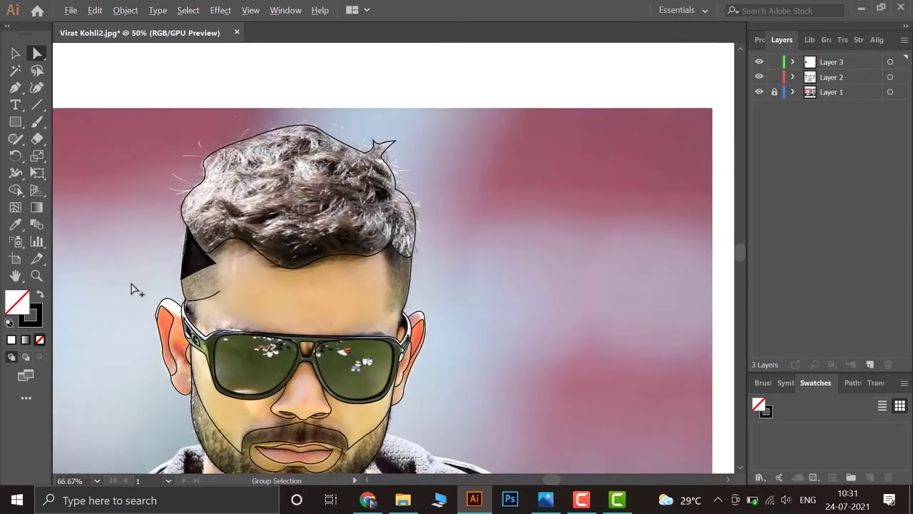
key("ctrl+1")
Trace the neck edge along the chin
key("Delete")
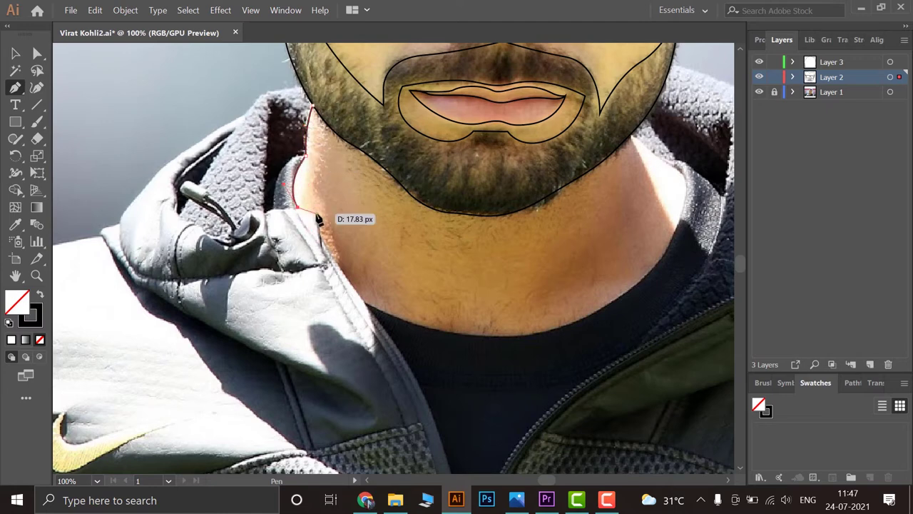
left_click(378, 311)
scroll(512, 178, "right", 5)
mouse_move(454, 255)
left_mouse_down()
mouse_move(503, 128)
mouse_move(475, 121)
left_mouse_up()
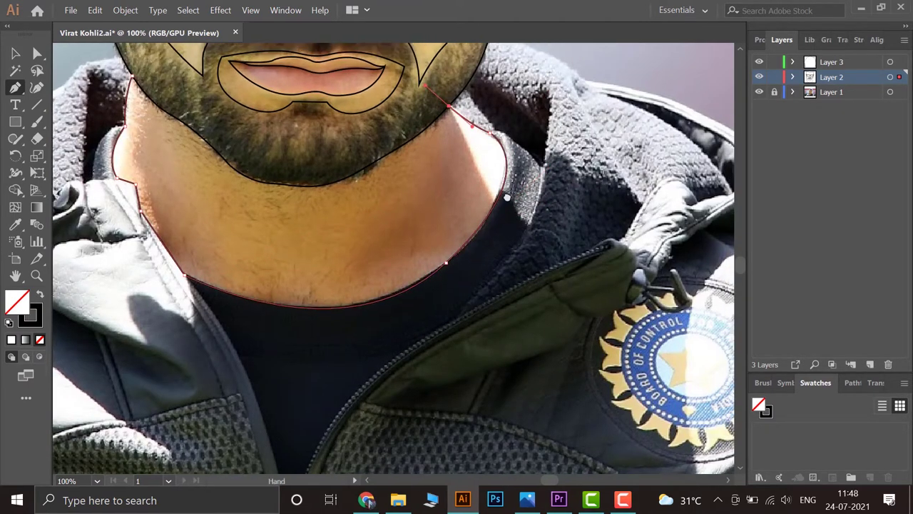
scroll(468, 170, "up", 5)
scroll(550, 264, "down", 3)
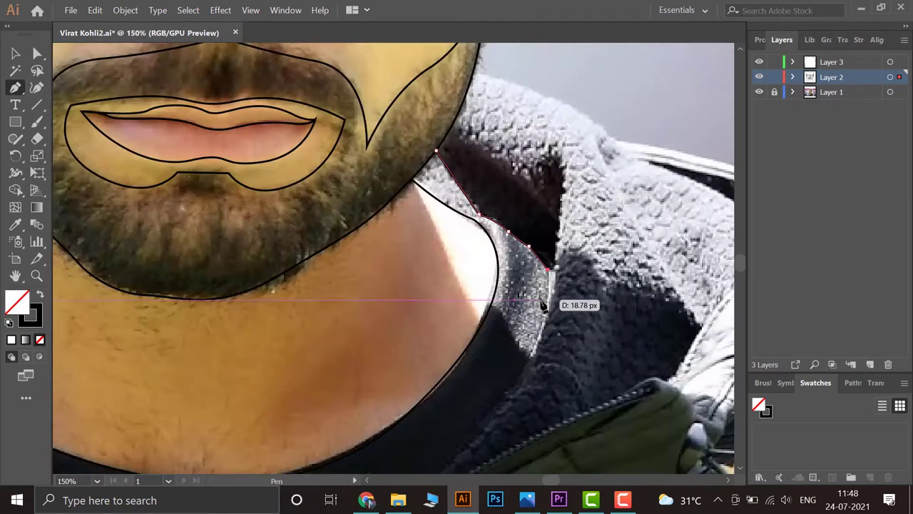
scroll(514, 293, "down", 3)
Continue the line along the collar and across the T-shirt neckline, then finish the path
left_click_drag(404, 298, 278, 379)
mouse_move(148, 355)
left_mouse_down()
mouse_move(398, 364)
mouse_move(346, 267)
mouse_move(398, 380)
mouse_move(423, 367)
mouse_move(406, 354)
left_mouse_up()
mouse_move(368, 324)
left_mouse_down()
mouse_move(442, 384)
mouse_move(543, 367)
left_mouse_up()
scroll(489, 369, "down", 3)
key("ctrl+minus")
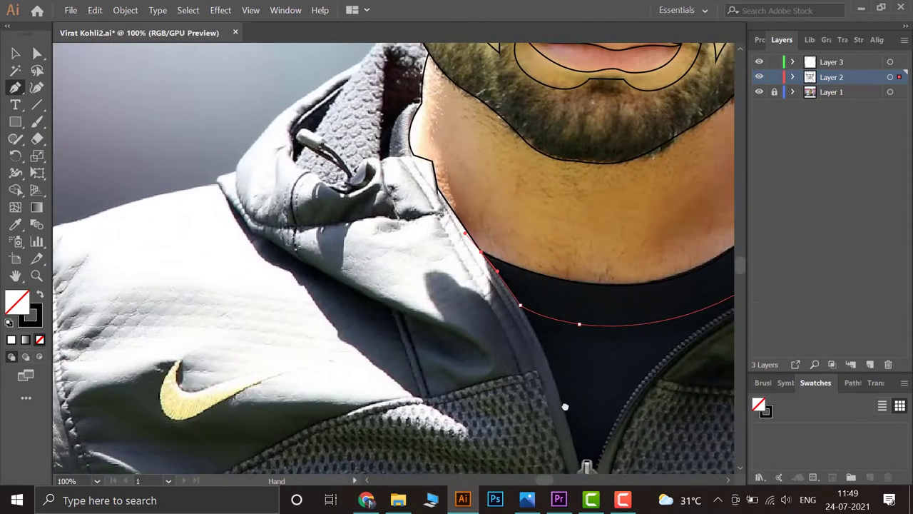
scroll(416, 151, "up", 3)
left_click(374, 154, "ctrl")
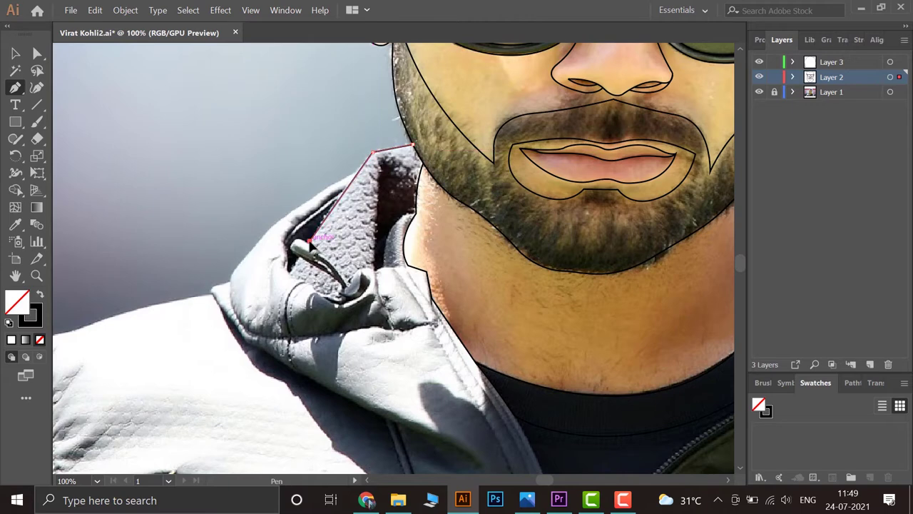
Trace the hood edge down to the drawstring tip
scroll(308, 243, "up", 2)
scroll(262, 235, "up", 2)
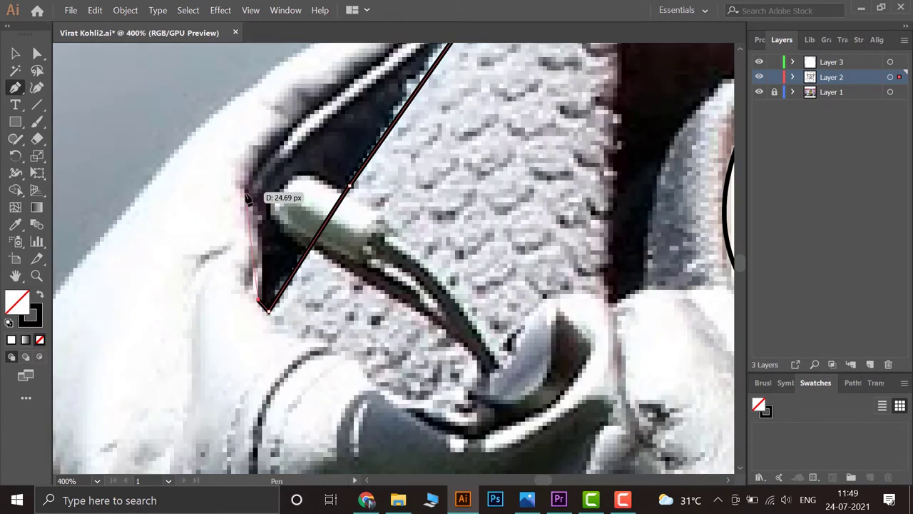
scroll(285, 197, "up", 2)
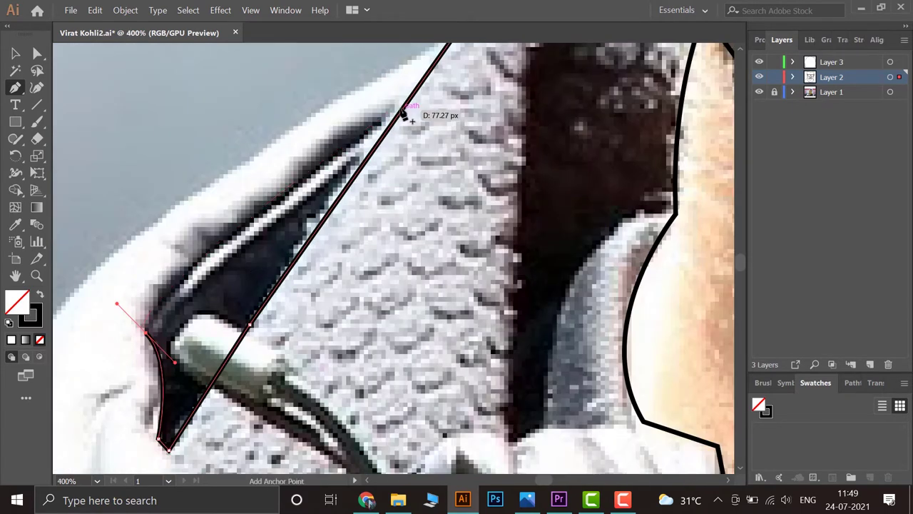
scroll(403, 114, "up", 2)
scroll(356, 143, "down", 2)
scroll(322, 177, "up", 3)
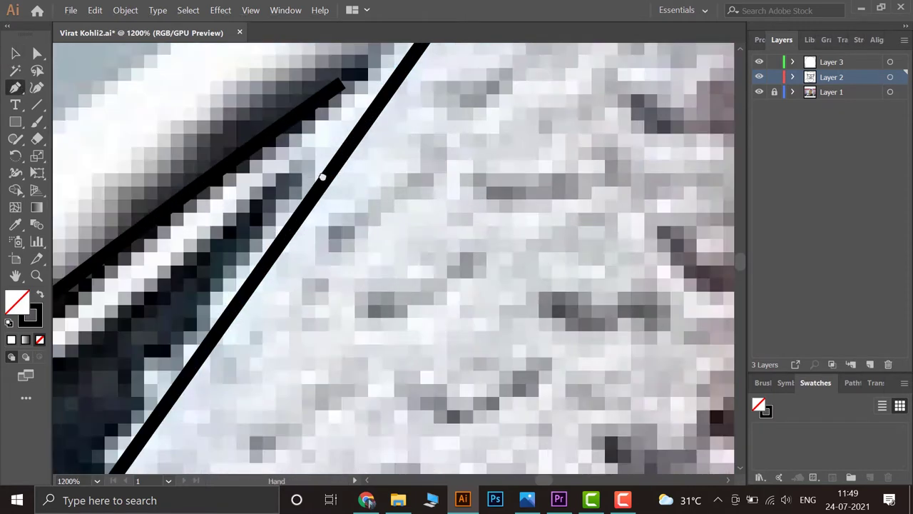
left_click_drag(323, 177, 295, 268)
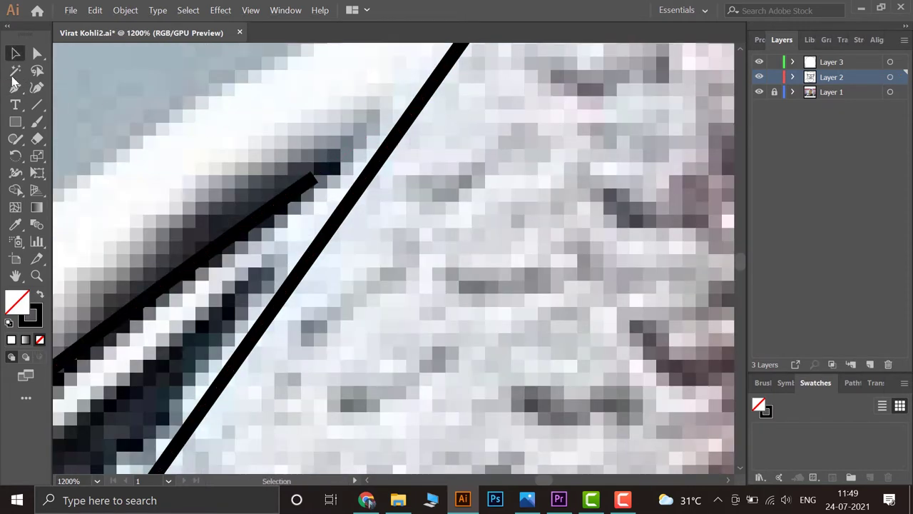
left_click(416, 106)
Inspect Layer 2's paths, then make Layer 3 the active drawing layer
key("v")
scroll(241, 156, "down", 2)
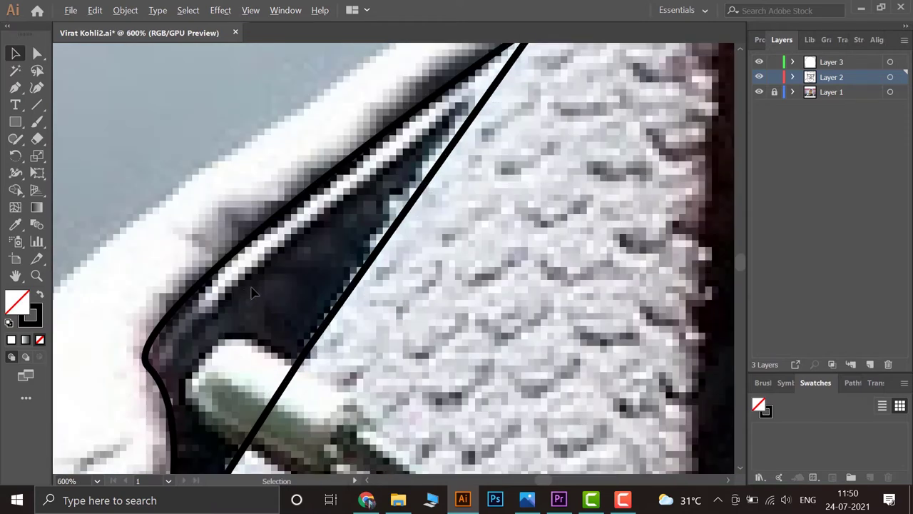
key("p")
left_click(792, 77)
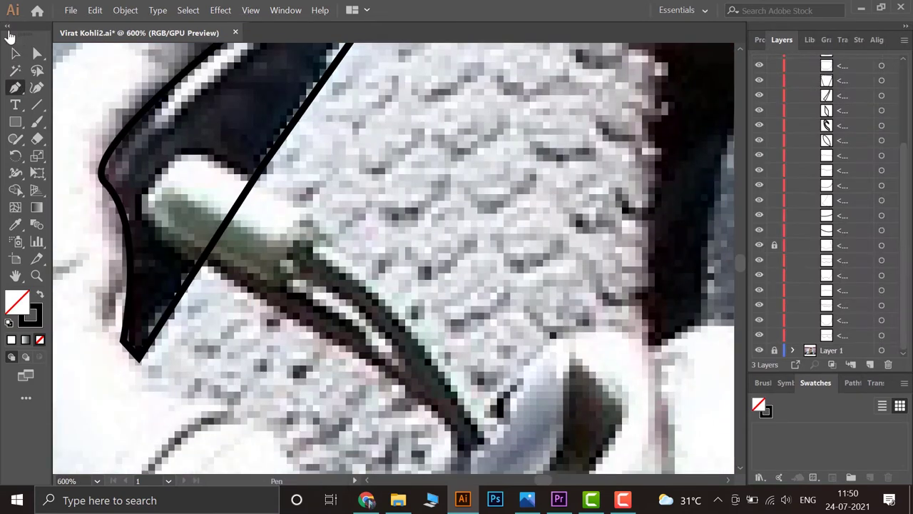
key("v")
scroll(828, 214, "up", 1)
left_click(831, 62)
left_click(792, 76)
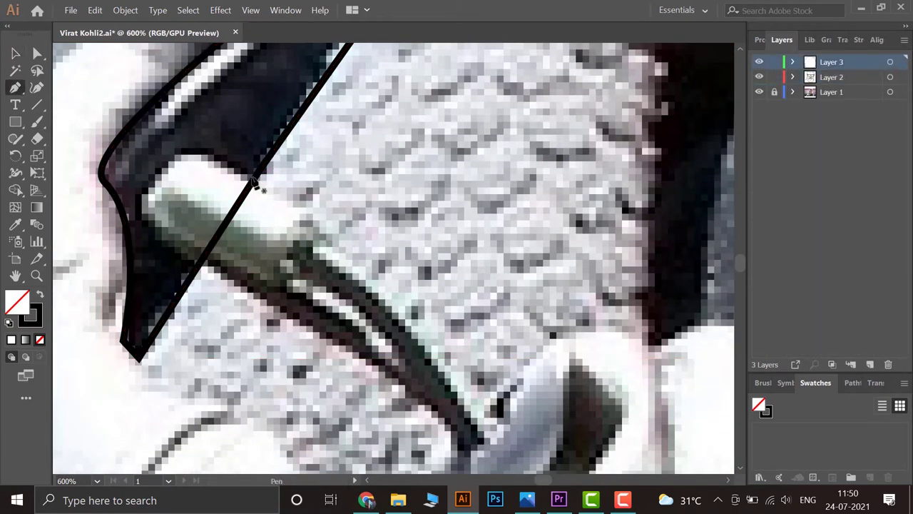
Close the outlines around the drawstring tip and the hood toggle
left_click(289, 258)
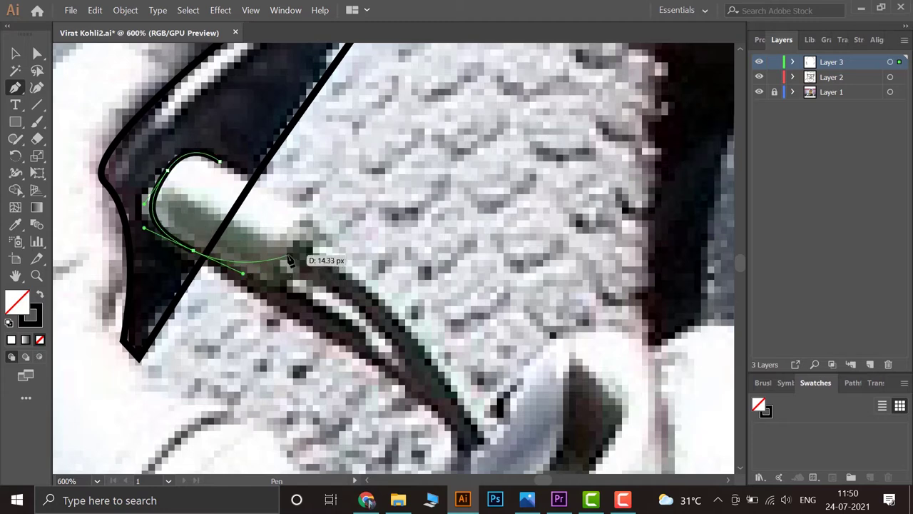
left_click(305, 215)
left_click(165, 172)
mouse_move(289, 303)
left_mouse_down()
mouse_move(214, 261)
mouse_move(260, 316)
left_mouse_up()
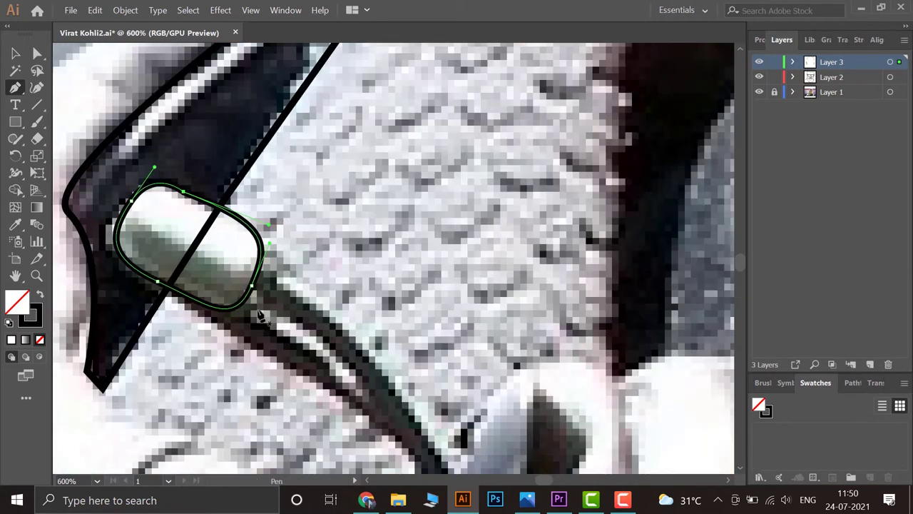
left_click(253, 303, "ctrl")
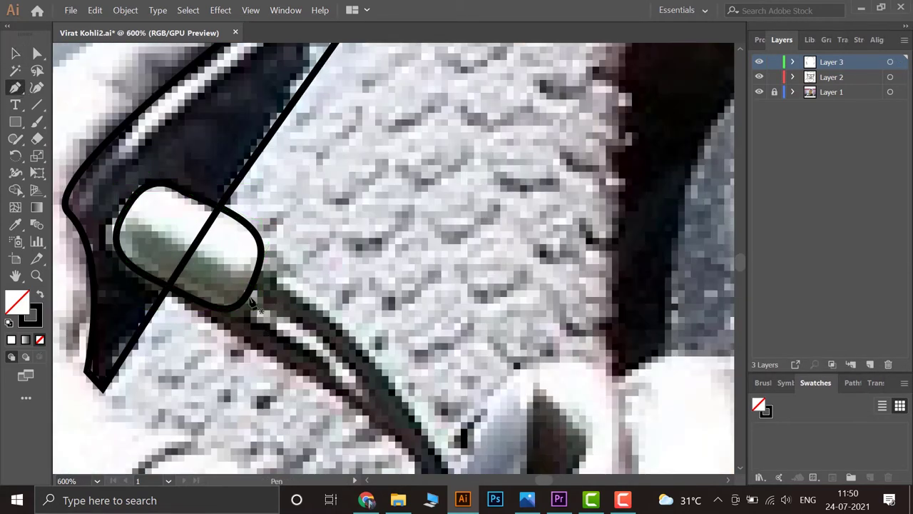
Draw the small connector and trace the cord curving down over the collar
left_click(261, 263)
left_click(15, 87)
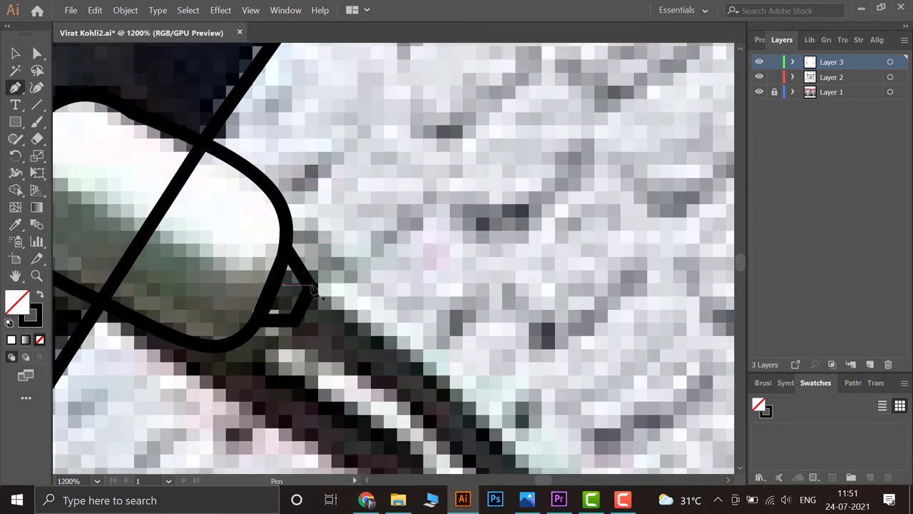
scroll(285, 250, "down", 2)
left_click(255, 201)
left_click_drag(369, 327, 366, 346)
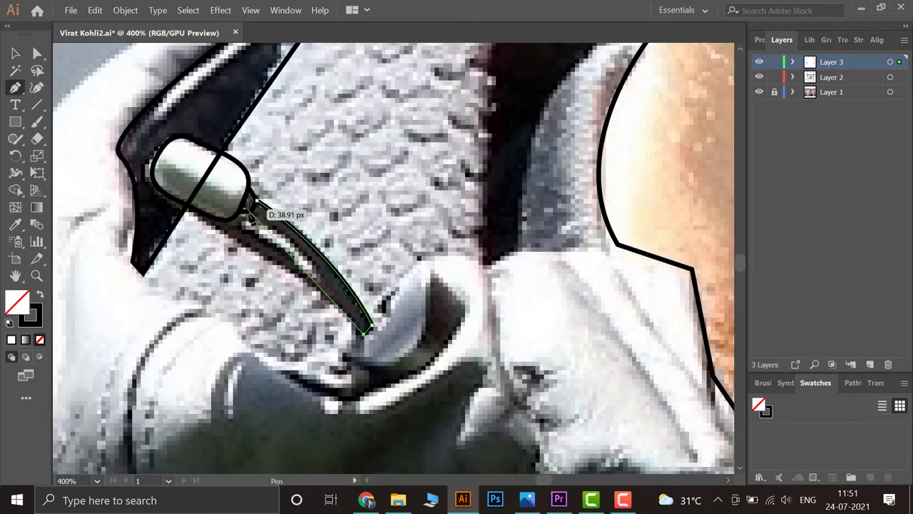
left_click_drag(251, 211, 197, 183)
key("v")
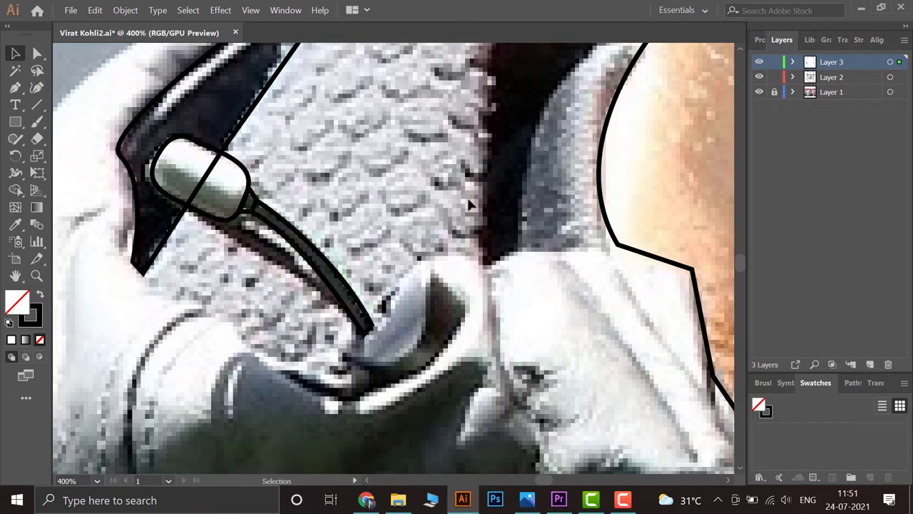
scroll(456, 257, "down", 1)
left_click_drag(457, 214, 312, 234)
Outline the dark patch inside the hood beside the neck as a closed shape
key("p")
left_click(278, 87)
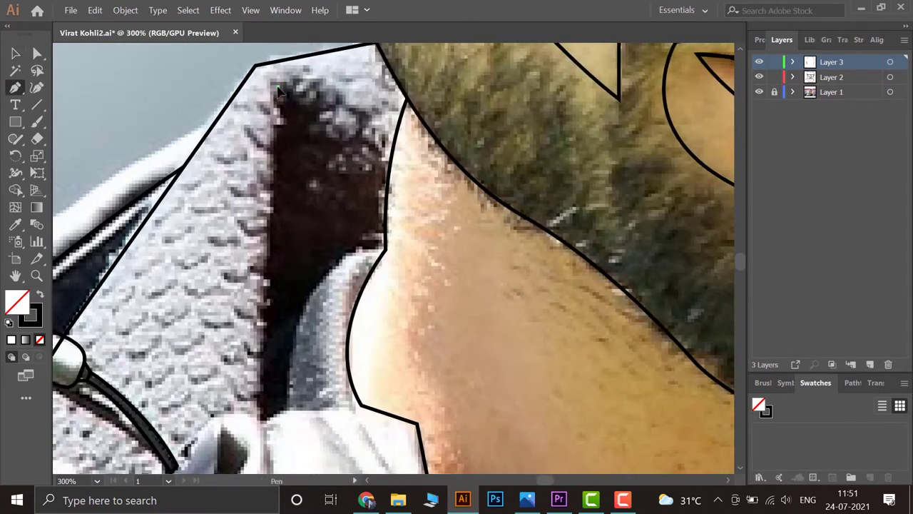
left_click(260, 422)
left_click(286, 411)
left_click_drag(377, 247, 475, 222)
left_click_drag(280, 216, 293, 232)
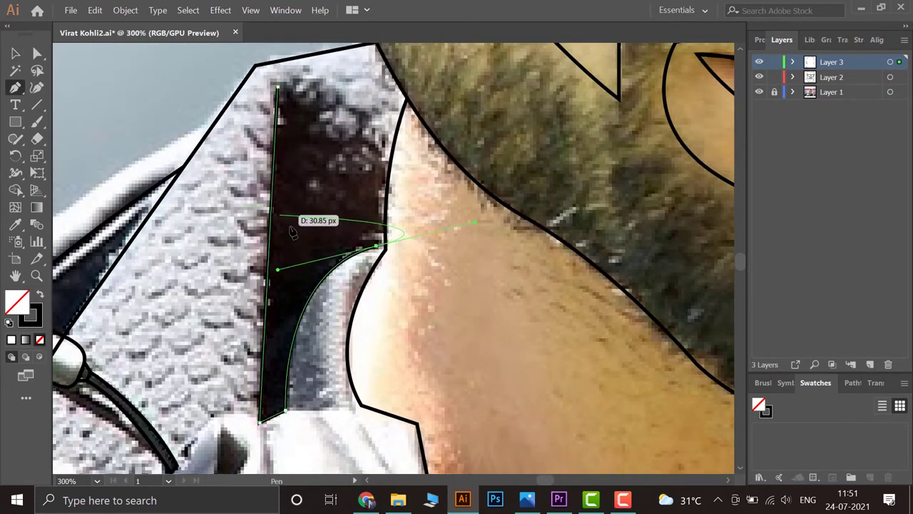
left_click(279, 89)
scroll(300, 143, "down", 6)
scroll(356, 194, "up", 5)
scroll(421, 97, "up", 2)
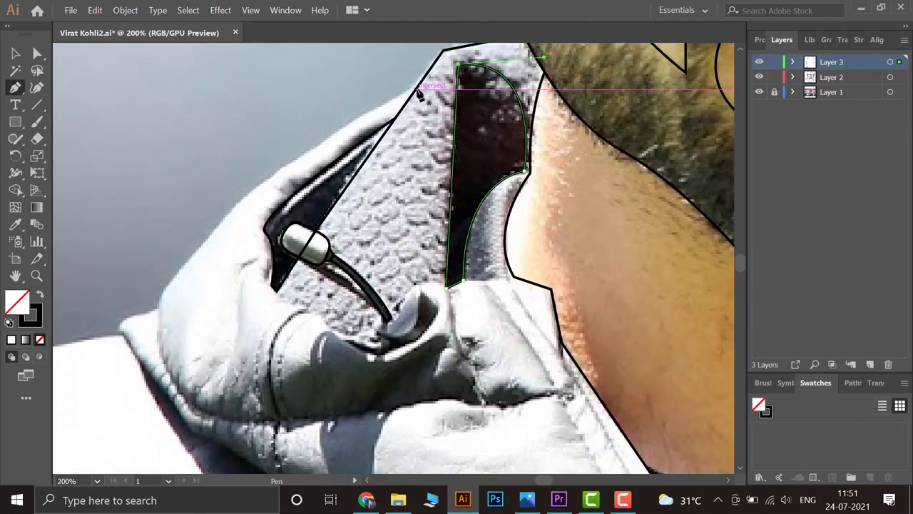
Start a path down the hood's outer left edge and along its bottom toward the collar
left_click(421, 86)
left_click_drag(160, 296, 101, 425)
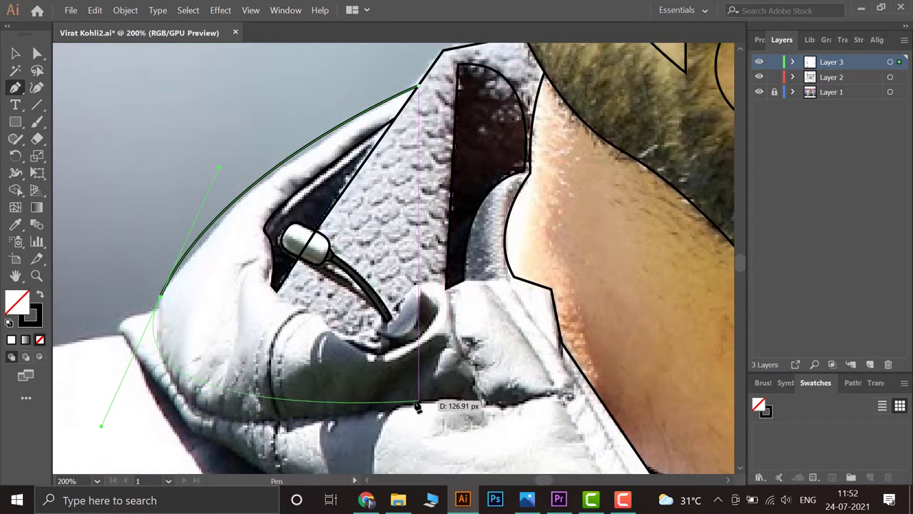
left_click_drag(398, 406, 497, 385)
left_click_drag(555, 393, 663, 362)
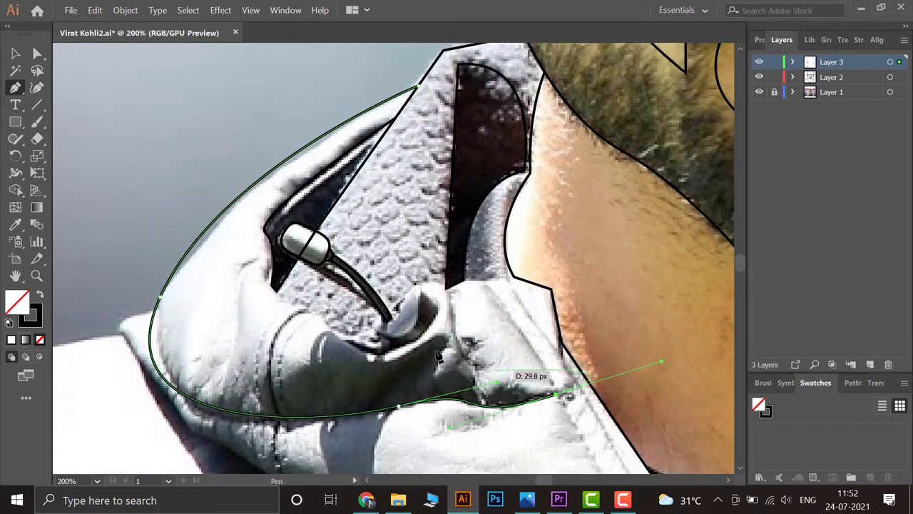
scroll(500, 285, "down", 2)
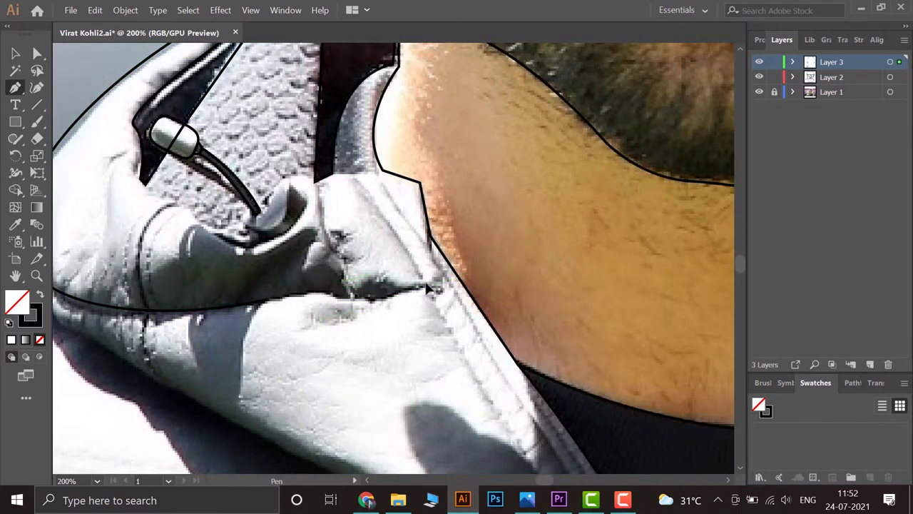
scroll(498, 250, "down", 1)
scroll(497, 253, "up", 2)
scroll(428, 300, "up", 1)
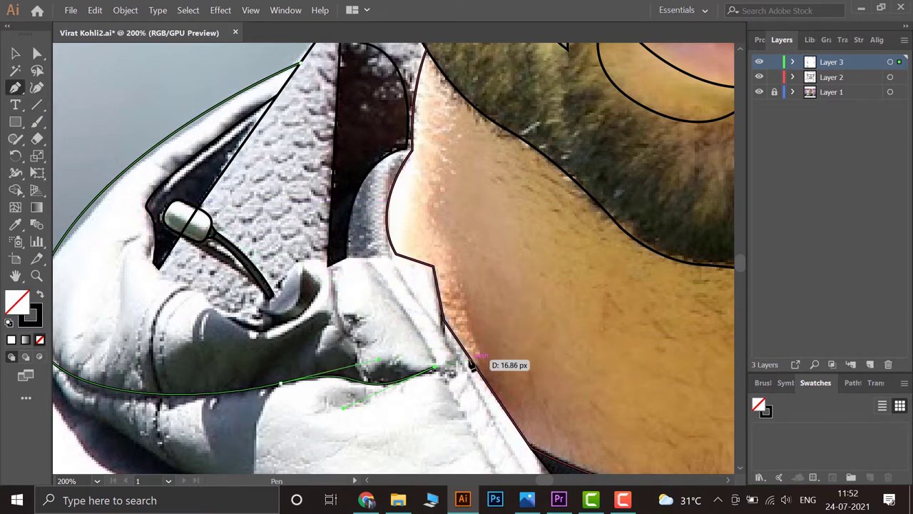
Trace the left placket edge down the collar to the zipper pull
scroll(403, 321, "down", 2)
scroll(403, 322, "up", 2)
scroll(483, 418, "down", 1)
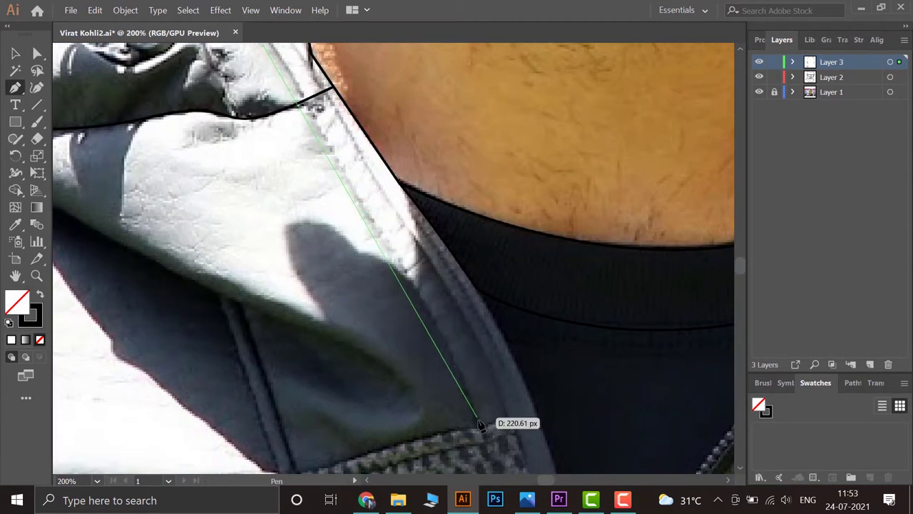
mouse_move(466, 364)
left_mouse_down()
mouse_move(501, 438)
mouse_move(437, 373)
left_mouse_up()
scroll(500, 428, "down", 1)
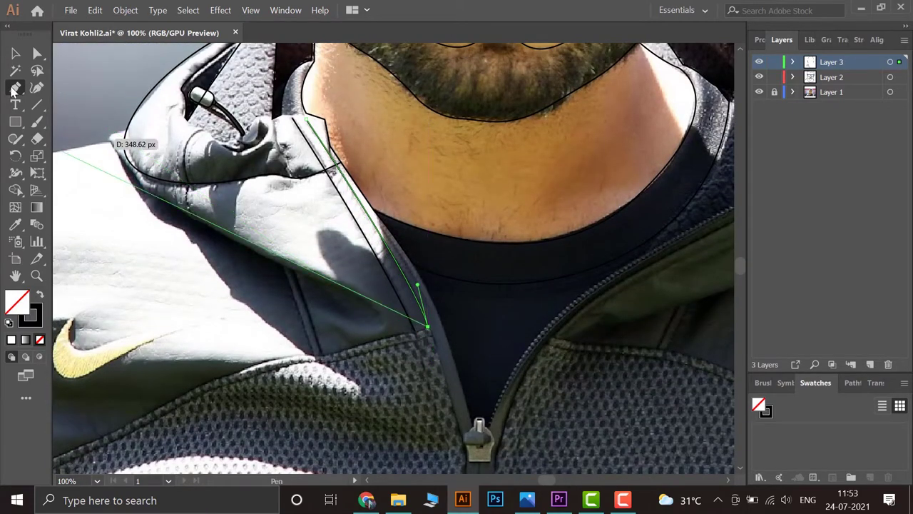
scroll(400, 237, "up", 2)
scroll(442, 378, "down", 2)
scroll(464, 393, "down", 2)
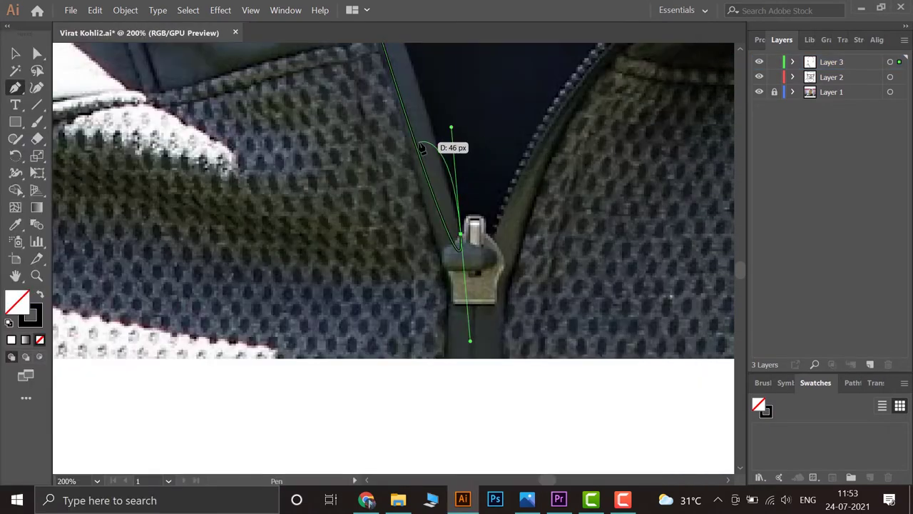
scroll(445, 266, "down", 1)
left_click_drag(437, 370, 448, 456)
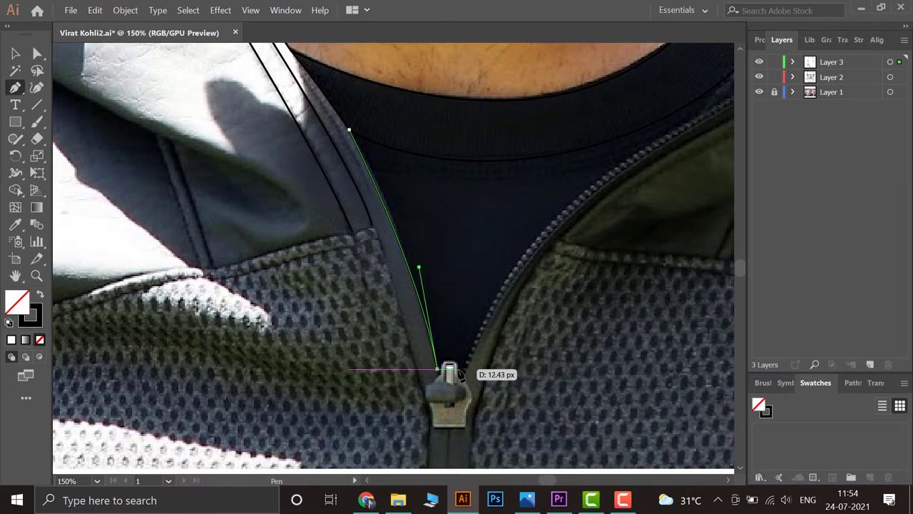
scroll(448, 371, "up", 3)
scroll(464, 385, "down", 4)
left_click_drag(462, 339, 463, 460)
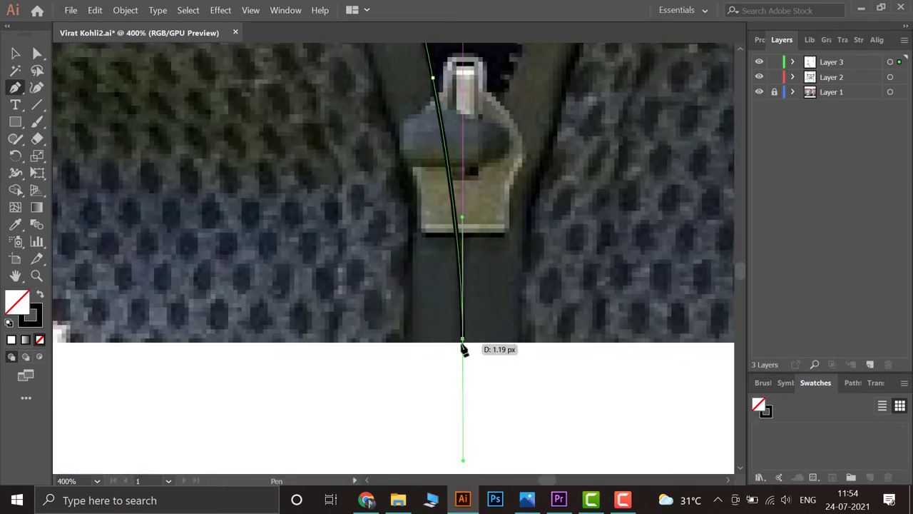
scroll(357, 179, "down", 2)
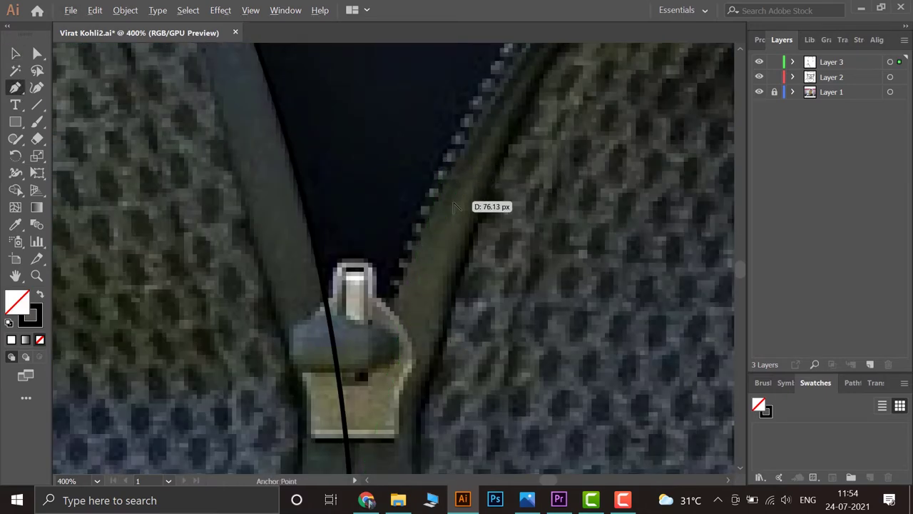
Curve the path up the right side of the zip to the right shoulder
mouse_move(423, 194)
left_mouse_down()
mouse_move(504, 140)
mouse_move(493, 96)
left_mouse_up()
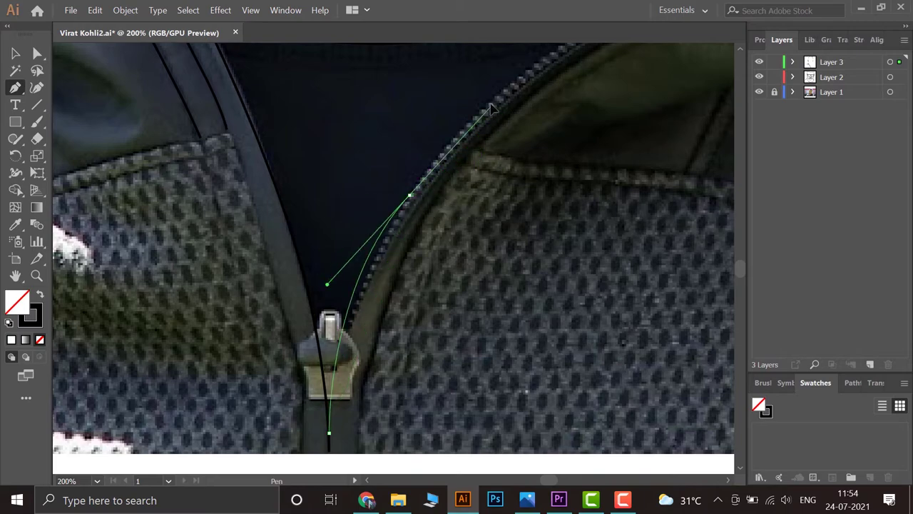
scroll(596, 164, "up", 4)
scroll(595, 164, "down", 2)
left_click_drag(528, 201, 705, 113)
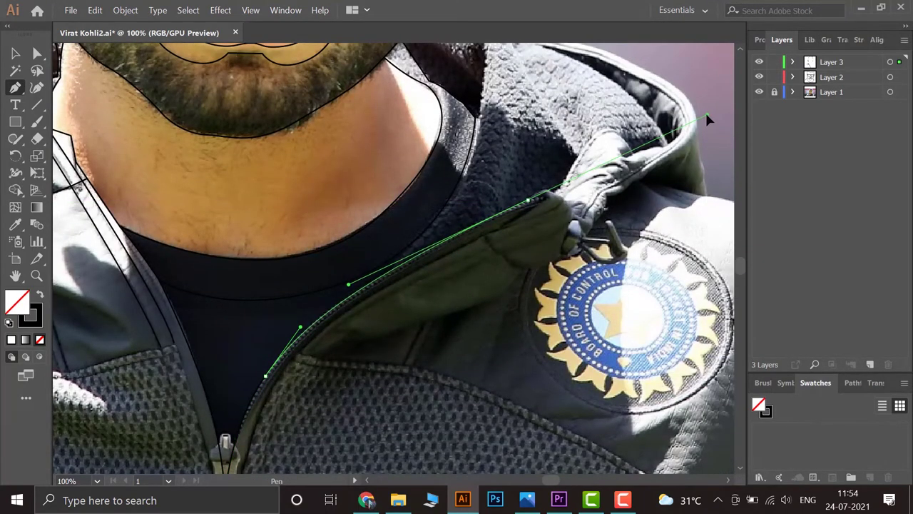
scroll(584, 202, "up", 3)
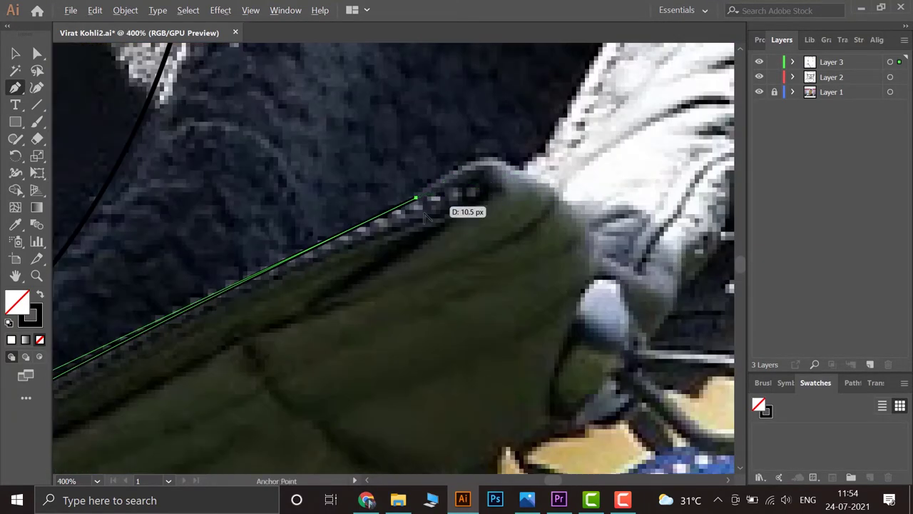
scroll(426, 219, "down", 2)
scroll(426, 219, "up", 2)
left_click_drag(524, 180, 551, 202)
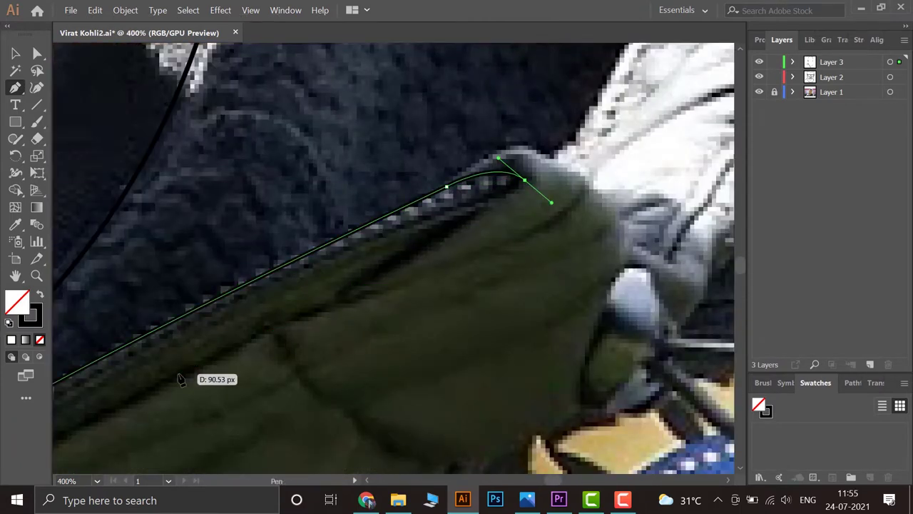
scroll(180, 379, "down", 4)
Bring the collar outline back down to the zipper base and end the path
left_click_drag(305, 255, 218, 356)
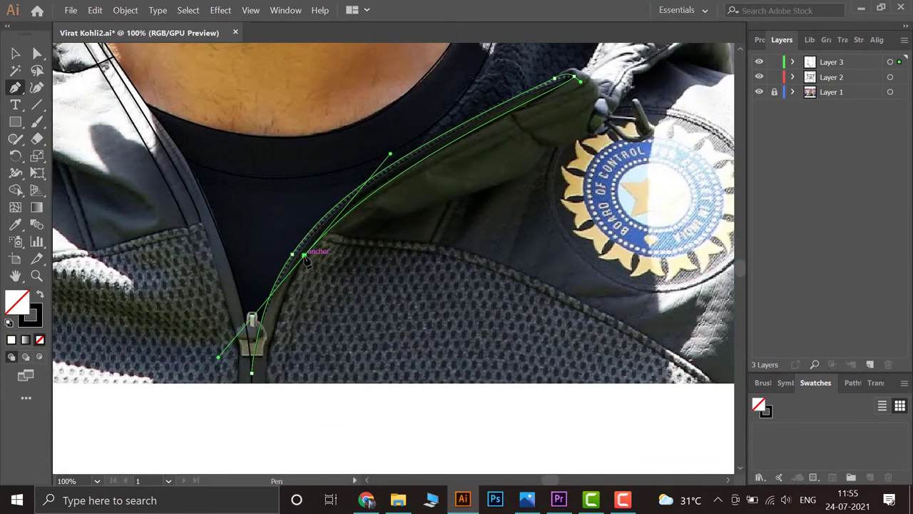
left_click_drag(302, 258, 279, 428)
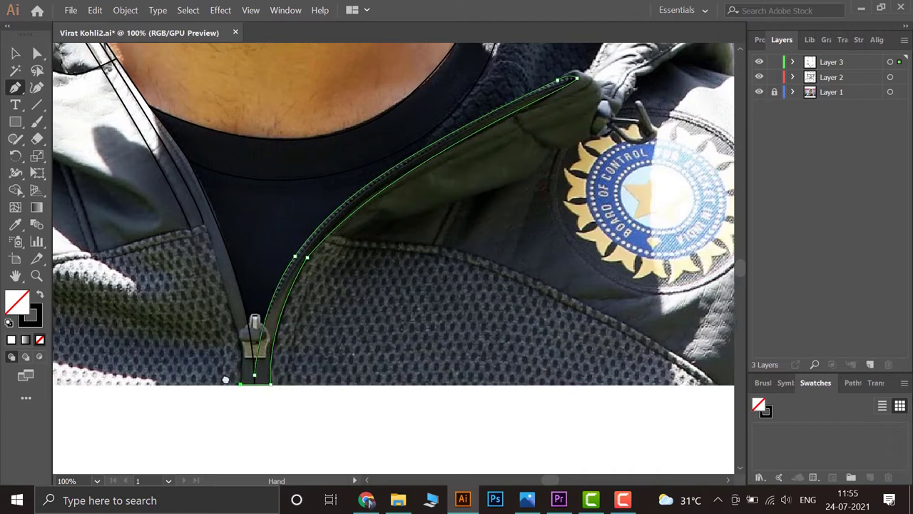
key("ctrl+plus")
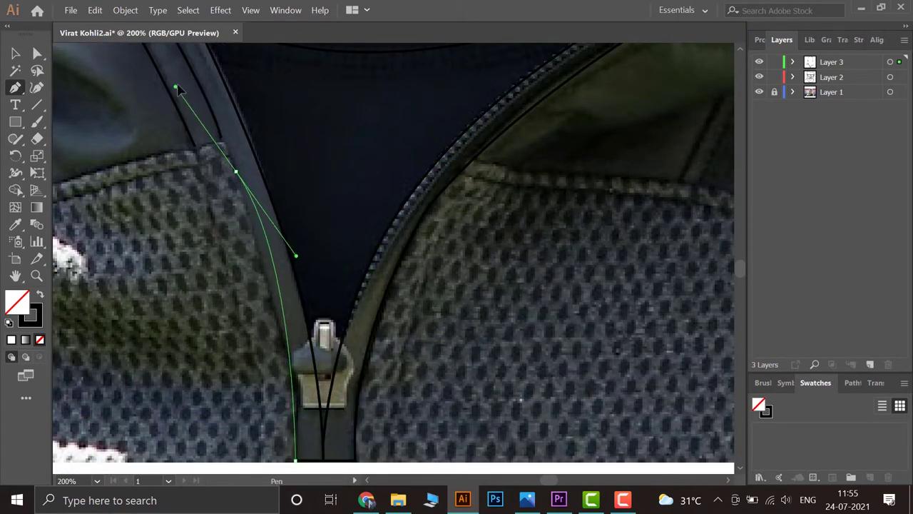
key("ctrl+minus")
key("ctrl+minus")
key("ctrl+minus")
key("ctrl+plus")
key("ctrl+plus")
key("ctrl+plus")
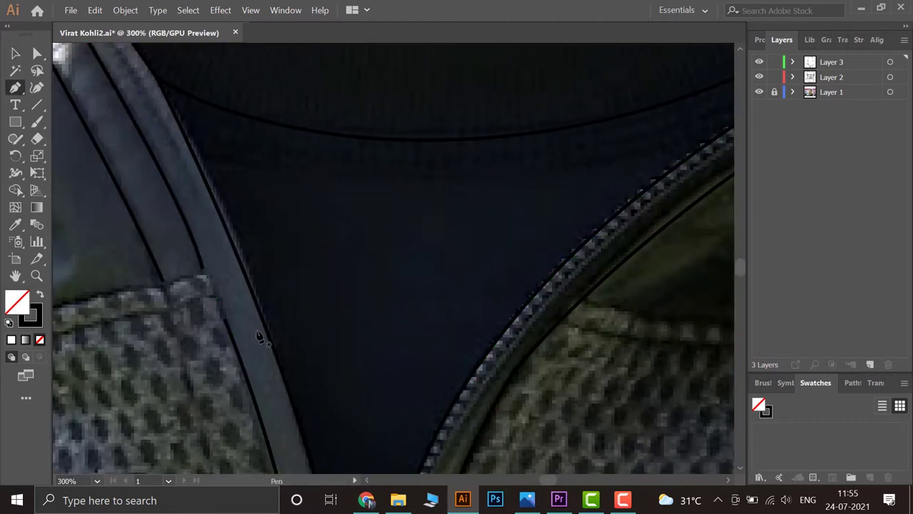
key("v")
key("ctrl+minus")
key("ctrl+minus")
key("ctrl+minus")
Lower the photo layer's opacity and return to the drawing layer
left_click(760, 91)
key("ctrl+minus")
key("ctrl+minus")
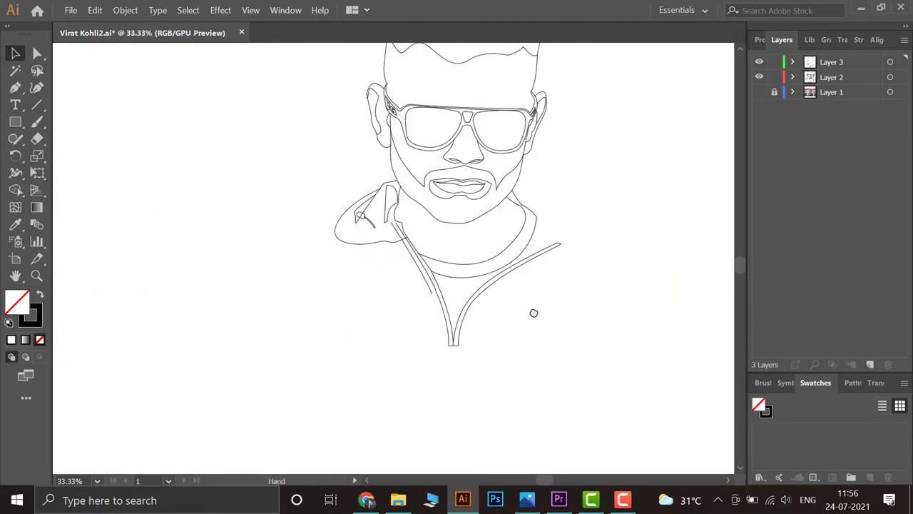
key("ctrl+minus")
key("ctrl+plus")
key("ctrl+plus")
key("ctrl+plus")
key("ctrl+plus")
left_click(890, 91)
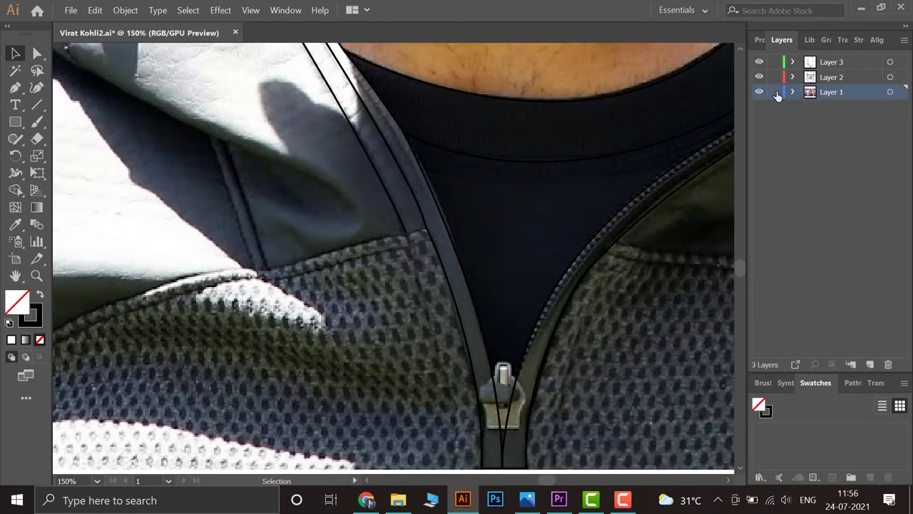
left_click(760, 39)
left_click(832, 238)
left_click_drag(828, 255, 805, 255)
left_click(783, 39)
left_click(15, 87)
key("ctrl+minus")
key("ctrl+minus")
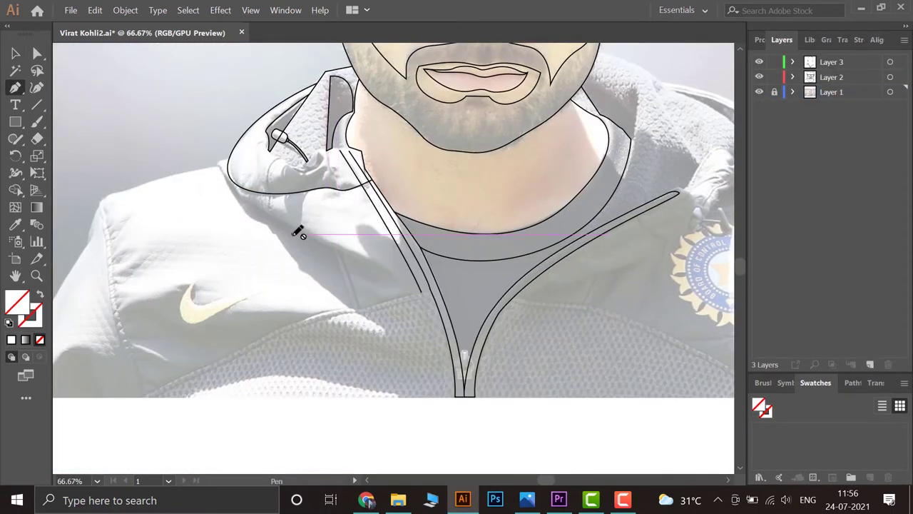
scroll(253, 155, "up", 2)
left_click(831, 62)
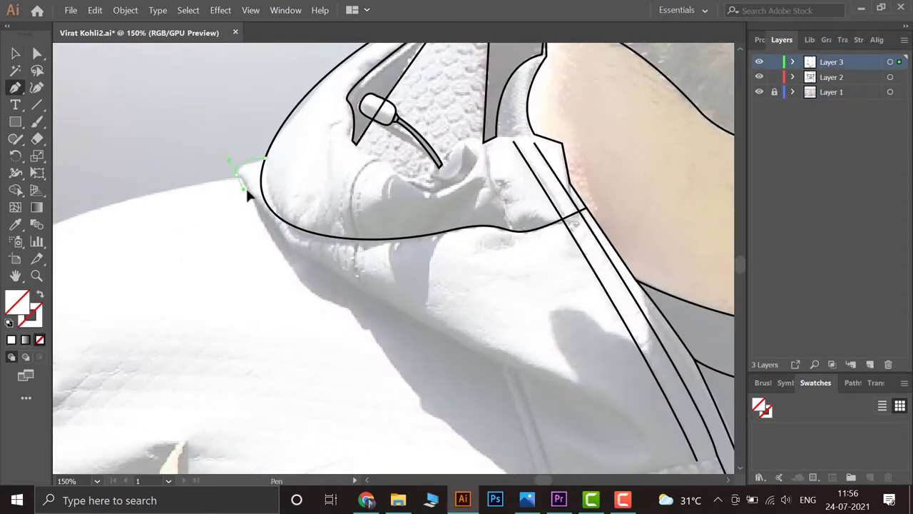
Close the left chest panel outline around the swoosh
left_click(204, 176)
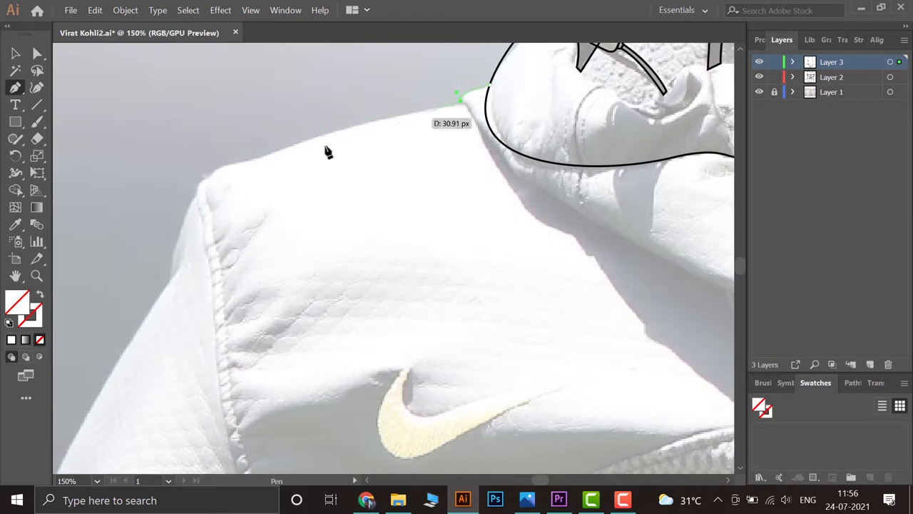
left_click_drag(268, 156, 253, 177)
scroll(223, 267, "down", 3)
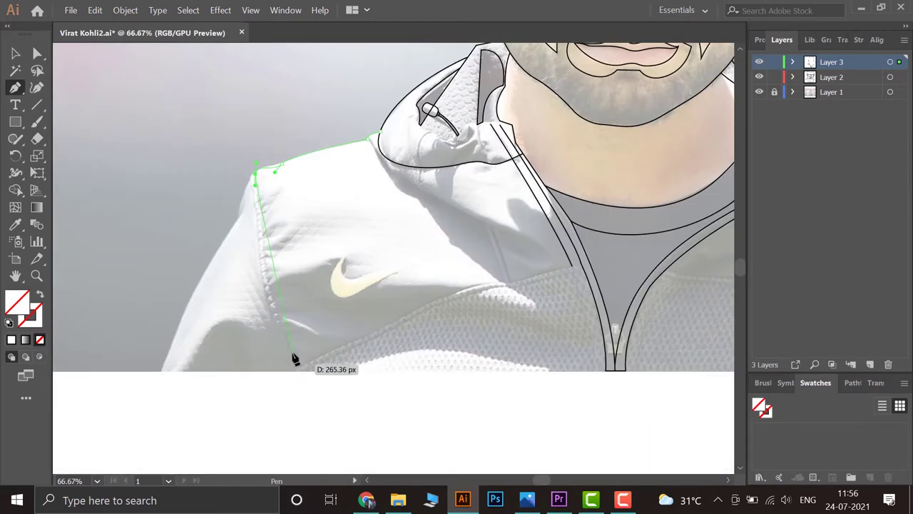
scroll(259, 296, "up", 3)
scroll(312, 333, "down", 3)
scroll(321, 393, "down", 2)
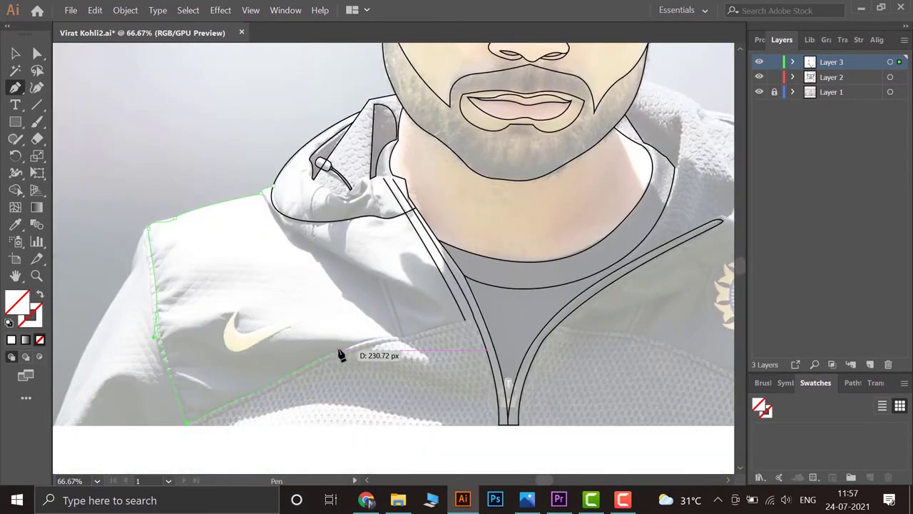
left_click(467, 319)
scroll(457, 329, "up", 2)
scroll(443, 342, "up", 2)
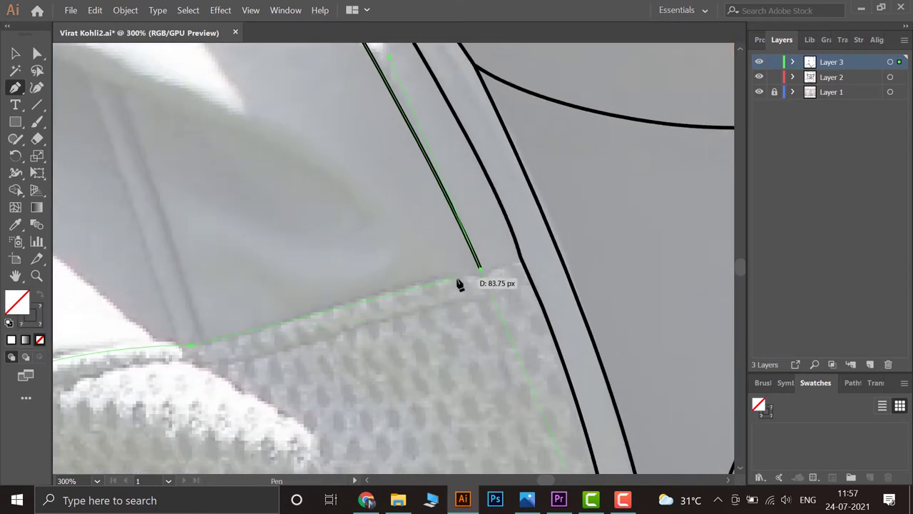
scroll(480, 283, "down", 4)
scroll(255, 296, "left", 5)
scroll(240, 138, "up", 2)
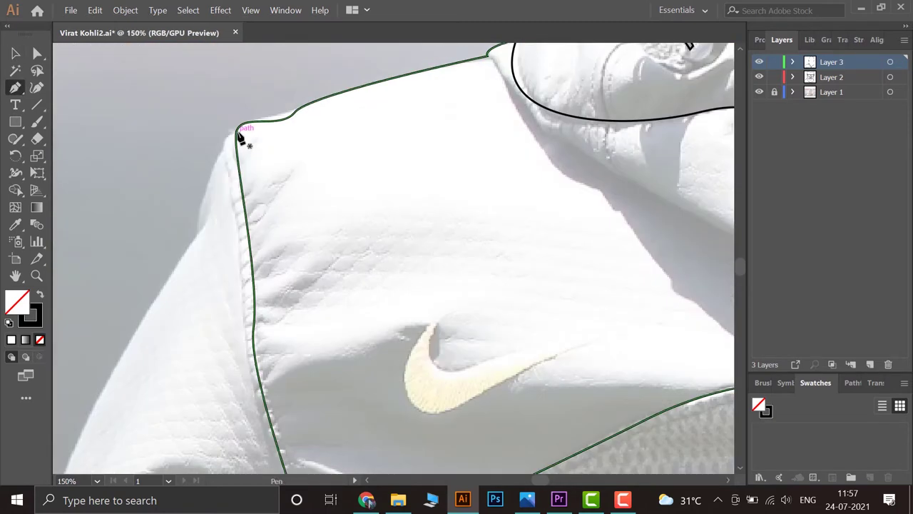
left_click(237, 129)
scroll(204, 333, "down", 2)
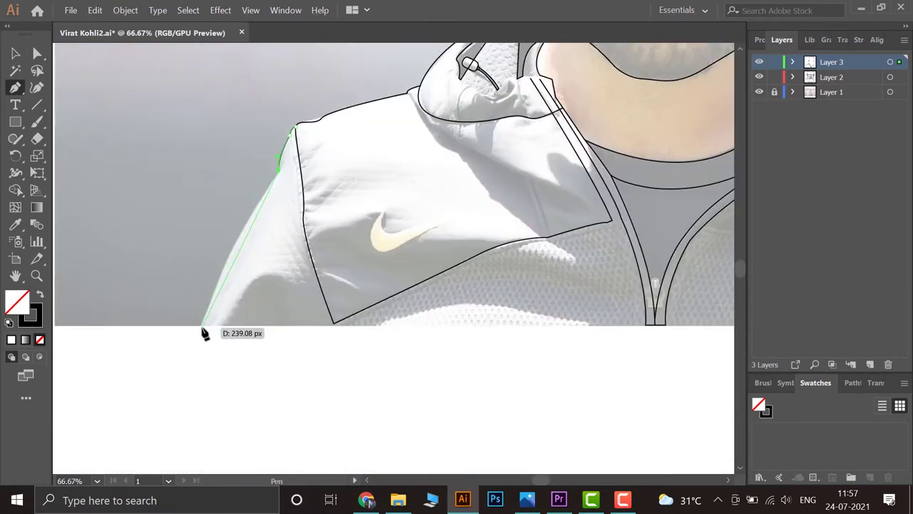
scroll(490, 340, "right", 5)
Trace the right shoulder's outer edge up from the image bottom and around its bump
left_click(334, 321)
scroll(350, 204, "up", 1)
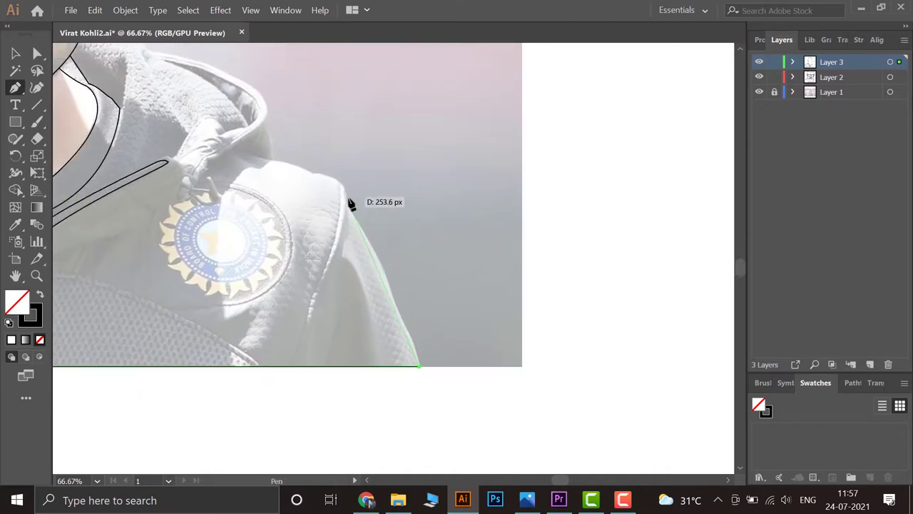
left_click_drag(364, 256, 365, 266)
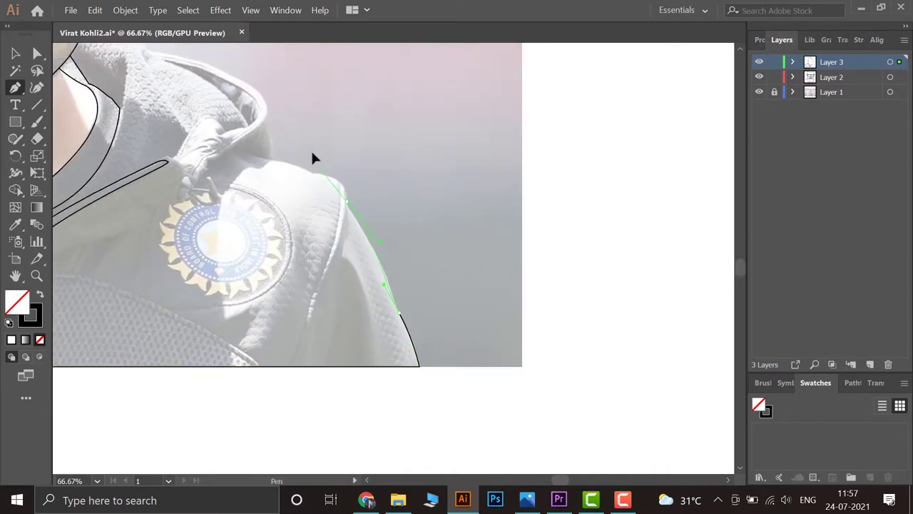
left_click_drag(330, 159, 371, 212)
scroll(371, 212, "up", 4)
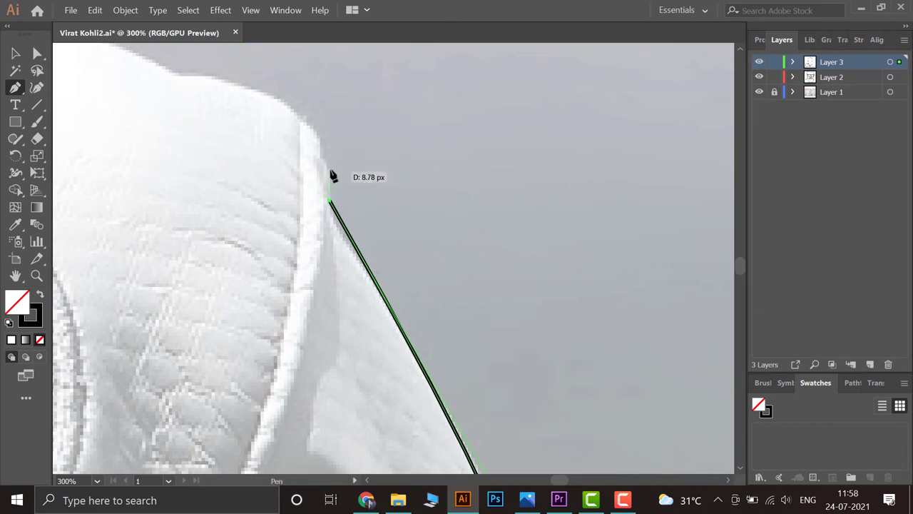
left_click(268, 95)
scroll(321, 179, "up", 5)
left_click(355, 242)
scroll(357, 250, "up", 2)
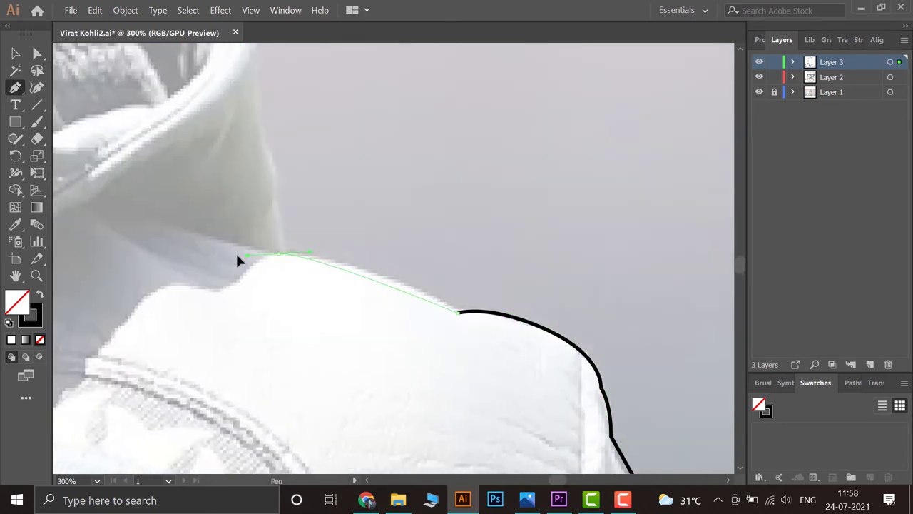
left_click(279, 254)
left_click_drag(223, 287, 215, 291)
Carry the shoulder path up along the hood edge and finish it
key("ctrl+minus")
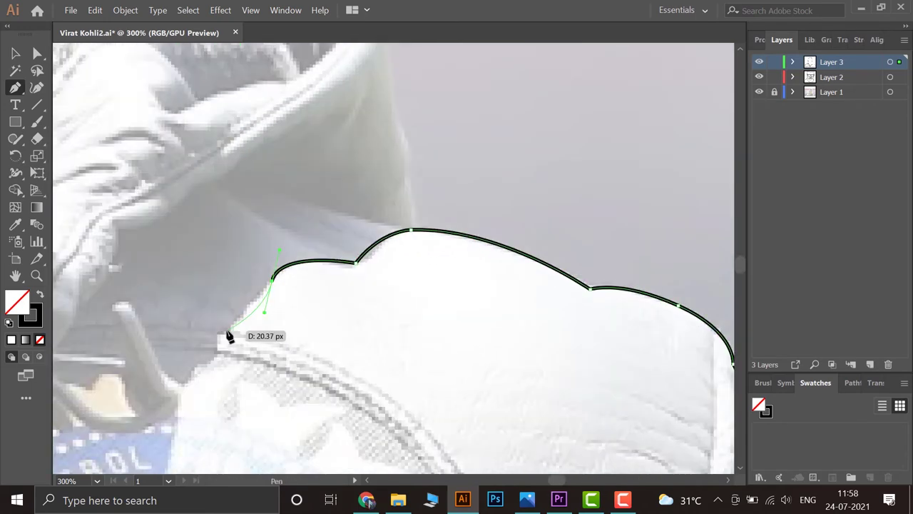
key("ctrl+minus")
key("ctrl+minus")
key("ctrl+plus")
key("ctrl+plus")
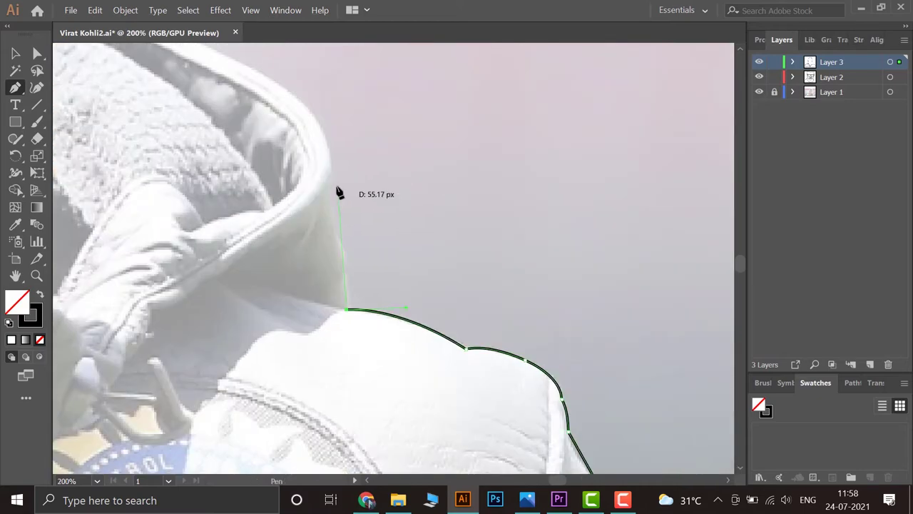
key("ctrl+minus")
key("ctrl+minus")
left_click_drag(289, 242, 121, 225)
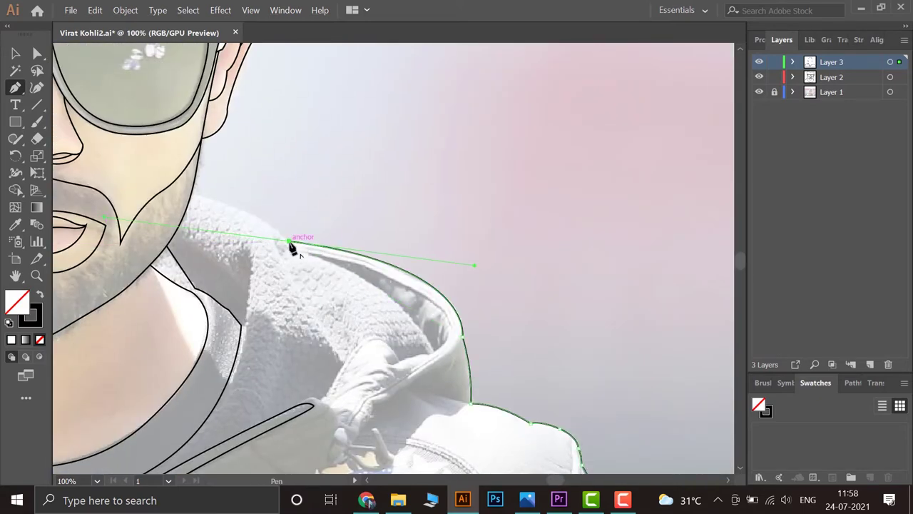
key("v")
key("ctrl+0")
Draw the curved seam line across the chest below the BCCI logo
scroll(369, 398, "up", 4)
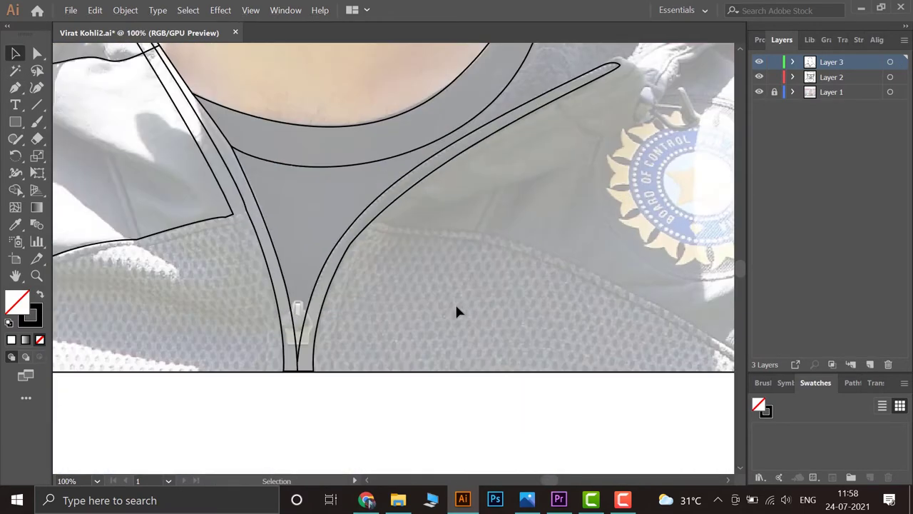
scroll(457, 311, "right", 2)
key("p")
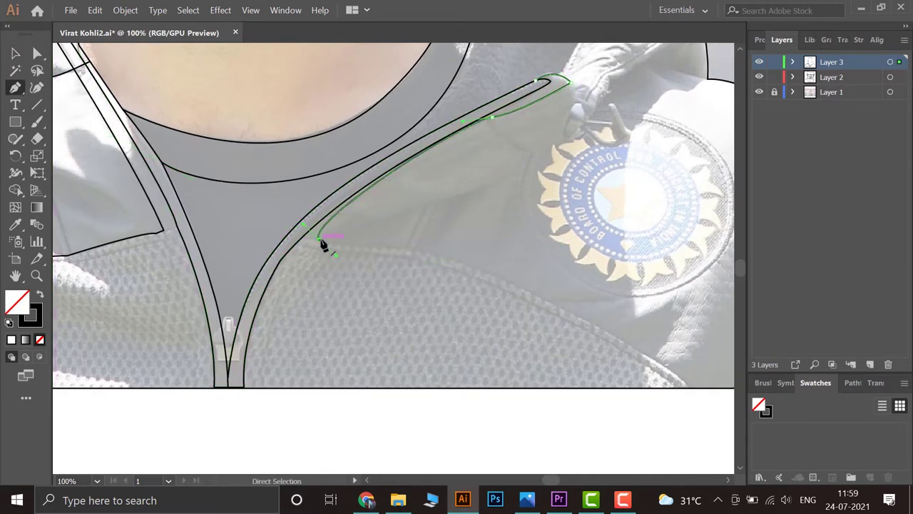
scroll(337, 265, "down", 2)
scroll(338, 265, "right", 5)
left_click_drag(505, 328, 715, 464)
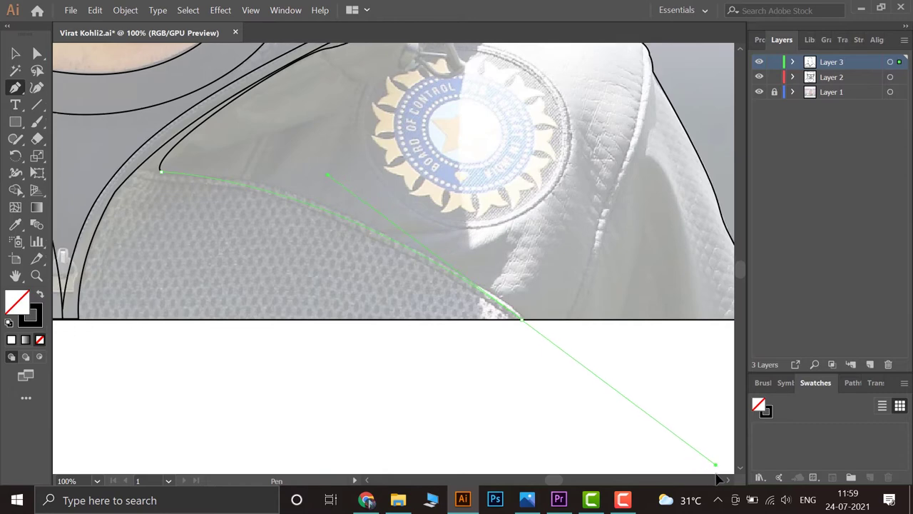
key("ctrl+minus")
key("ctrl+minus")
mouse_move(419, 269)
left_mouse_down()
mouse_move(430, 282)
mouse_move(419, 269)
left_mouse_up()
scroll(420, 269, "up", 3)
scroll(291, 258, "down", 2)
scroll(258, 214, "down", 1)
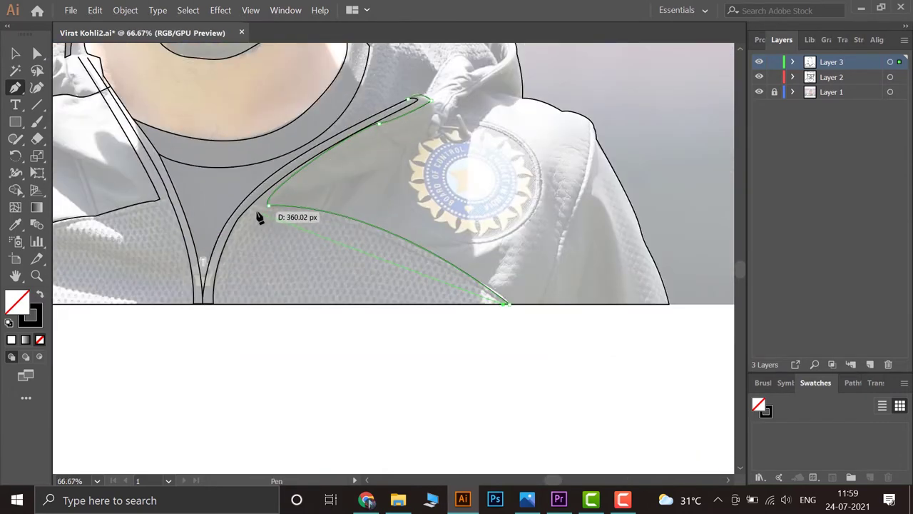
Draw the seam under the left collar panel, ending at the collar corner
left_click(256, 212)
left_click_drag(226, 306, 227, 367)
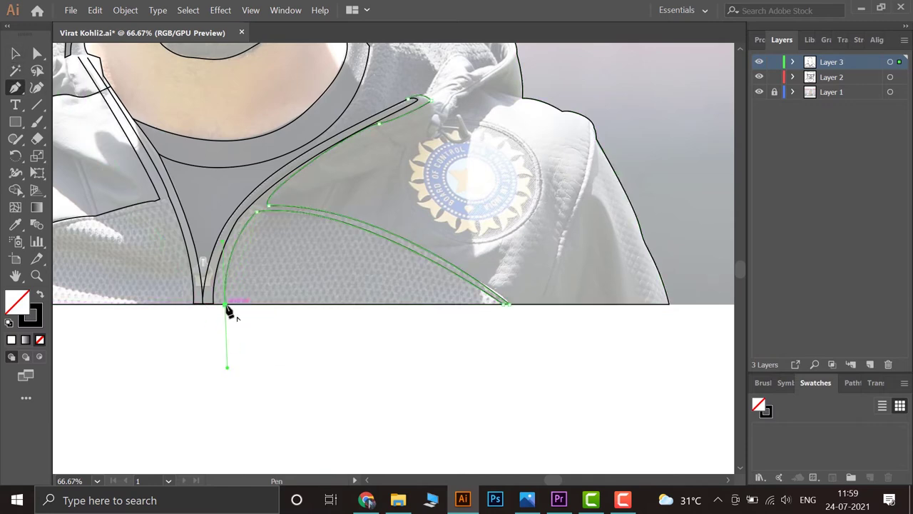
scroll(332, 353, "left", 5)
scroll(237, 375, "up", 1)
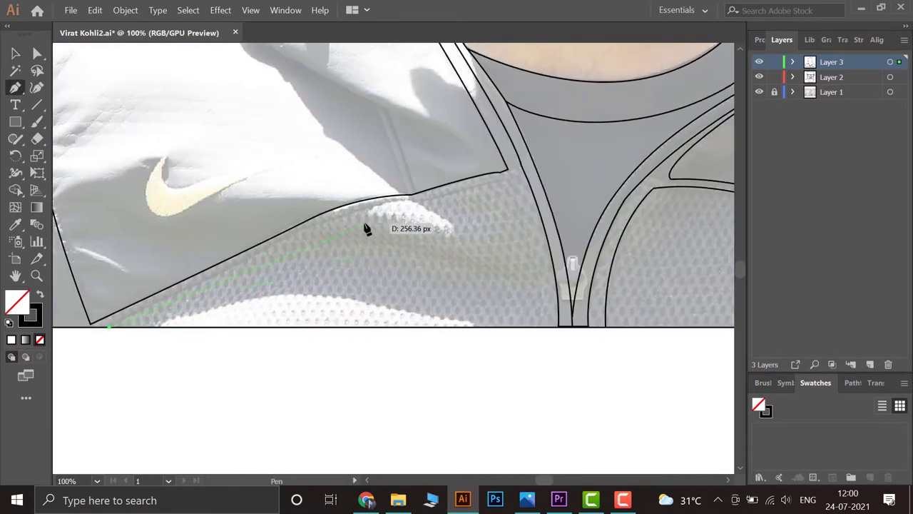
scroll(452, 235, "up", 1)
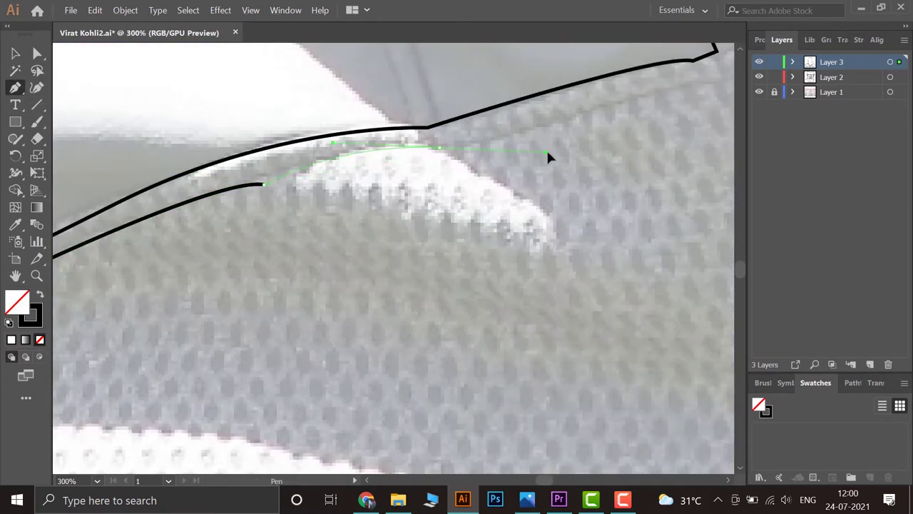
scroll(444, 227, "up", 1)
left_click(443, 227)
scroll(485, 378, "down", 3)
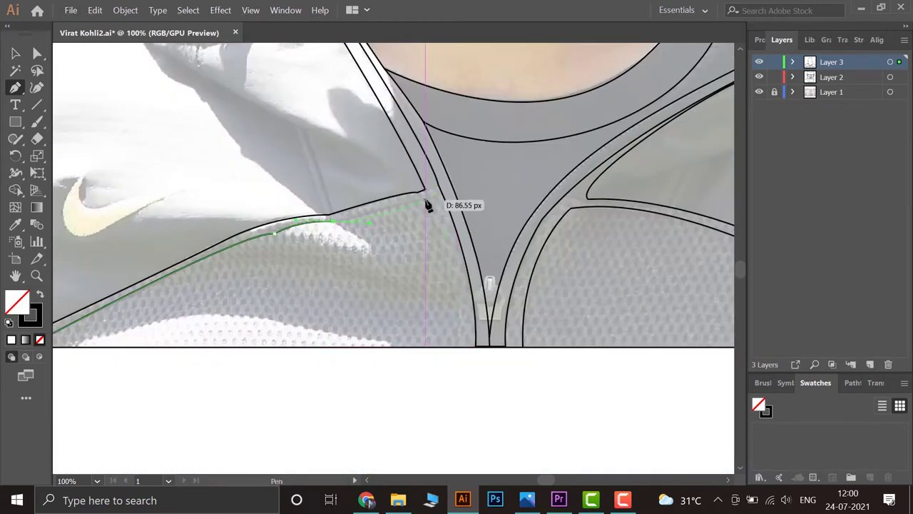
key("v")
left_click(450, 382)
scroll(428, 407, "down", 3)
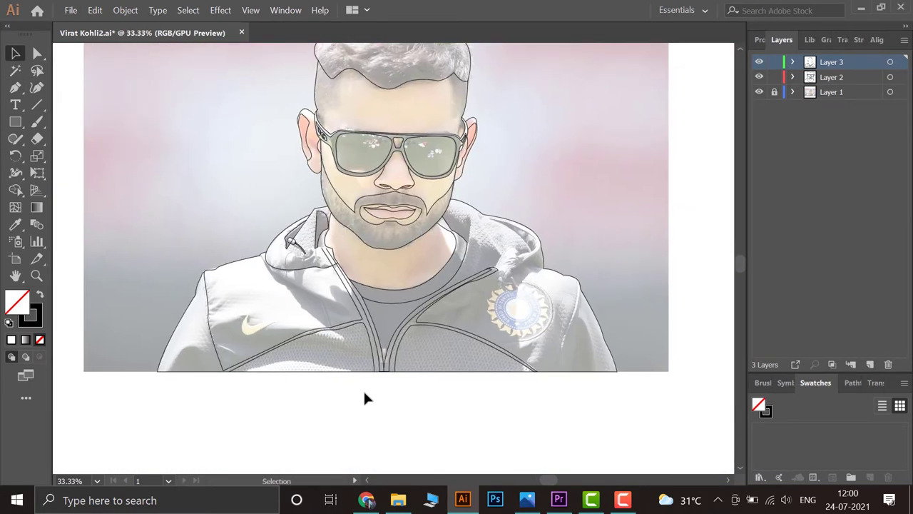
Toggle the photo layer to check the traced lines around the logo
left_click(759, 91)
scroll(547, 324, "up", 2)
scroll(571, 300, "up", 2)
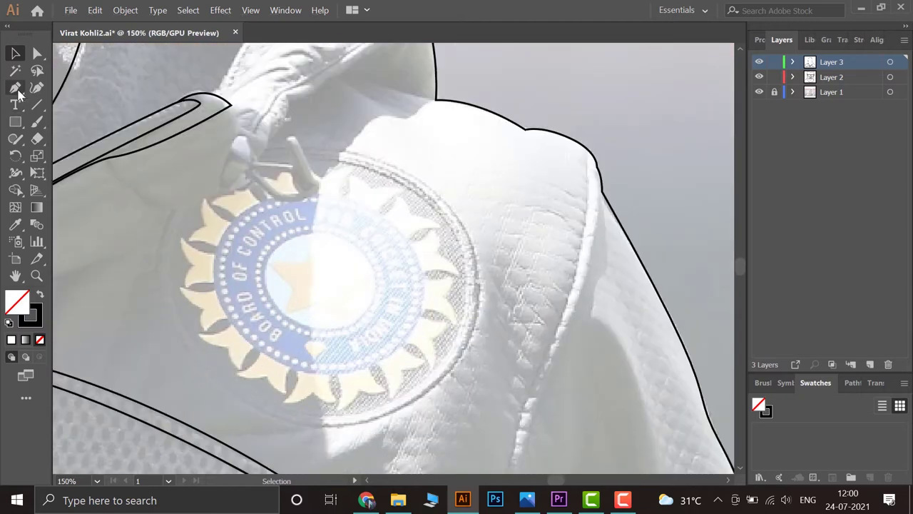
scroll(392, 361, "down", 1)
With the Curvature tool, trace a closed ellipse around the BCCI logo
key("shift+grave")
left_click(473, 260)
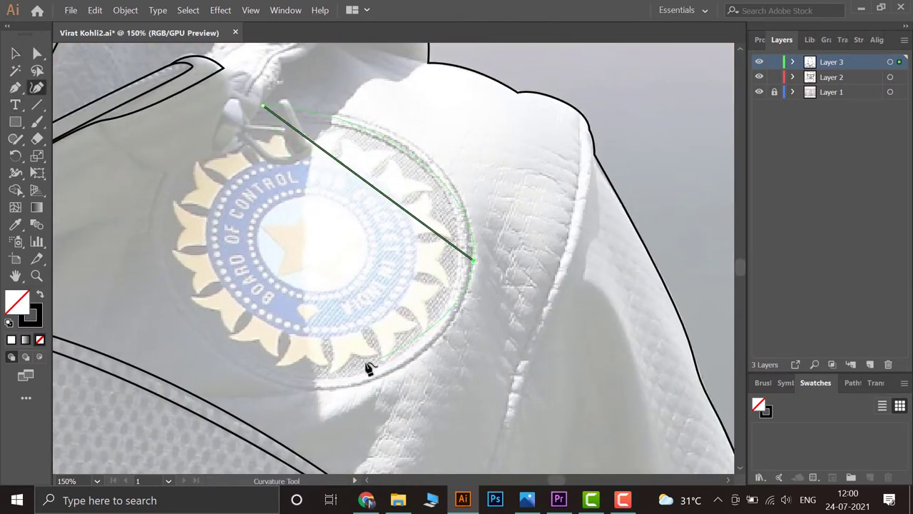
left_click(307, 392)
left_click(162, 171)
left_click(262, 105)
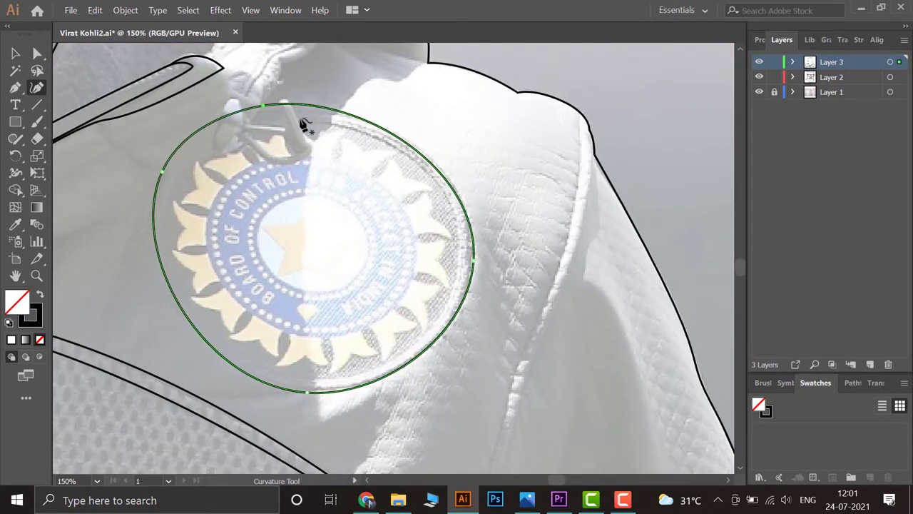
Trace the logo's inner ring inside the ellipse and close it
left_click(300, 118)
left_click(458, 227)
left_click(437, 321)
left_click(284, 376)
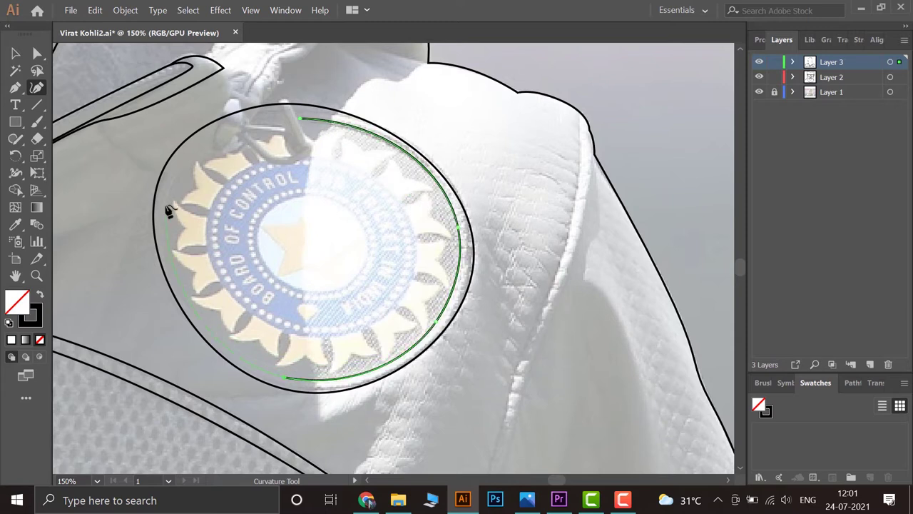
left_click(165, 206)
left_click(226, 128)
left_click_drag(303, 124, 307, 118)
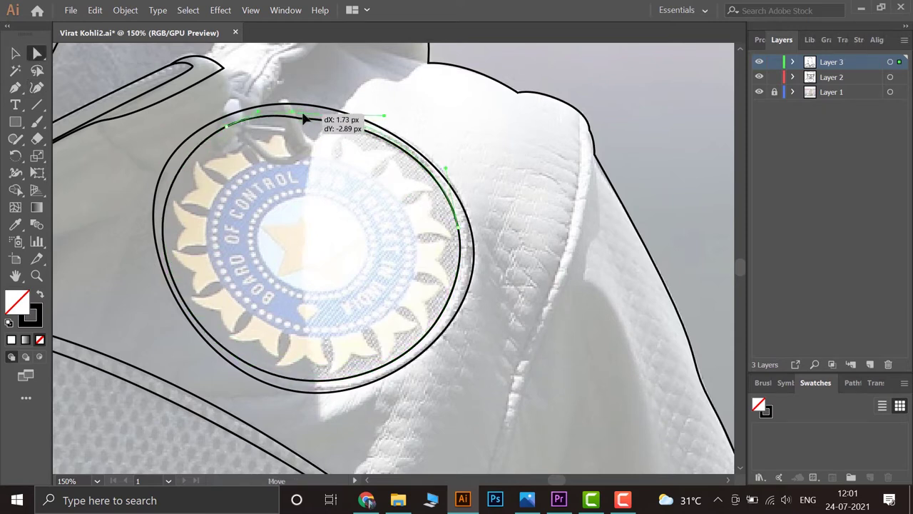
left_click(389, 145, "ctrl")
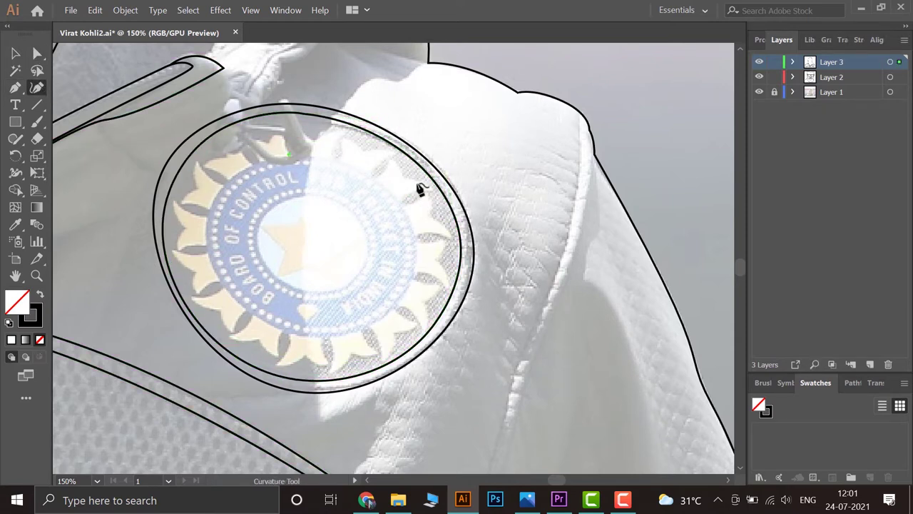
left_click(419, 253)
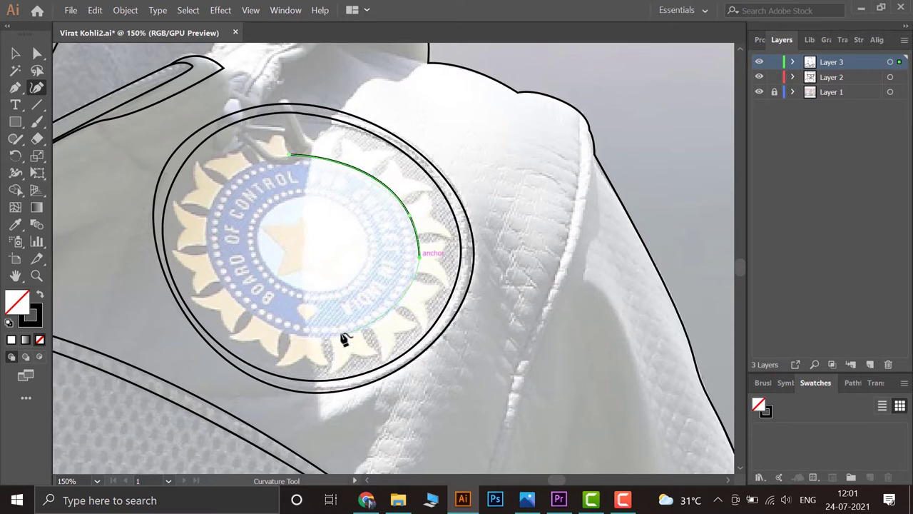
left_click(221, 184)
left_click(292, 202)
Trace the small circle and a closed five-pointed star outline at the logo's centre
left_click(356, 217)
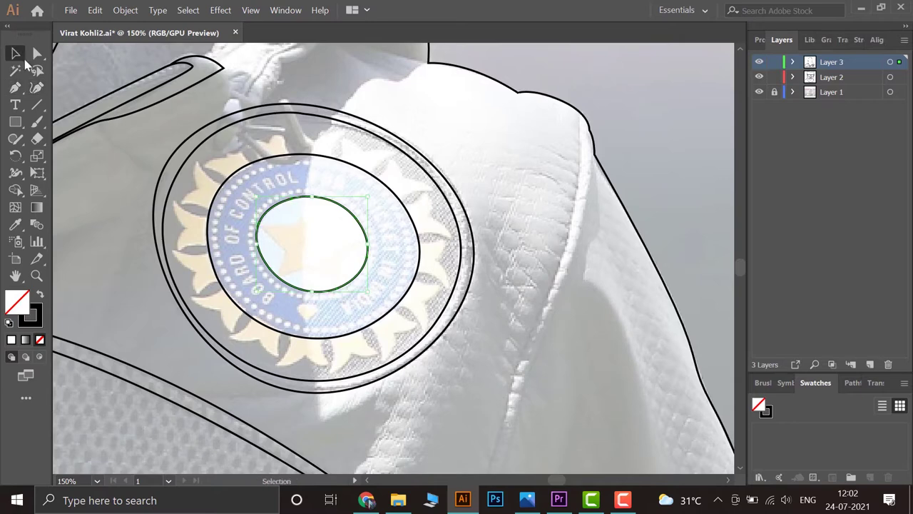
left_click(308, 197)
left_click(258, 223)
left_click(277, 275)
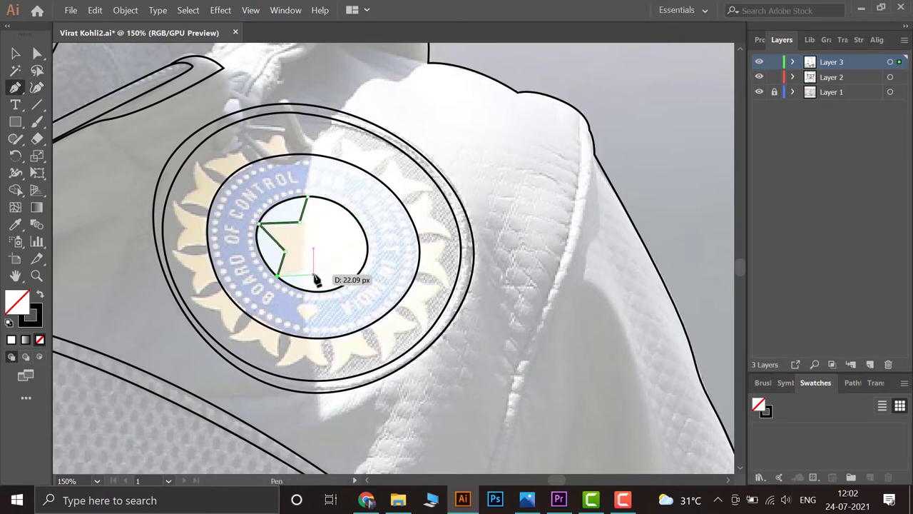
left_click(311, 269)
left_click(347, 283)
left_click(338, 255)
left_click(330, 226)
left_click(309, 196)
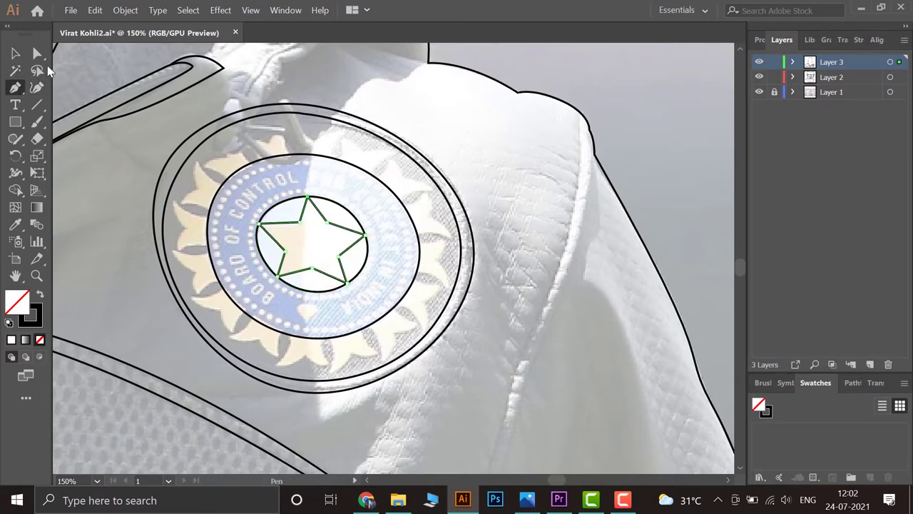
key("v")
scroll(260, 210, "up", 2)
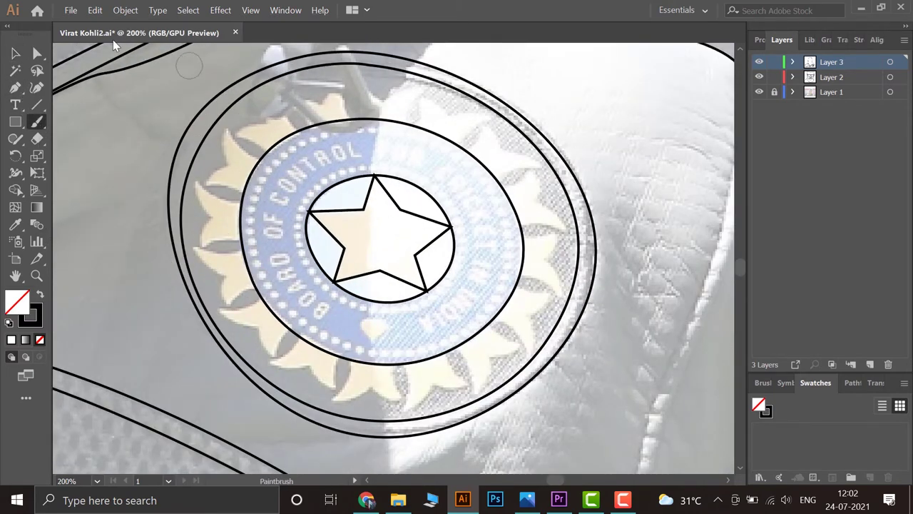
In the Properties panel, set a 1 pt black stroke and undo a stray dot selection
left_click(760, 39)
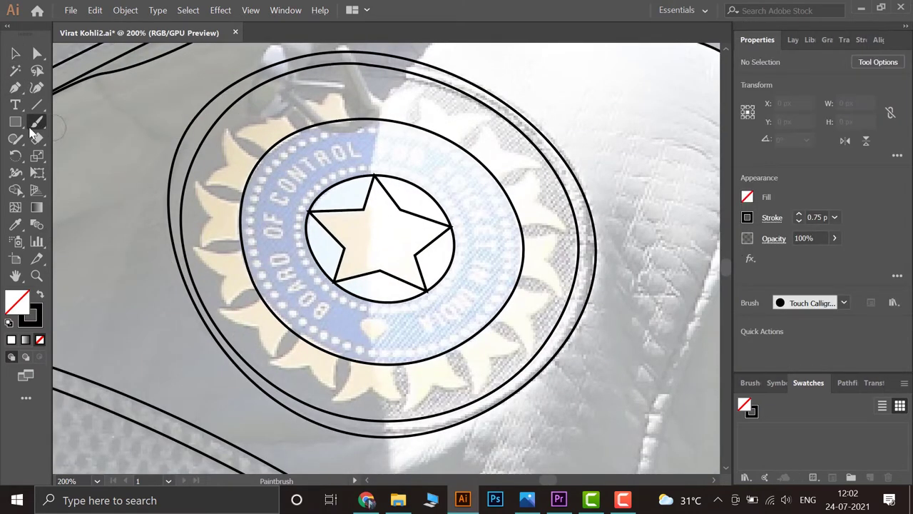
left_click(799, 216)
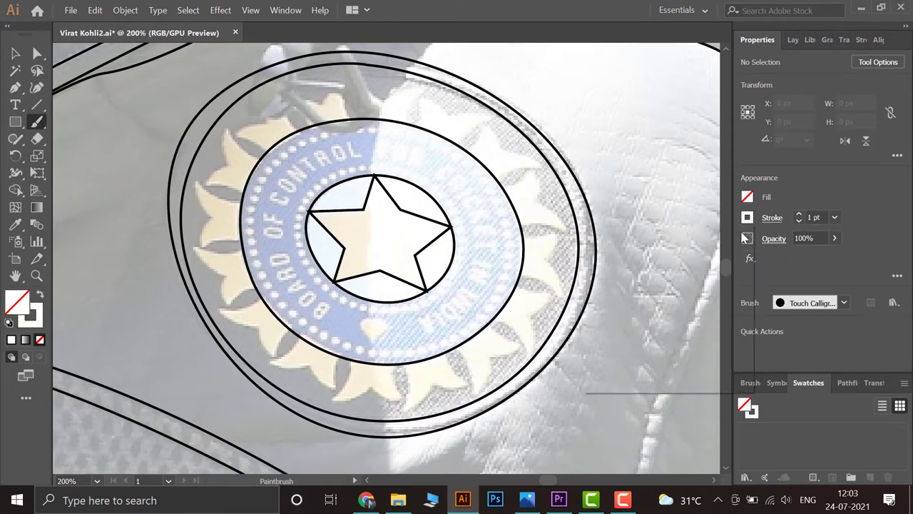
left_click(728, 357)
left_click(743, 217)
left_click(680, 209)
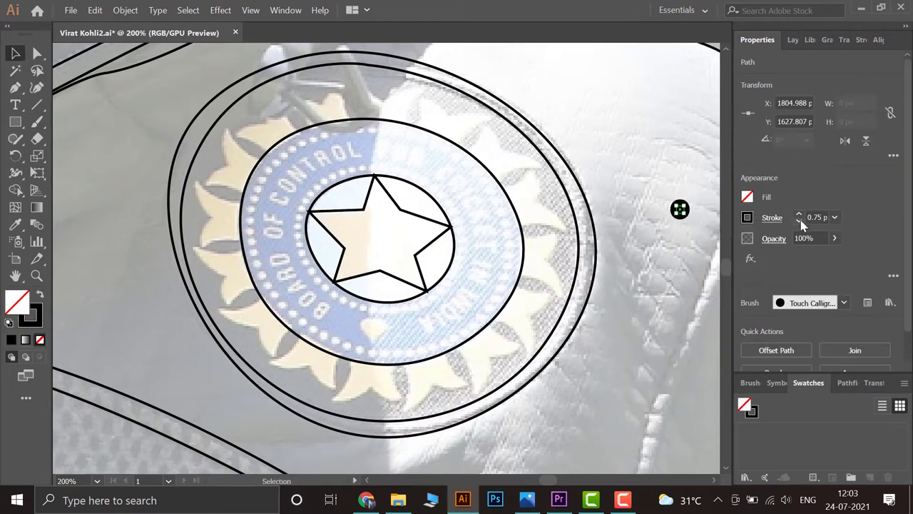
key("ctrl+z")
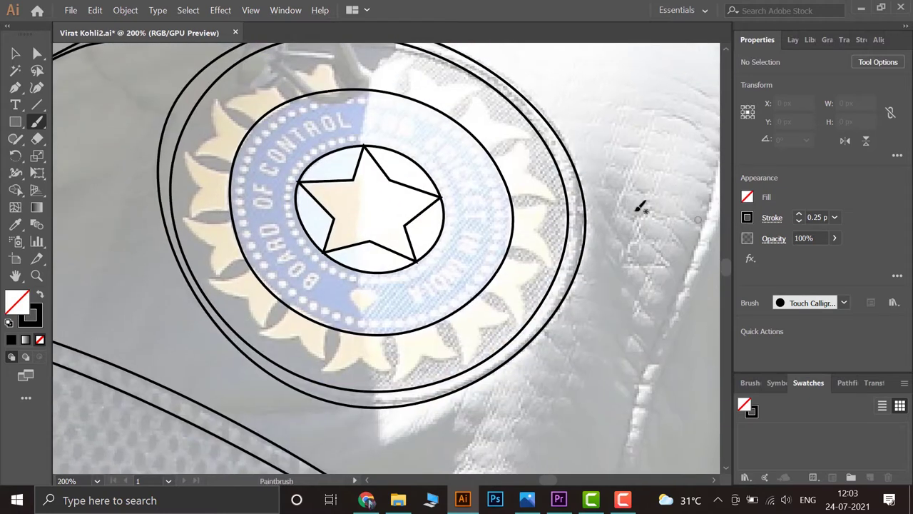
Pick yellow in the Color Picker and make it the stroke colour instead of the fill
left_click(747, 216)
double_click(29, 315)
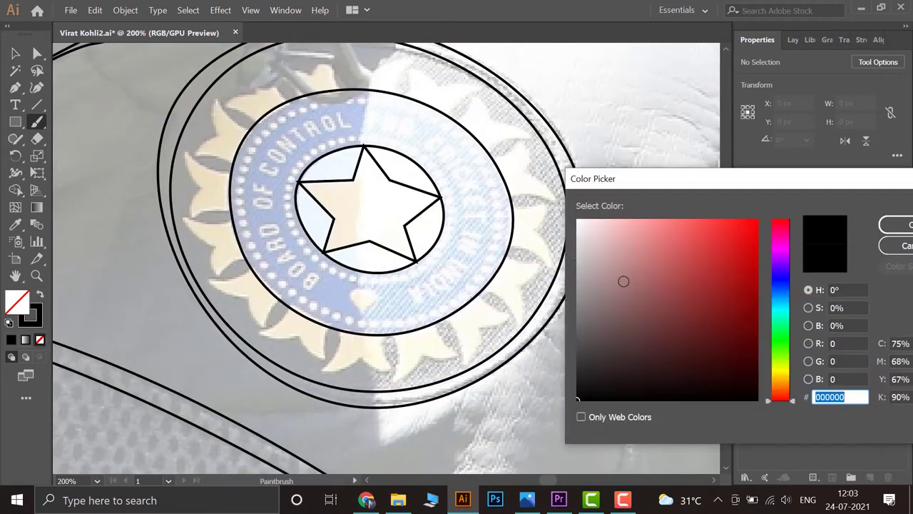
left_click_drag(780, 396, 784, 369)
key("Return")
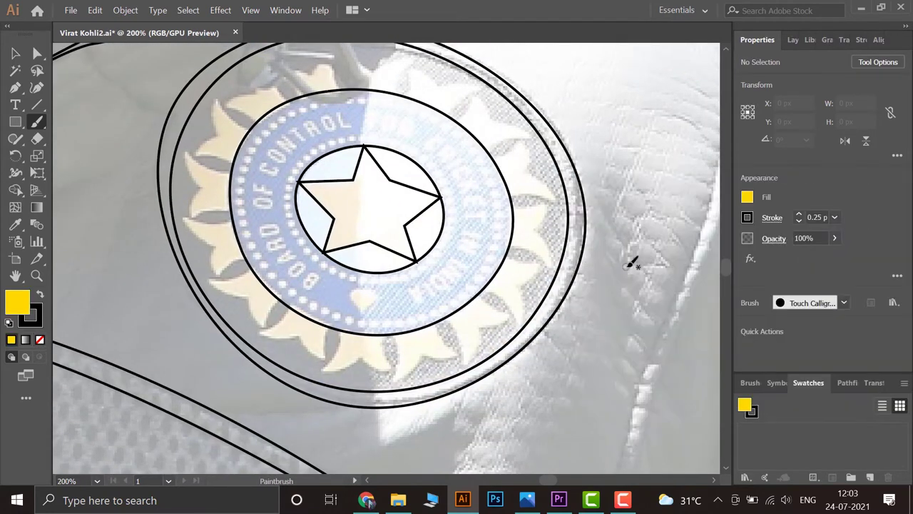
left_click(747, 217)
key("Escape")
left_click(29, 315)
left_click(516, 100)
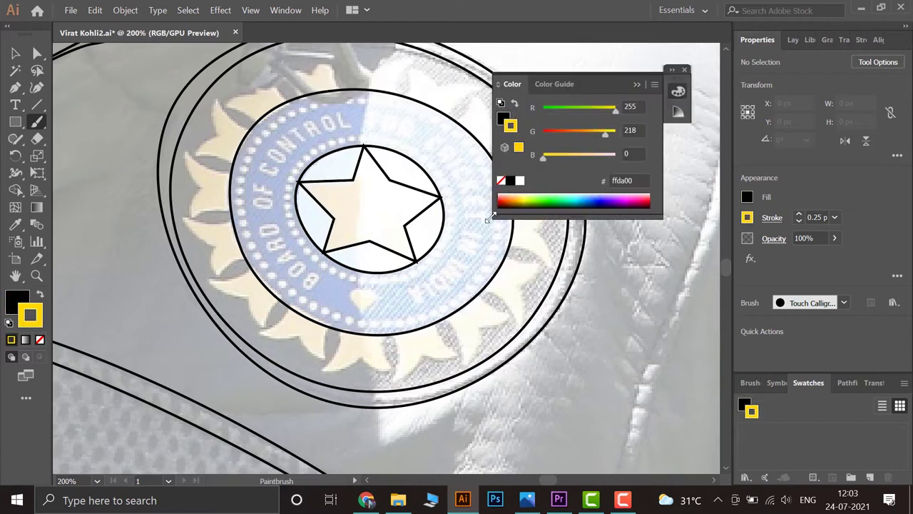
left_click(672, 80)
Paint yellow dots along the first arcs of the star circle's dotted ring
scroll(290, 202, "up", 4)
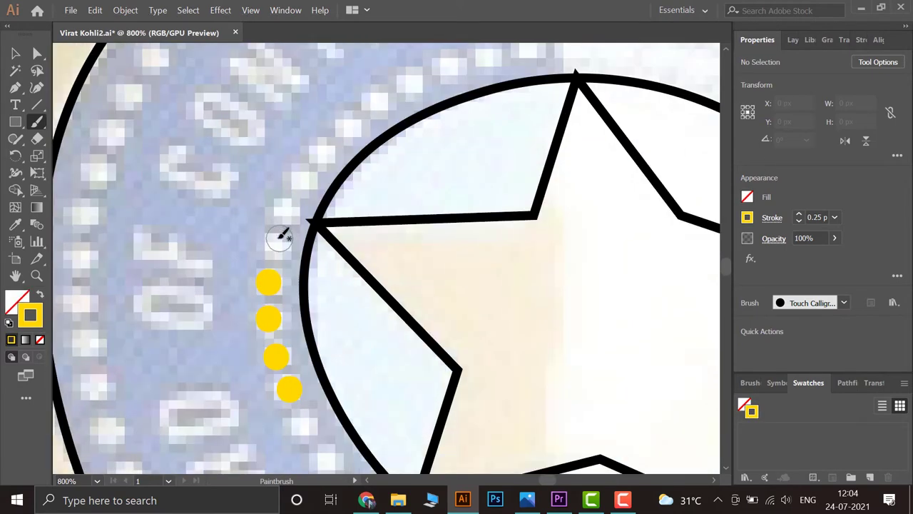
mouse_move(377, 96)
left_mouse_down()
mouse_move(316, 249)
mouse_move(492, 190)
left_mouse_up()
mouse_move(587, 200)
left_mouse_down()
mouse_move(438, 231)
mouse_move(509, 259)
left_mouse_up()
left_click_drag(548, 306, 459, 291)
left_click_drag(441, 249, 511, 291)
left_click_drag(579, 369, 508, 218)
left_click_drag(515, 250, 563, 361)
left_click_drag(564, 360, 564, 143)
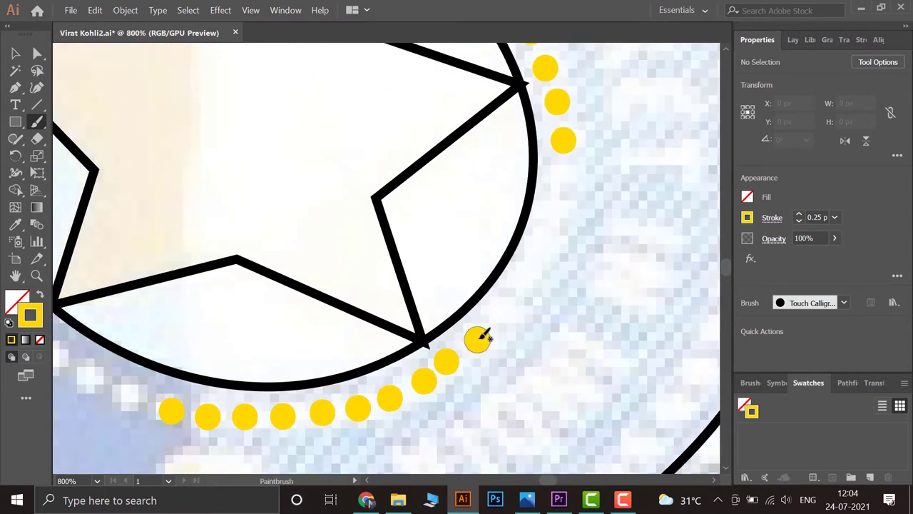
left_click_drag(551, 232, 563, 175)
Continue yellow dots around the rest of the star circle's ring
left_click_drag(198, 403, 385, 334)
scroll(243, 303, "down", 1)
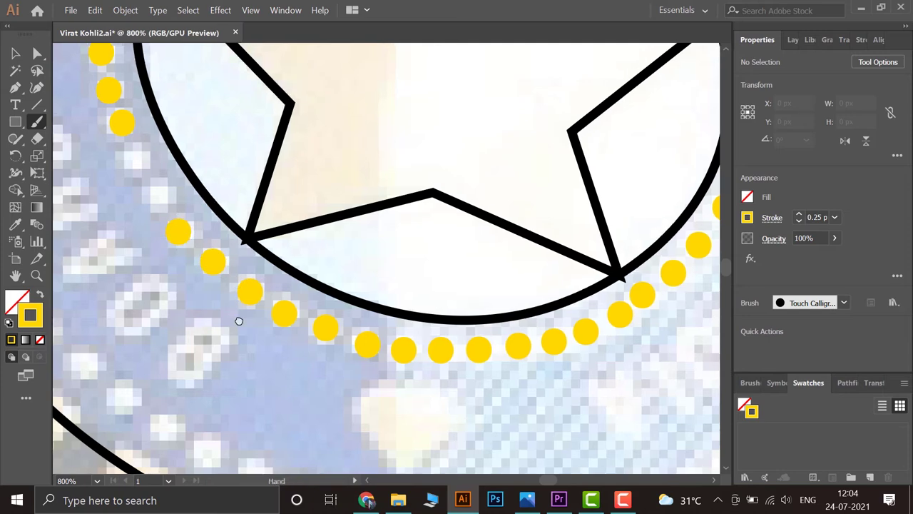
scroll(238, 320, "down", 3)
scroll(285, 286, "up", 2)
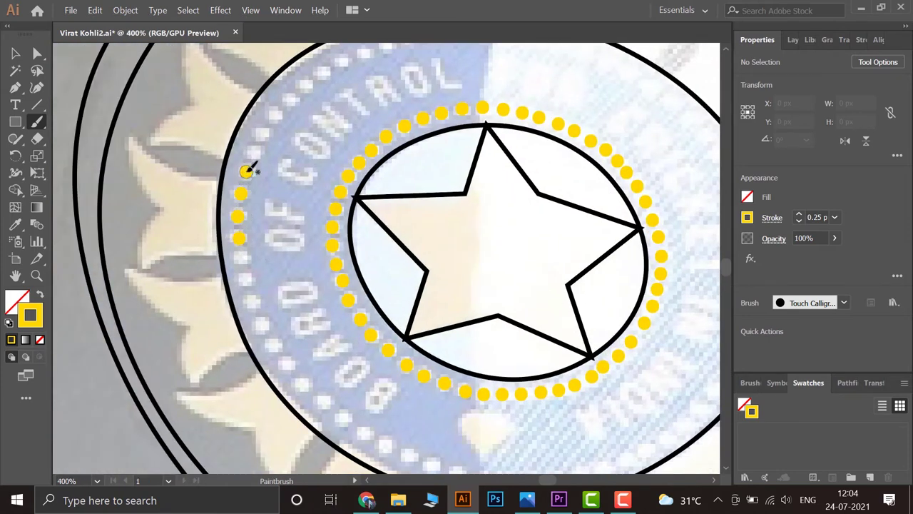
scroll(278, 113, "up", 3)
mouse_move(198, 322)
left_mouse_down()
mouse_move(326, 204)
mouse_move(385, 181)
left_mouse_up()
mouse_move(460, 147)
left_mouse_down()
mouse_move(367, 272)
mouse_move(507, 254)
mouse_move(281, 245)
left_mouse_up()
left_click(463, 271)
left_click(288, 247)
left_click(335, 253)
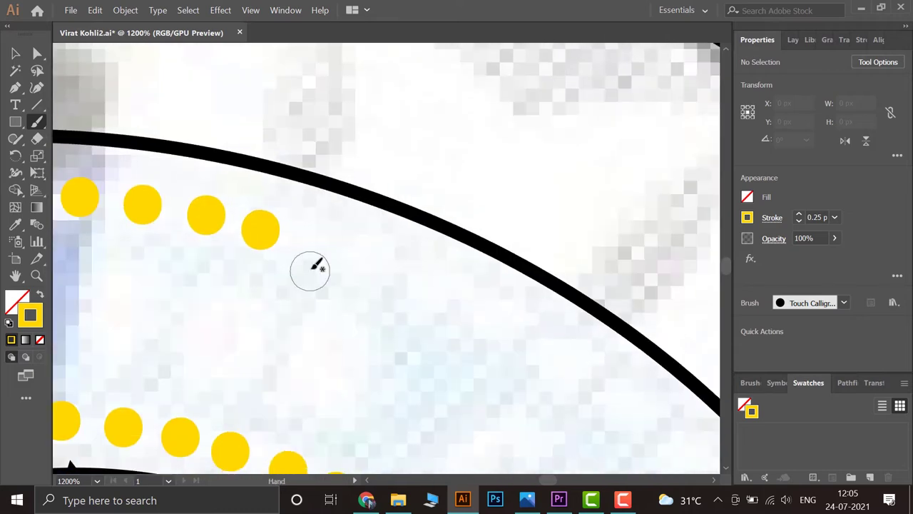
left_click(370, 268)
left_click_drag(403, 284, 342, 240)
left_click(326, 234)
left_click(377, 261)
left_click(421, 295)
Paint yellow dots around the badge's outer beaded band
scroll(414, 208, "down", 2)
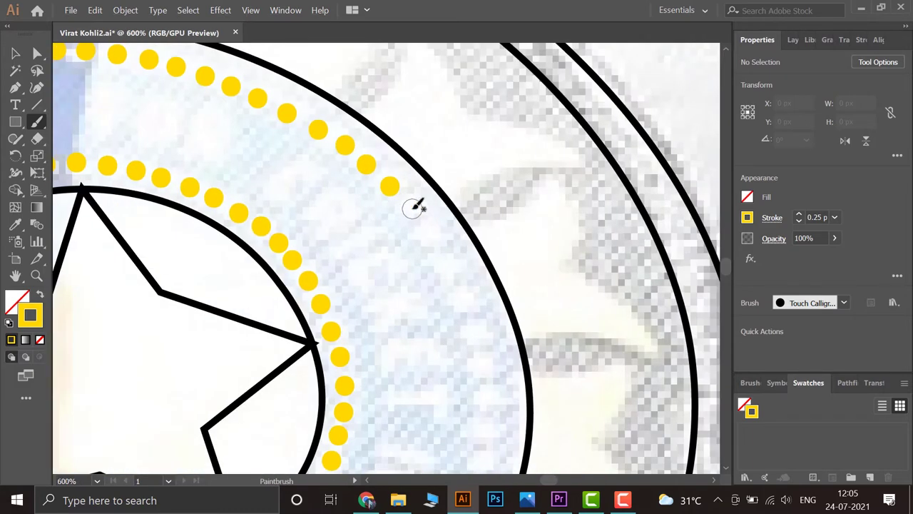
left_click_drag(490, 408, 468, 223)
left_click(465, 279)
left_click(457, 311)
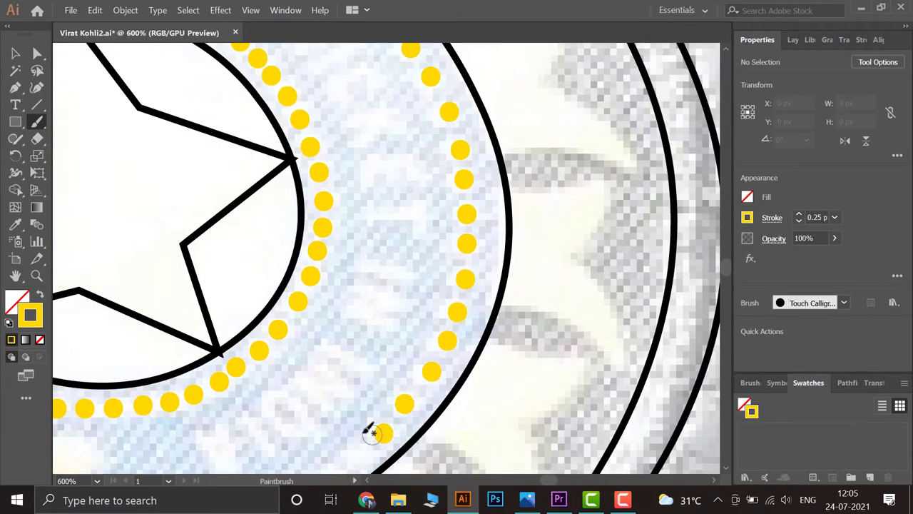
left_click_drag(371, 431, 425, 264)
left_click(389, 304)
left_click(360, 320)
mouse_move(227, 368)
left_mouse_down()
mouse_move(287, 340)
mouse_move(267, 308)
mouse_move(286, 334)
left_mouse_up()
left_click(287, 341)
left_click(267, 307)
left_click(285, 333)
scroll(214, 213, "down", 5)
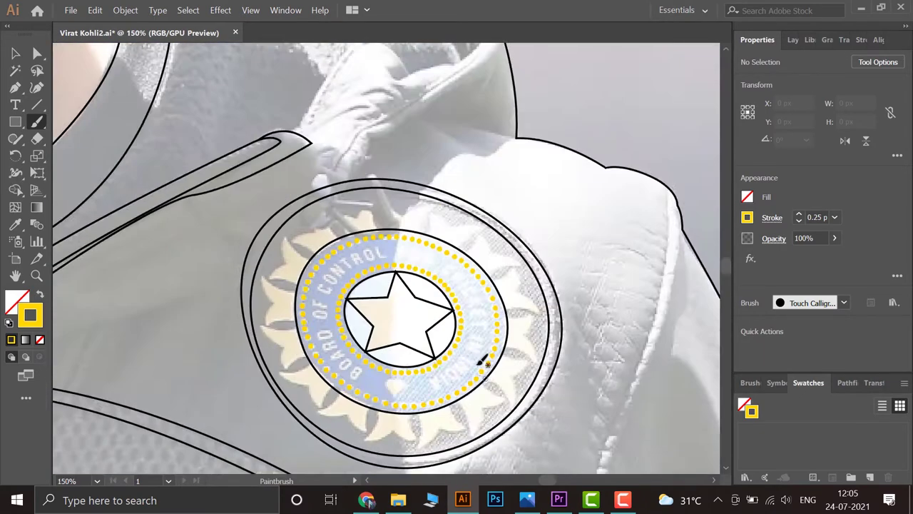
With the Pen tool, outline the first gold sun-ray point in yellow with curved edges
scroll(247, 291, "up", 5)
key("p")
left_click(279, 326)
left_click_drag(164, 309, 118, 325)
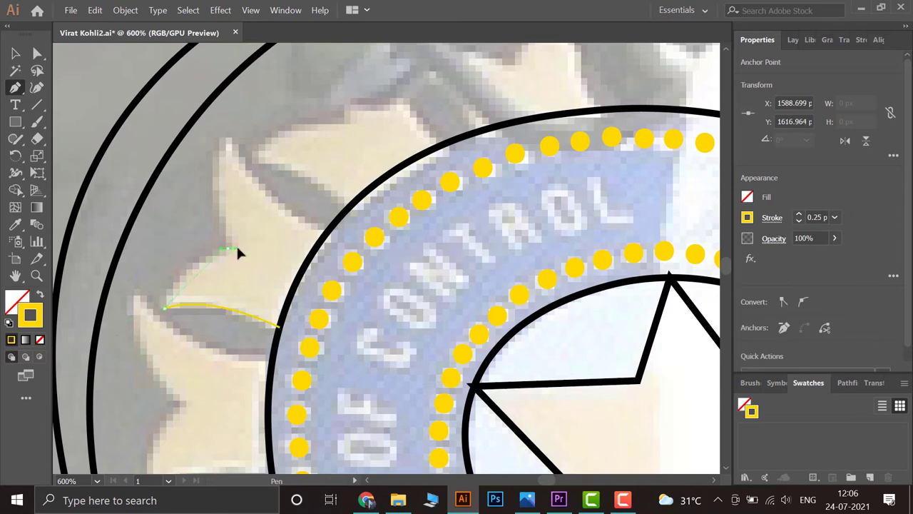
left_click_drag(227, 250, 268, 239)
left_click(227, 143)
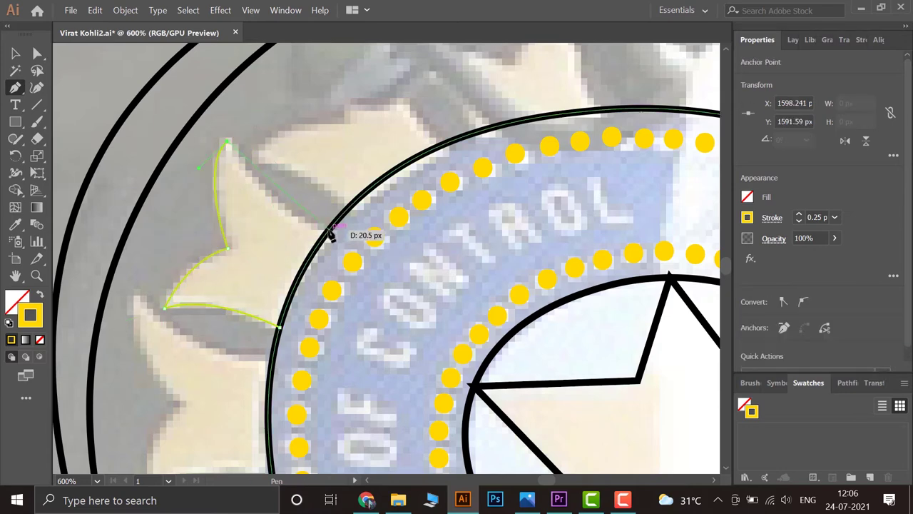
left_click_drag(324, 232, 385, 255)
Check the traced ray outline, then continue the yellow path along the next ray edge
scroll(336, 107, "up", 3)
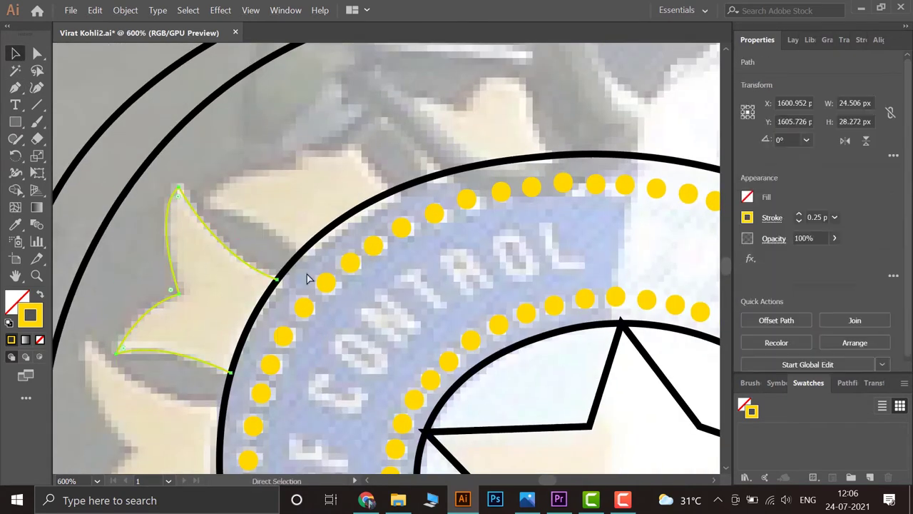
scroll(382, 205, "down", 5)
scroll(382, 204, "down", 1)
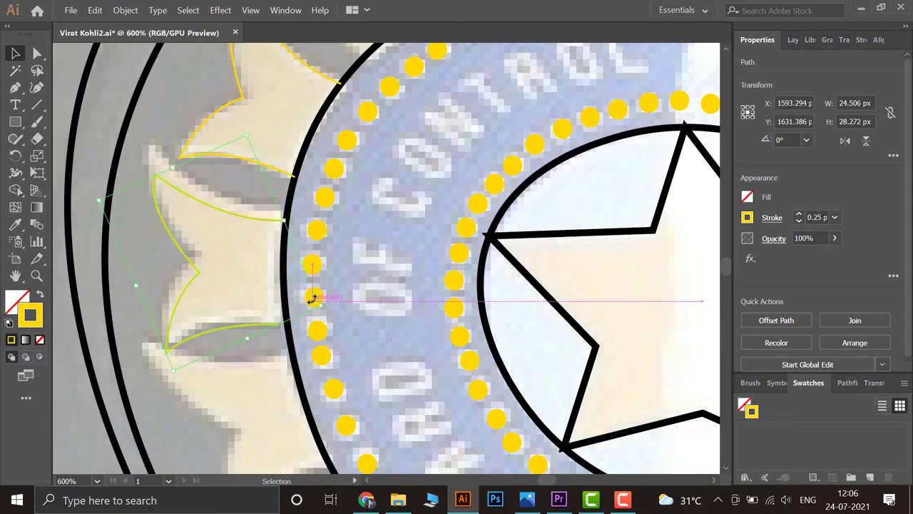
left_click(250, 274)
left_click(190, 243)
left_click(389, 292)
scroll(208, 315, "down", 2)
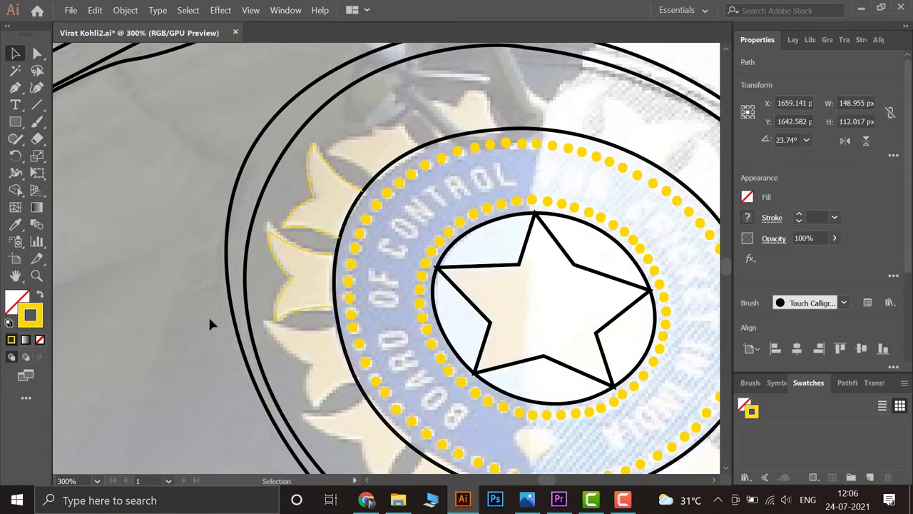
scroll(268, 269, "up", 2)
key("p")
left_click(166, 234)
left_click(238, 321)
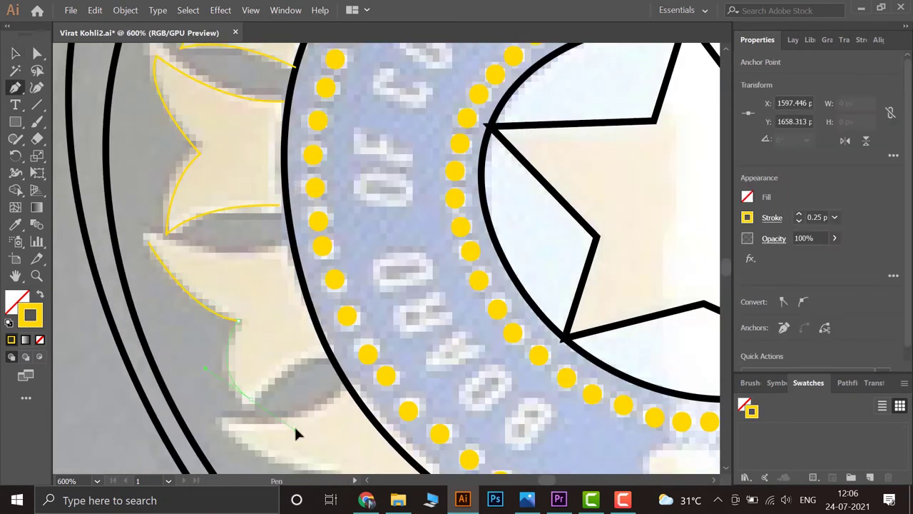
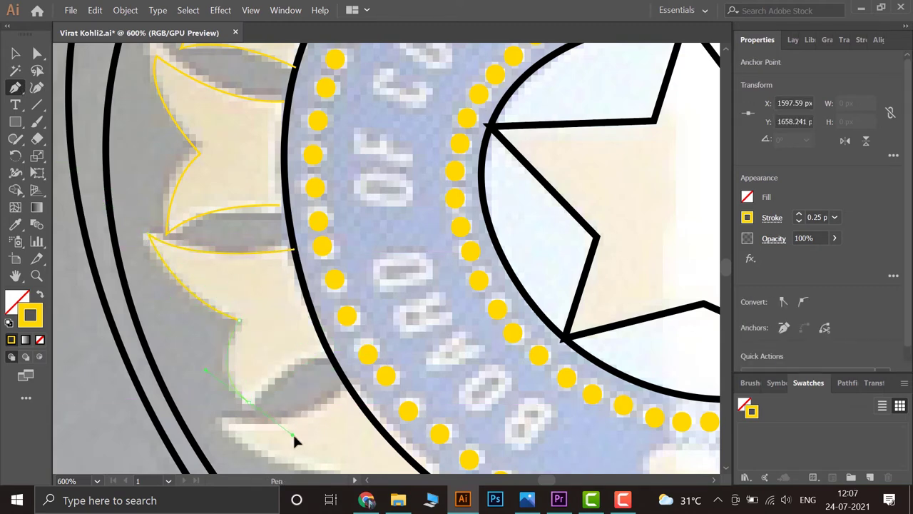
Trace the first sun ray's curved edges up to its tip with yellow Pen anchors
left_click_drag(292, 433, 293, 433)
scroll(242, 253, "down", 5)
left_click_drag(300, 205, 350, 161)
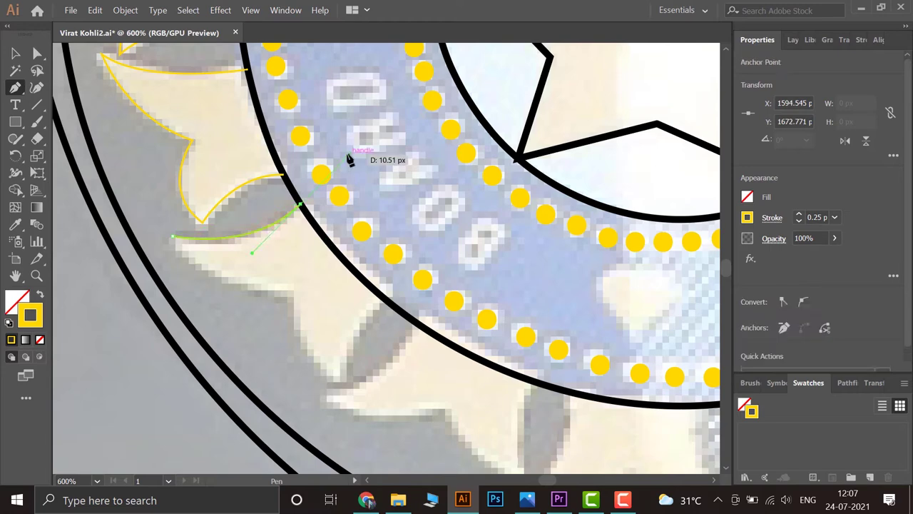
left_click_drag(284, 292, 341, 386)
scroll(385, 257, "down", 3)
left_click_drag(257, 279, 258, 283)
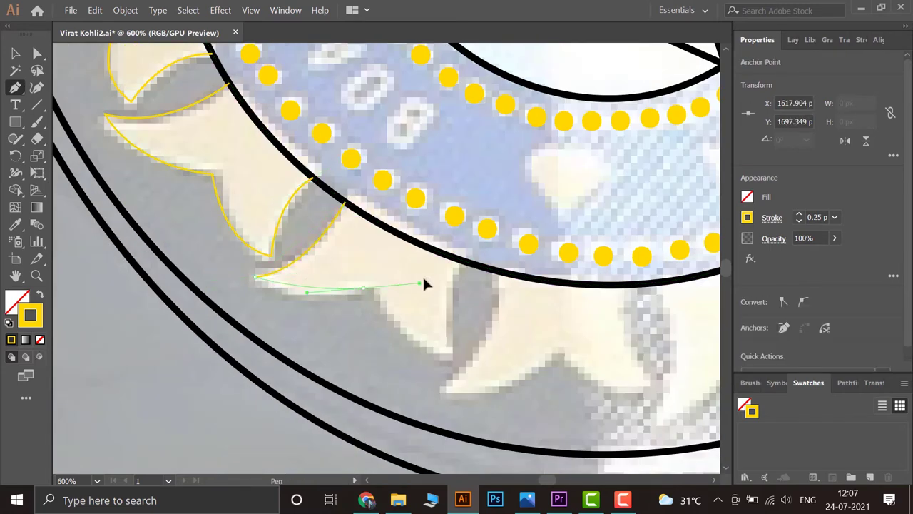
left_click_drag(423, 284, 428, 270)
scroll(266, 309, "down", 1)
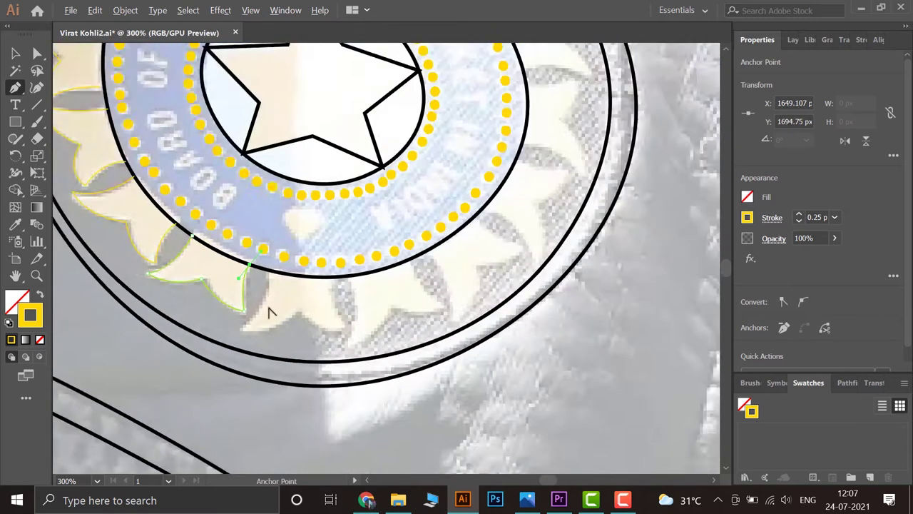
scroll(251, 285, "down", 2)
Outline the next sun ray with a sharp tip and a curve down to its base
left_click_drag(209, 351, 297, 336)
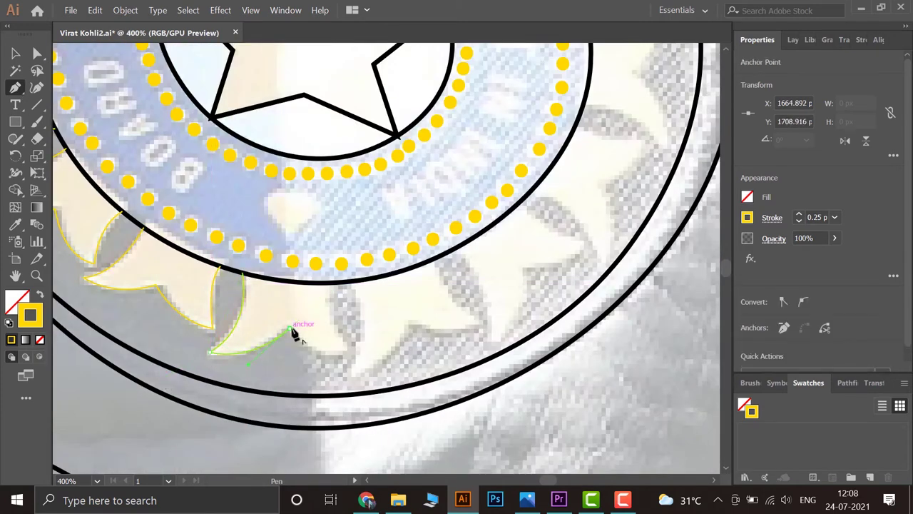
left_click(336, 287)
scroll(357, 286, "right", 2)
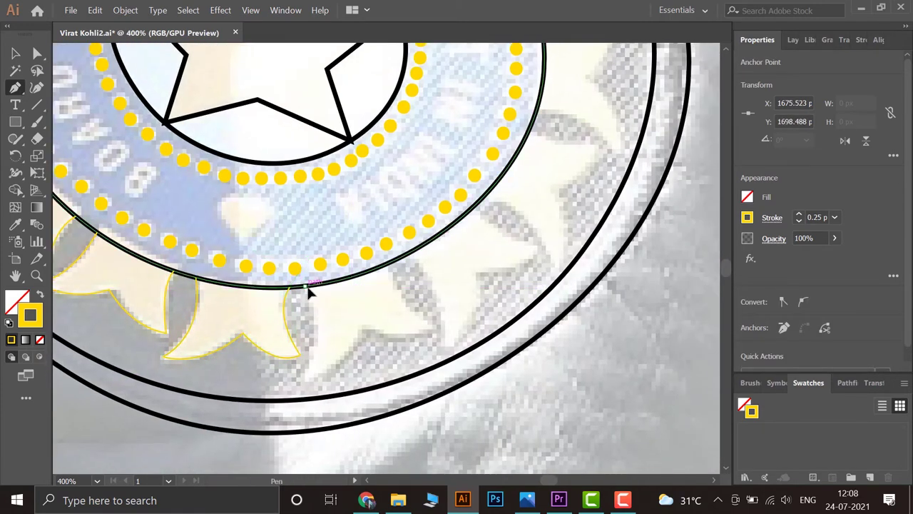
left_click_drag(304, 372, 307, 375)
left_click_drag(365, 326, 396, 346)
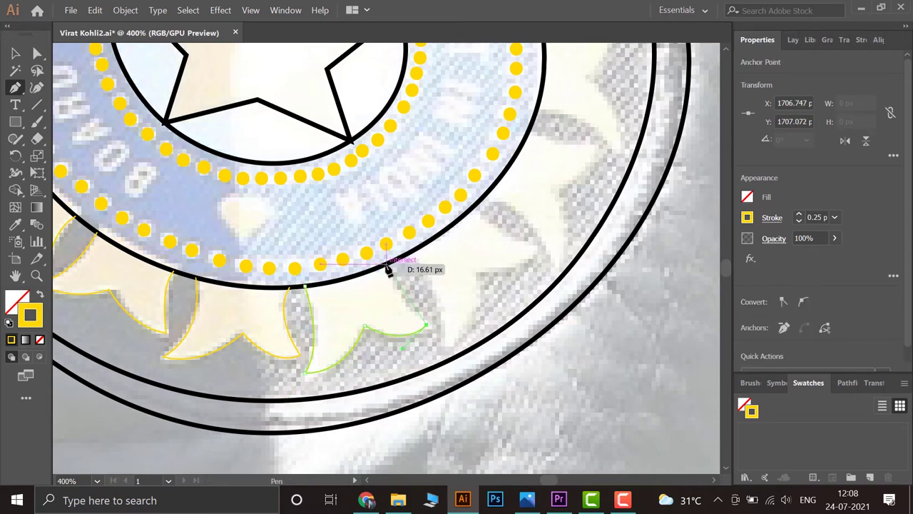
scroll(418, 302, "down", 3)
scroll(347, 369, "up", 3)
scroll(333, 407, "up", 2)
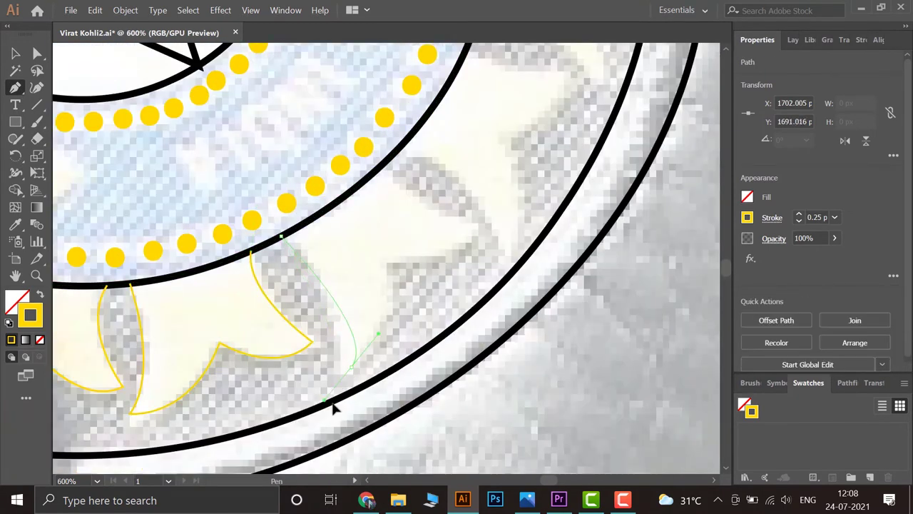
Trace another ray's outer edge to a sharp tip, anchoring it on the black ring
left_click_drag(351, 366, 397, 267)
left_click_drag(435, 207, 377, 183)
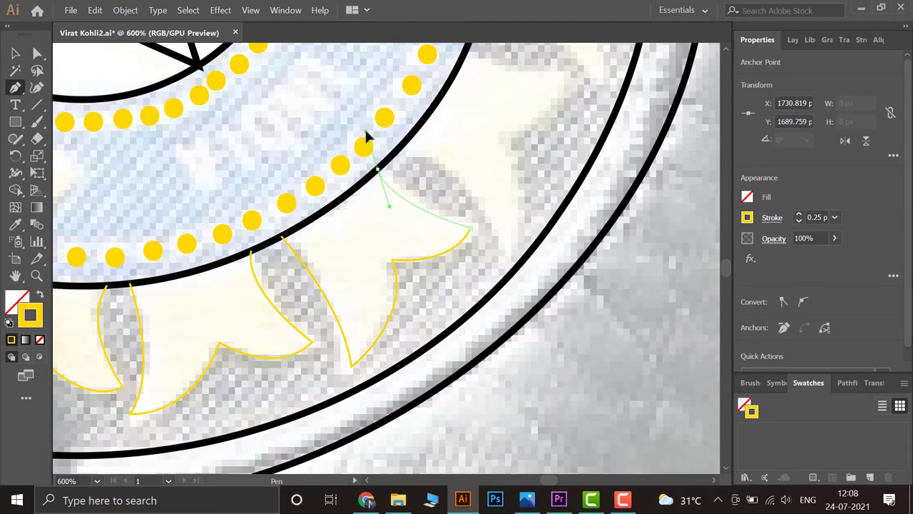
scroll(310, 279, "up", 3)
left_click_drag(415, 269, 391, 187)
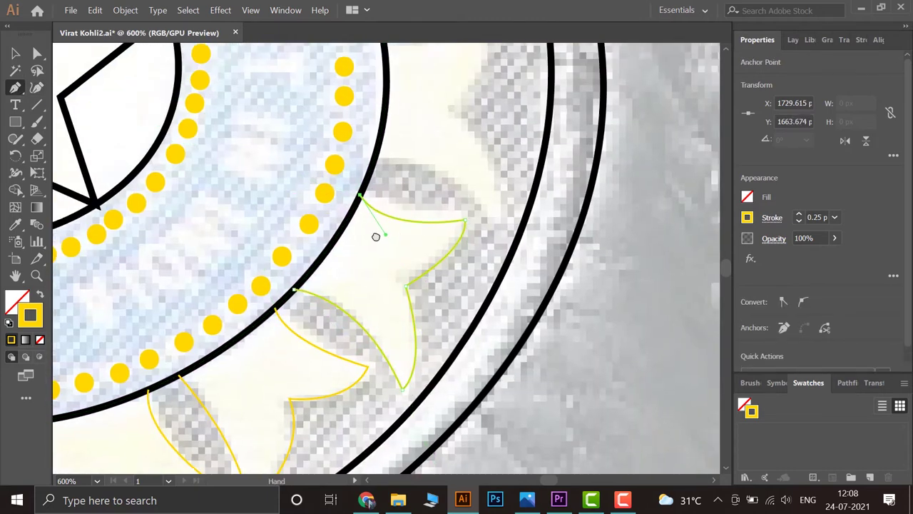
scroll(374, 172, "up", 3)
left_click_drag(435, 303, 372, 188)
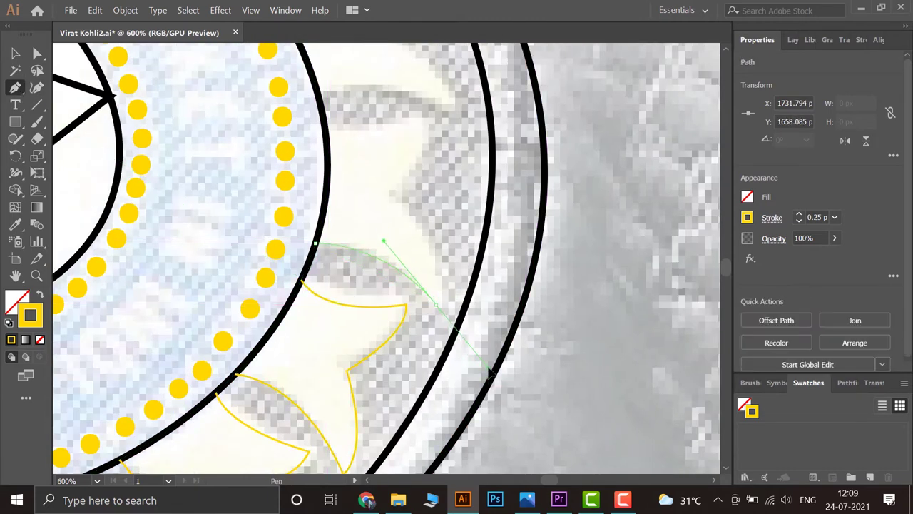
left_click(390, 190)
scroll(421, 164, "up", 3)
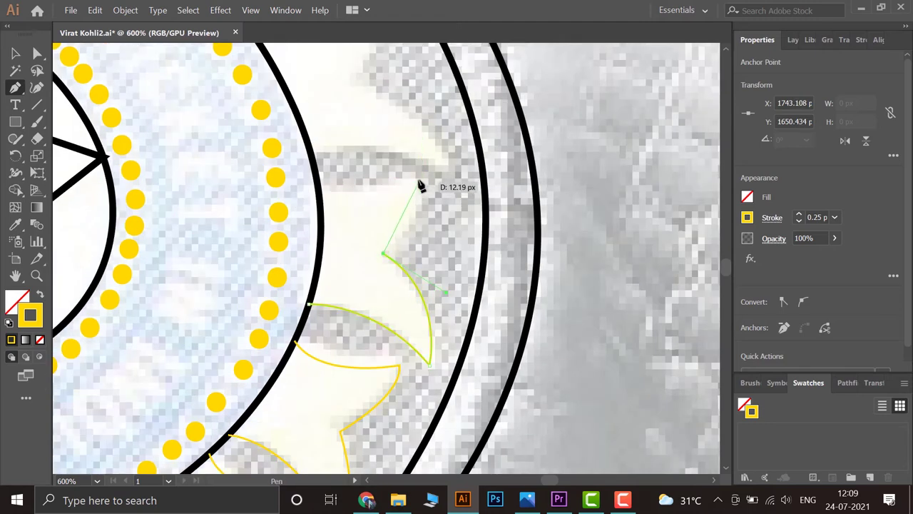
scroll(242, 171, "up", 7)
left_click_drag(403, 329, 406, 339)
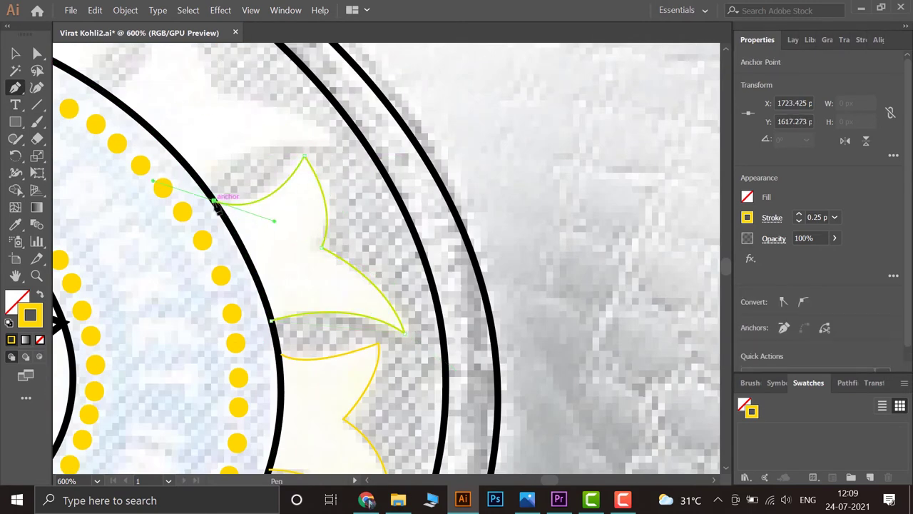
left_click(206, 190)
scroll(333, 357, "up", 7)
Curve the yellow path around the following rays, placing corner points at their tips
left_click_drag(426, 306, 507, 317)
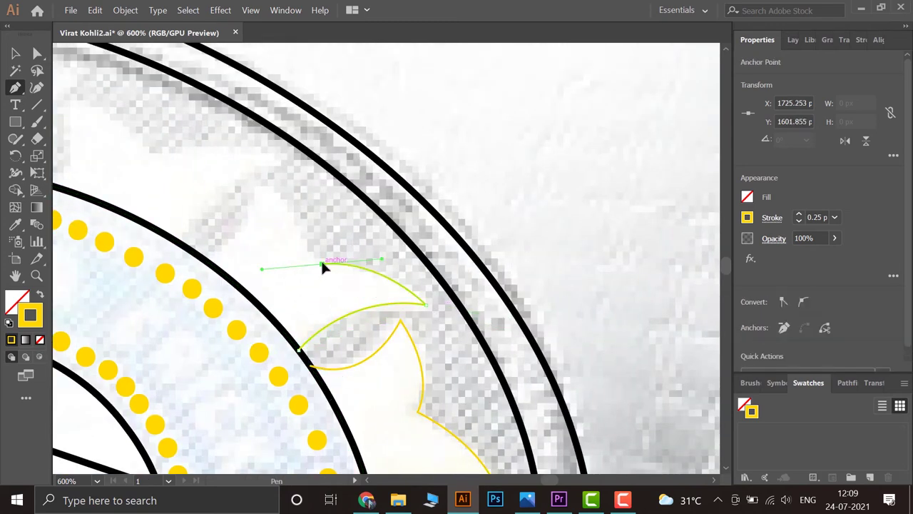
left_click(199, 259)
left_click_drag(199, 243, 285, 351)
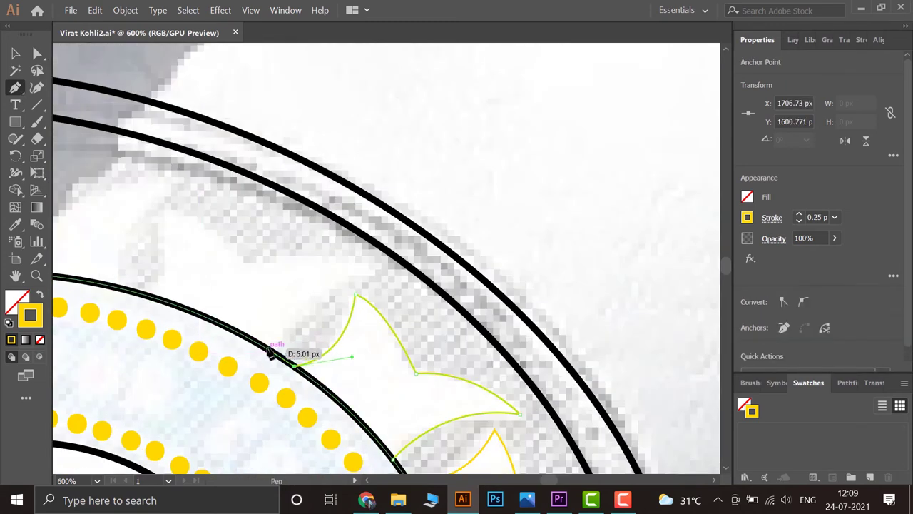
left_click_drag(373, 267, 452, 251)
left_click_drag(251, 268, 221, 293)
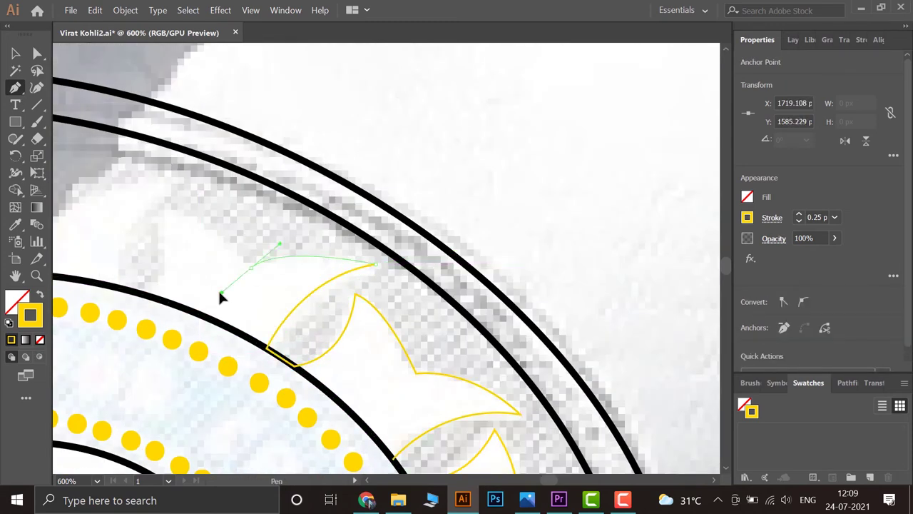
left_click(177, 305)
left_click_drag(73, 171, 391, 289)
left_click(365, 296)
left_click_drag(424, 196, 474, 190)
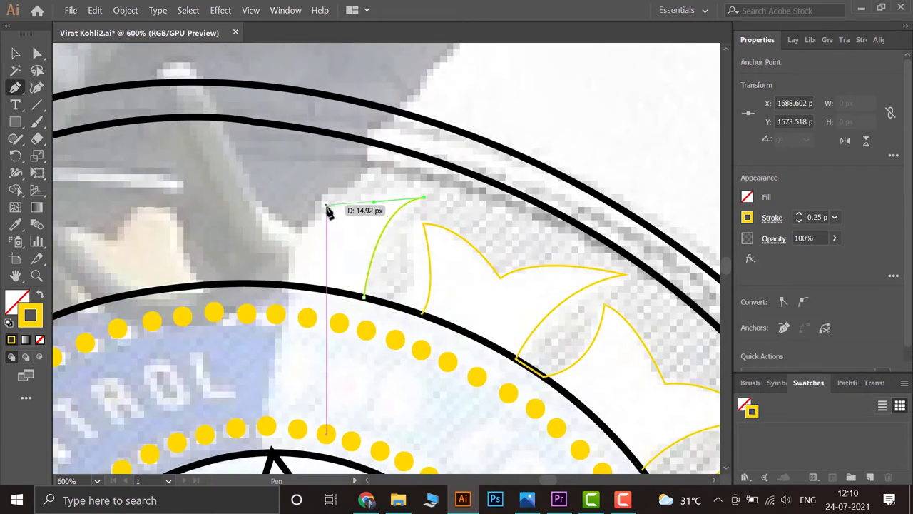
left_click_drag(326, 214, 291, 237)
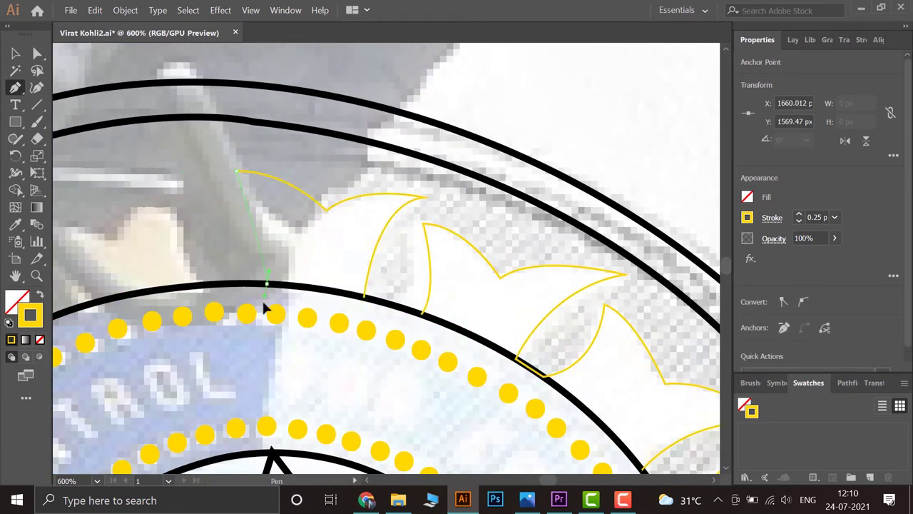
Trace the remaining ray edges, ending the path on the ring
left_click_drag(264, 307, 396, 298)
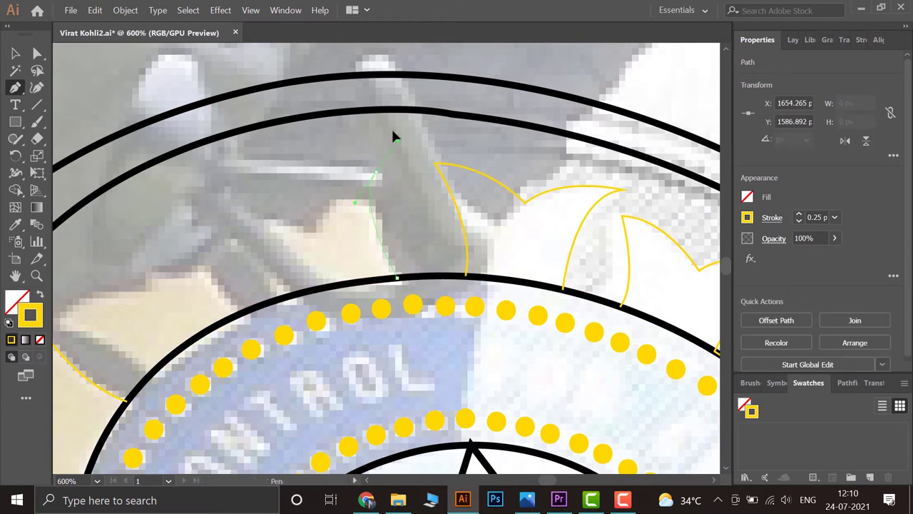
left_click(386, 177)
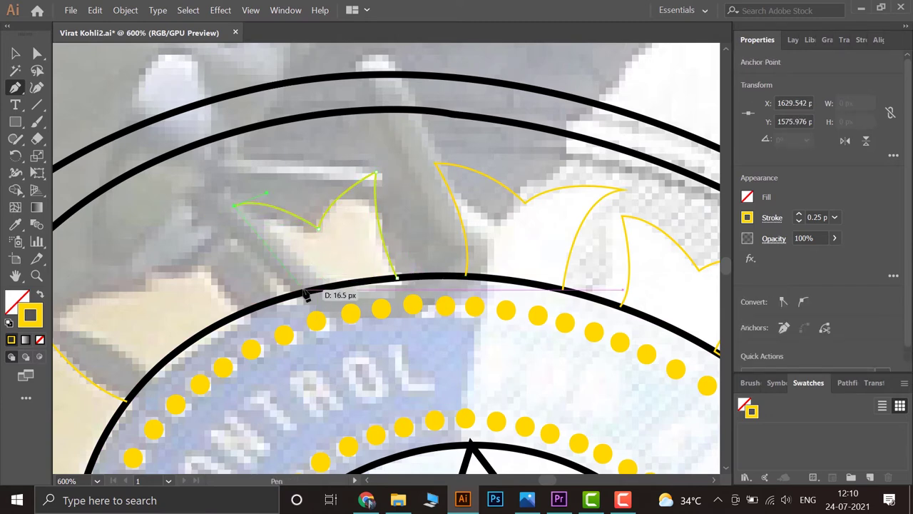
left_click_drag(257, 226, 289, 302)
left_click_drag(75, 347, 325, 211)
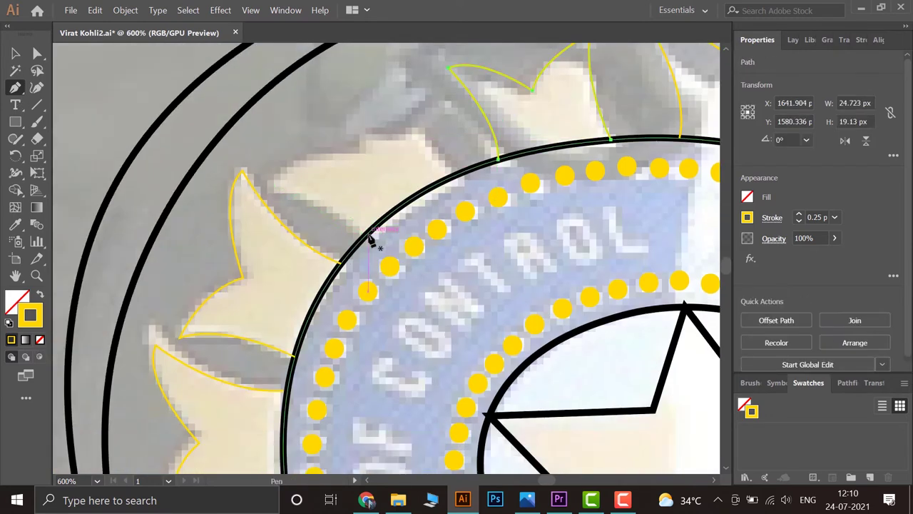
left_click(312, 193)
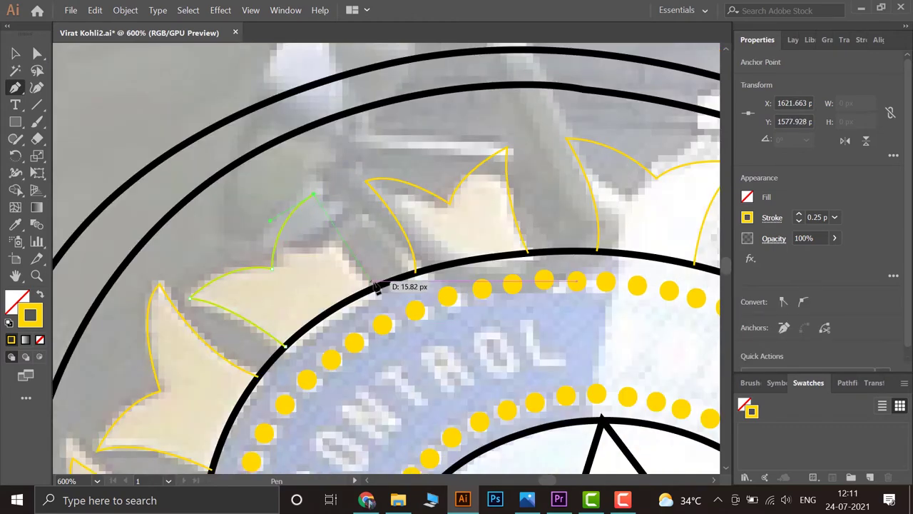
Show the Layers panel, select the traced ray ring to check it, then deselect
left_click(15, 53)
key("ctrl+minus")
key("ctrl+minus")
key("ctrl+minus")
key("ctrl+minus")
key("ctrl+minus")
key("ctrl+minus")
key("ctrl+plus")
key("ctrl+plus")
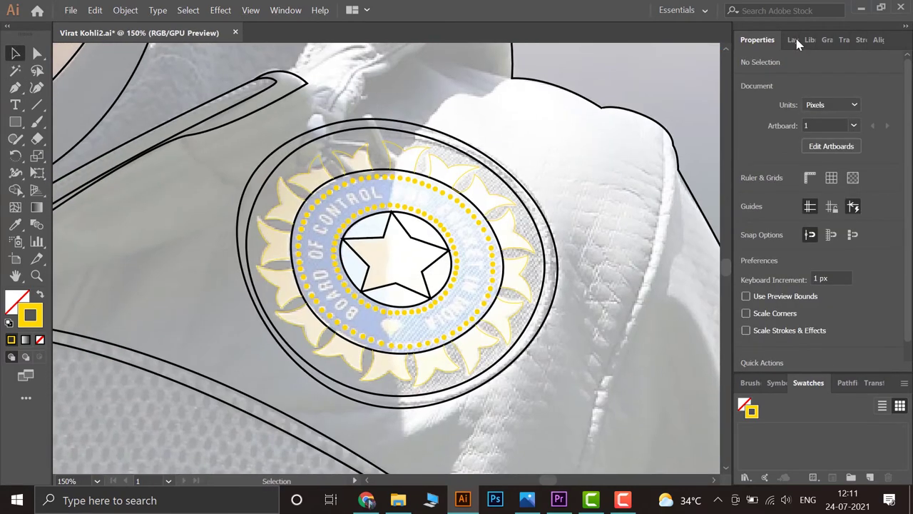
left_click(793, 40)
left_click(515, 210)
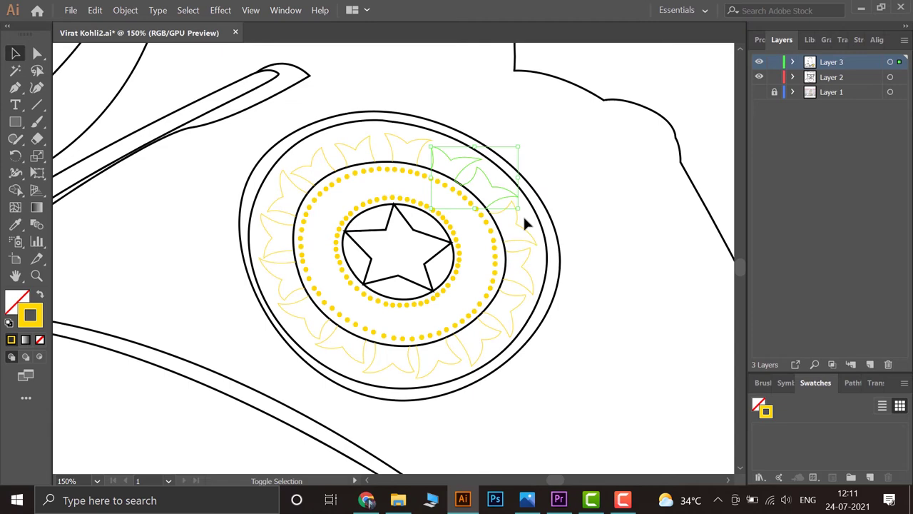
left_click(529, 295)
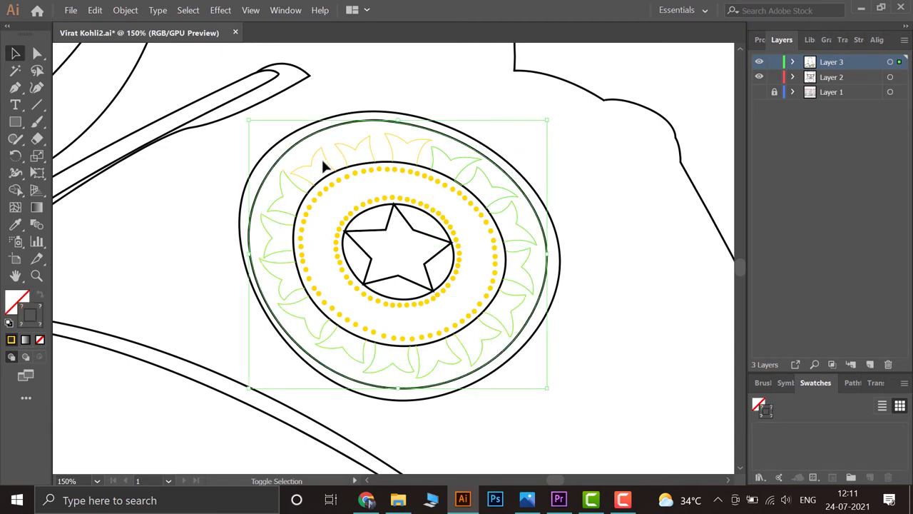
left_click(641, 201)
Zoom out, pan to the hair at the top, and zoom in with the Pen tool active
key("ctrl+minus")
key("ctrl+minus")
key("ctrl+minus")
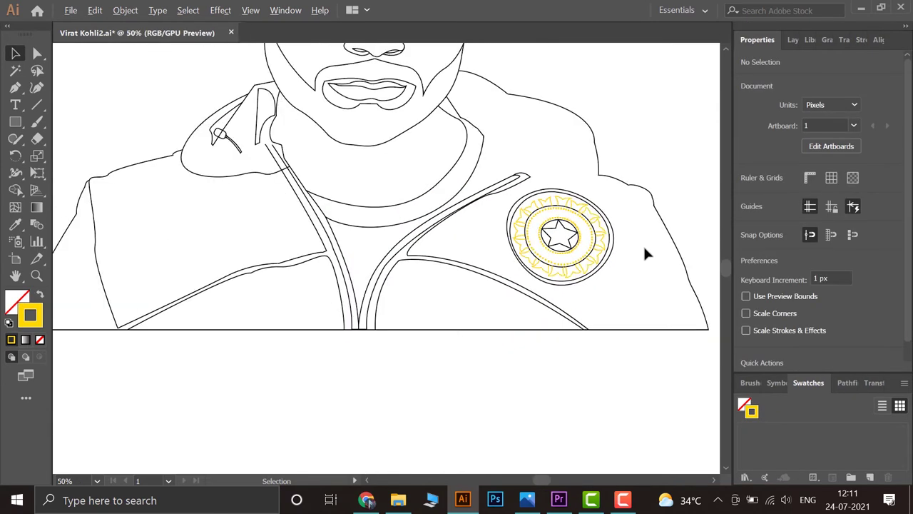
left_click_drag(643, 244, 547, 354)
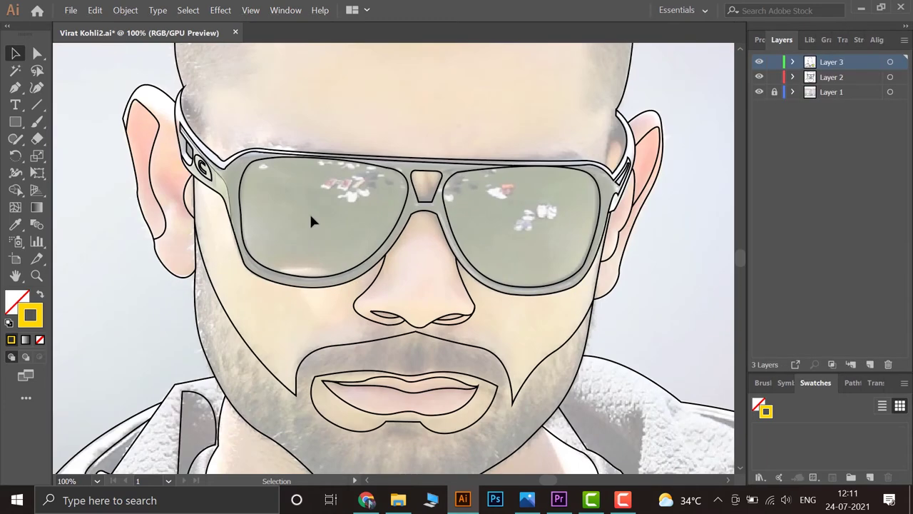
scroll(309, 212, "down", 1)
left_click_drag(309, 212, 282, 317)
key("p")
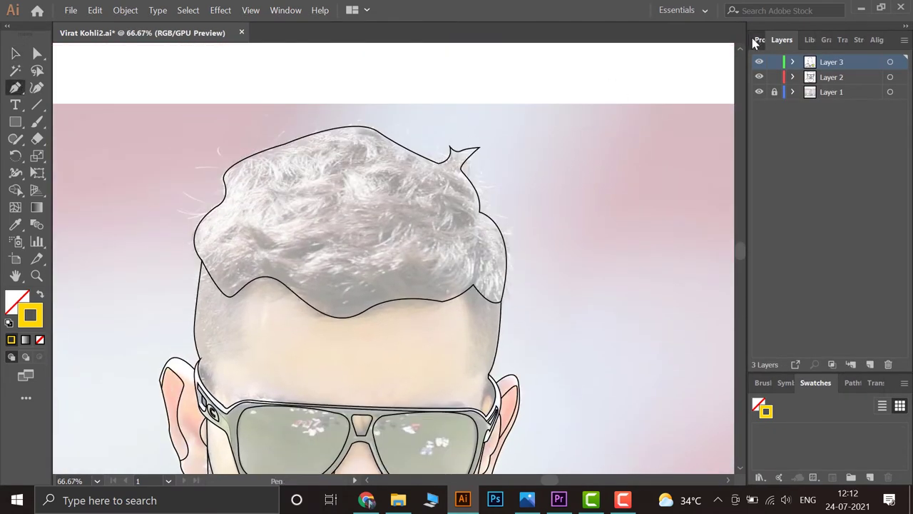
left_click(758, 39)
key("ctrl+plus")
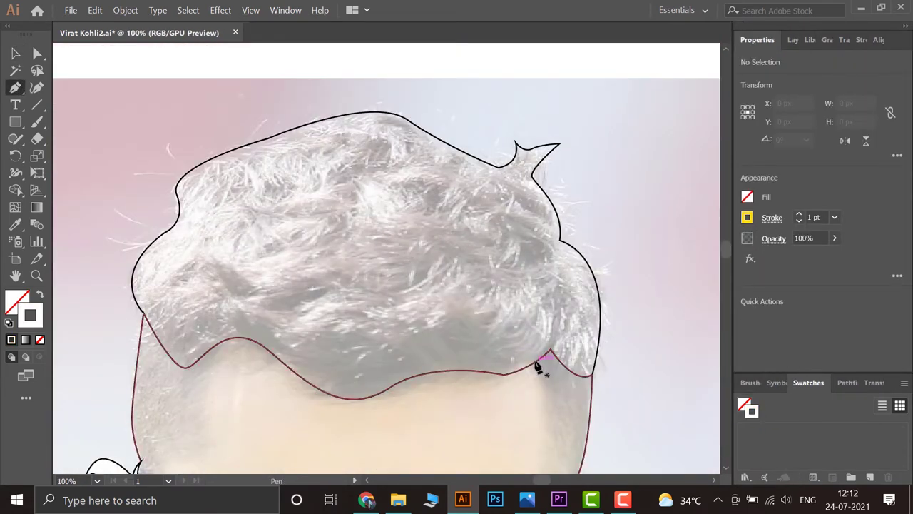
scroll(538, 367, "down", 5)
Draw the last curved points of the chest swoosh and select the finished outline
scroll(236, 328, "up", 5)
left_click_drag(177, 340, 344, 306)
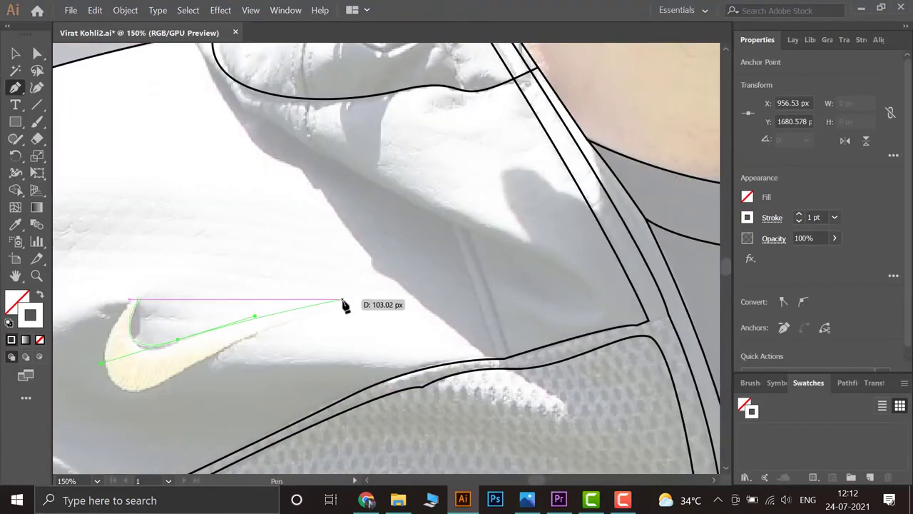
left_click_drag(182, 395, 328, 322)
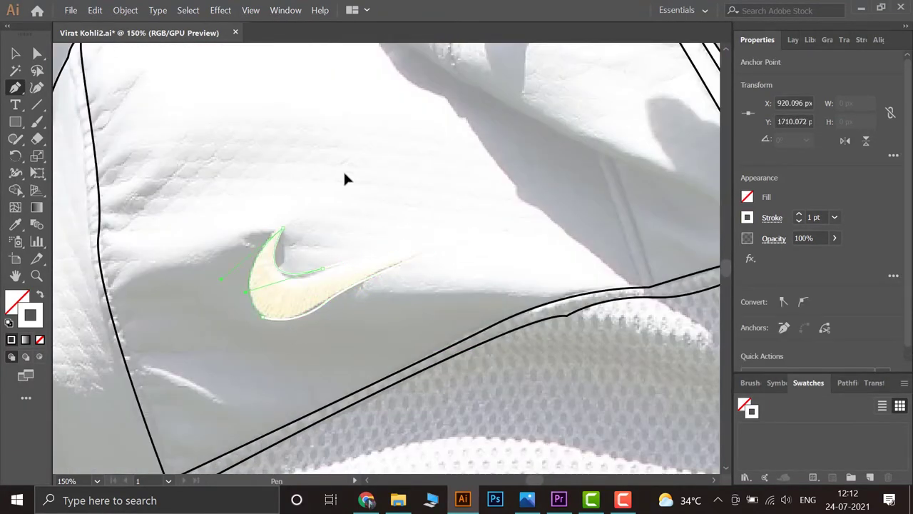
key("v")
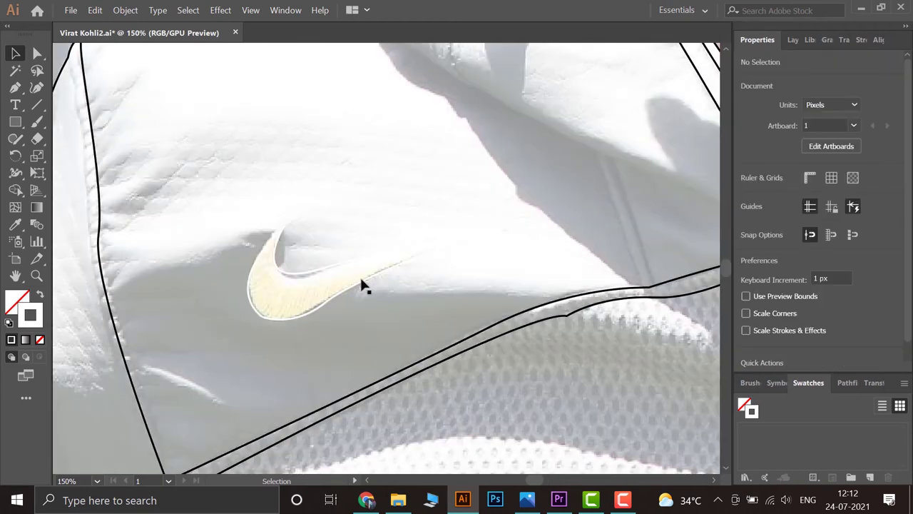
left_click(363, 286)
left_click(747, 217, "shift")
left_click(793, 39)
With Direct Selection, nudge the swoosh's bottom-left anchor slightly right, then deselect
key("ctrl+y")
key("ctrl+y")
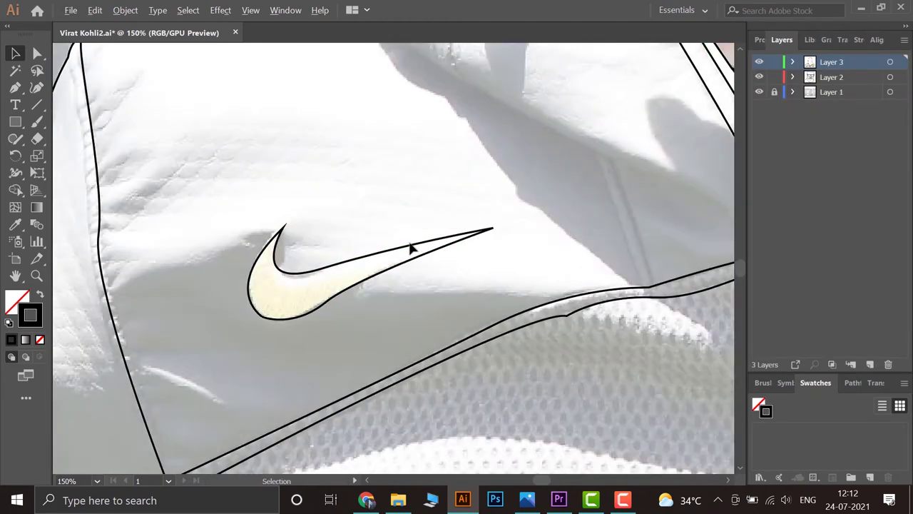
scroll(314, 307, "up", 4)
key("a")
left_click_drag(102, 319, 113, 321)
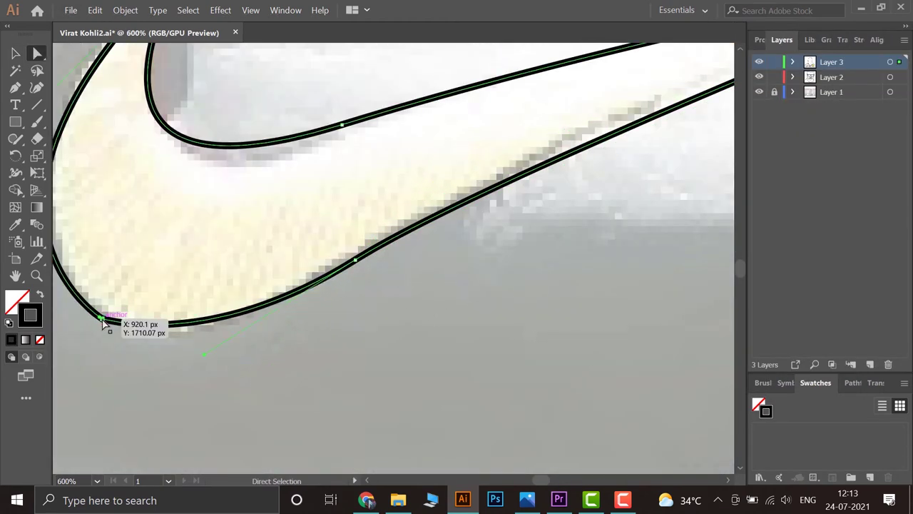
left_click(159, 366)
scroll(158, 365, "down", 8)
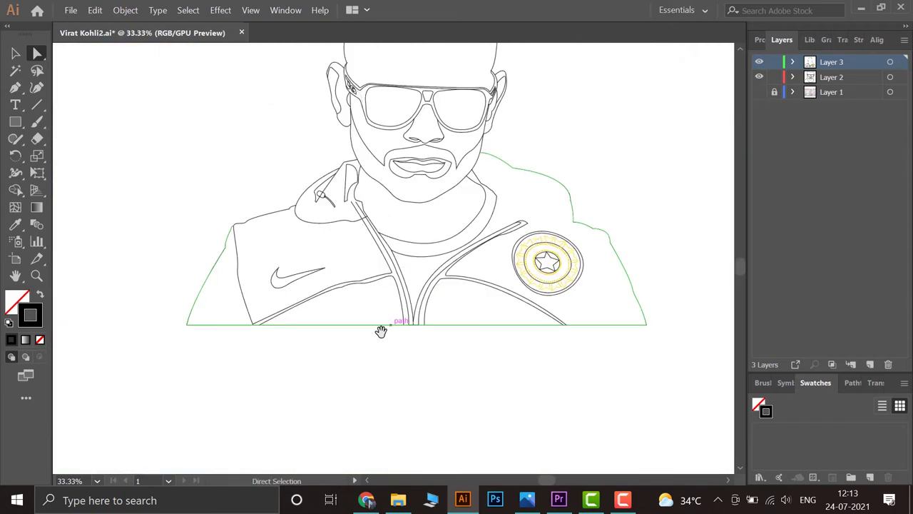
Hide the reference photo and start a new Pen path beside the emblem
left_click(759, 92)
scroll(506, 159, "up", 2)
scroll(534, 397, "up", 4)
key("p")
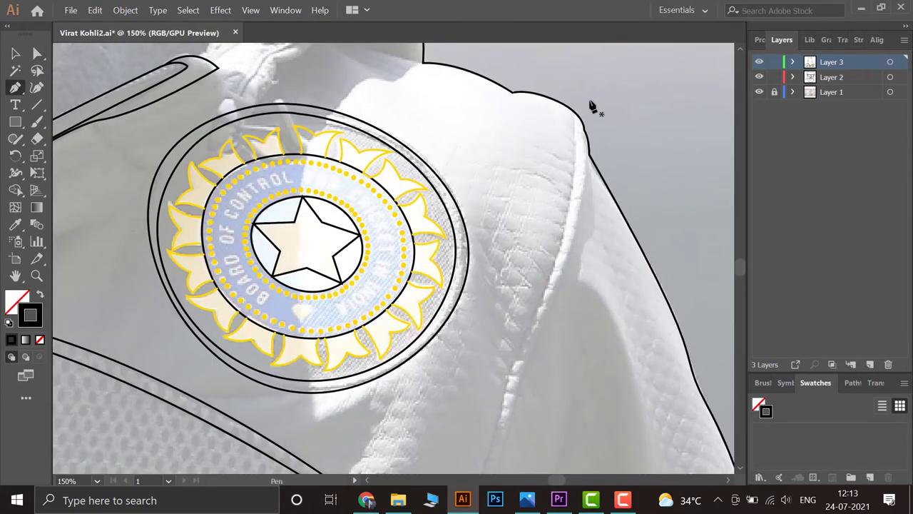
left_click(592, 106)
Trace the seam down the jacket's right side to the bottom edge, then end the path
scroll(492, 232, "down", 2)
scroll(410, 426, "down", 1)
scroll(391, 418, "down", 5)
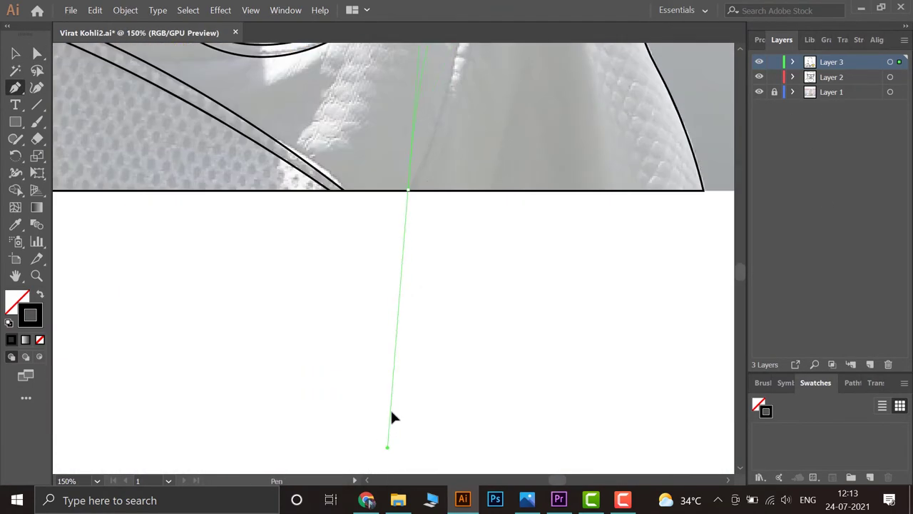
scroll(387, 264, "down", 2)
scroll(424, 246, "up", 3)
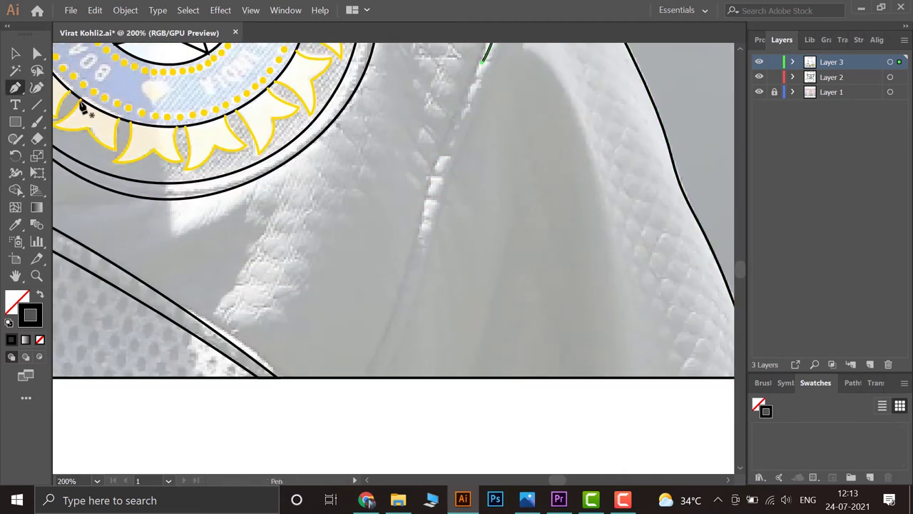
scroll(392, 326, "up", 3)
left_click(371, 355)
scroll(375, 349, "down", 1)
scroll(385, 378, "down", 2)
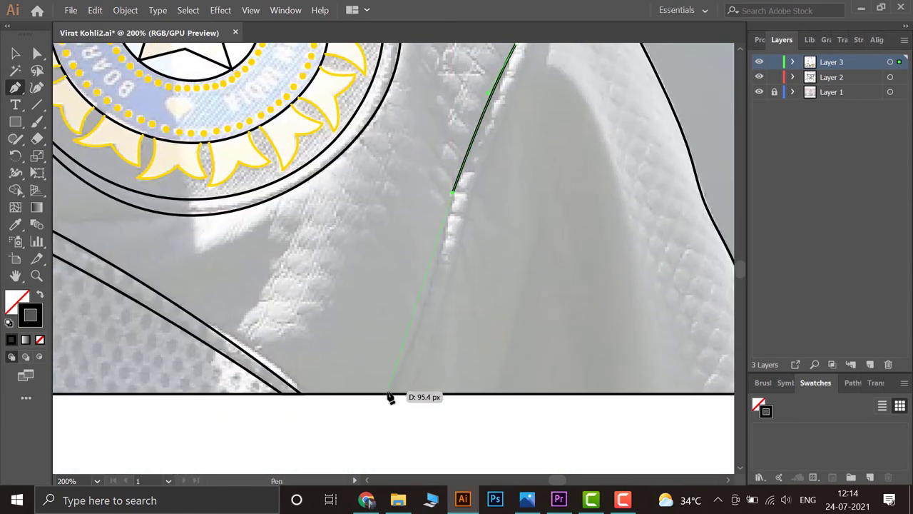
scroll(534, 298, "up", 3)
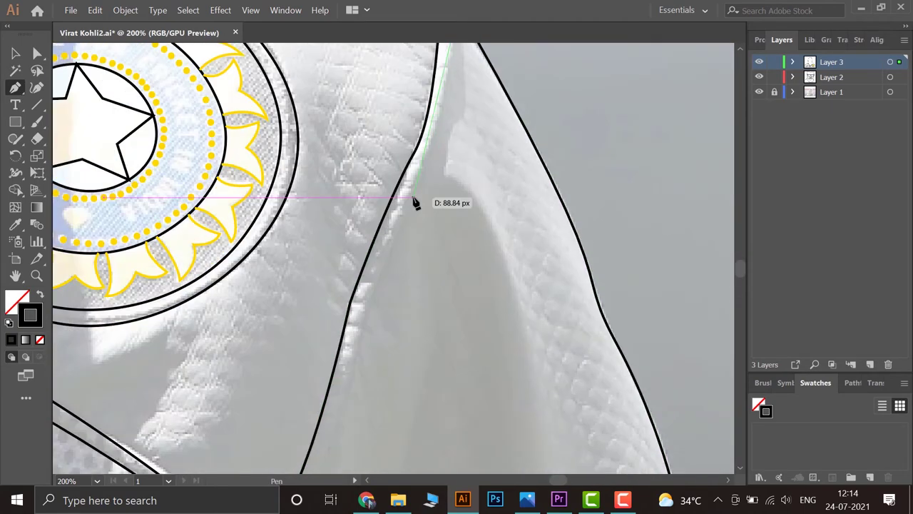
scroll(358, 366, "down", 5)
key("v")
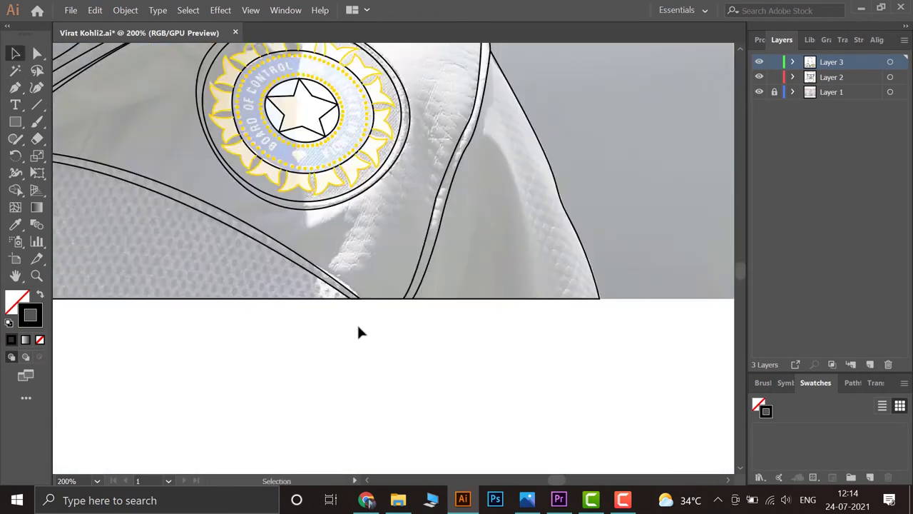
scroll(357, 323, "down", 5)
Give the emblem's central star a yellow fill via the Color Picker
scroll(387, 374, "up", 3)
left_click(761, 40)
double_click(18, 306)
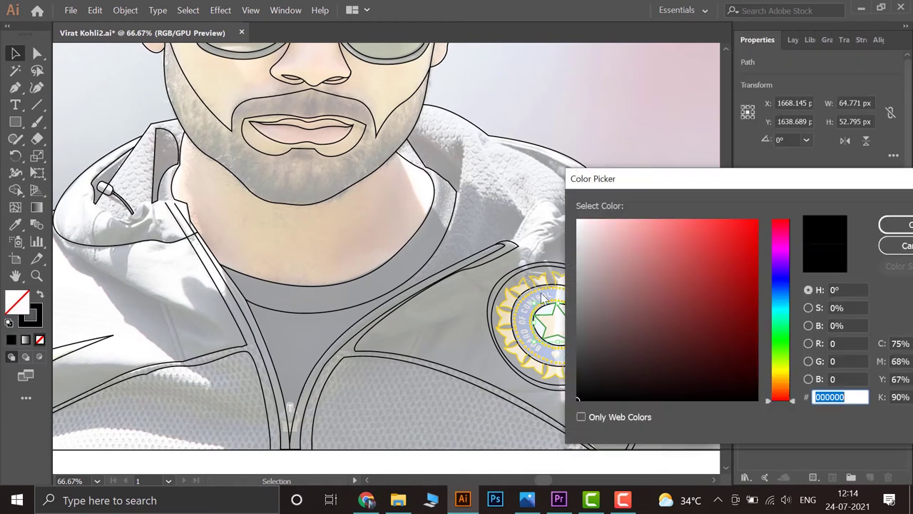
left_click(788, 372)
left_click(723, 271)
left_click(895, 225)
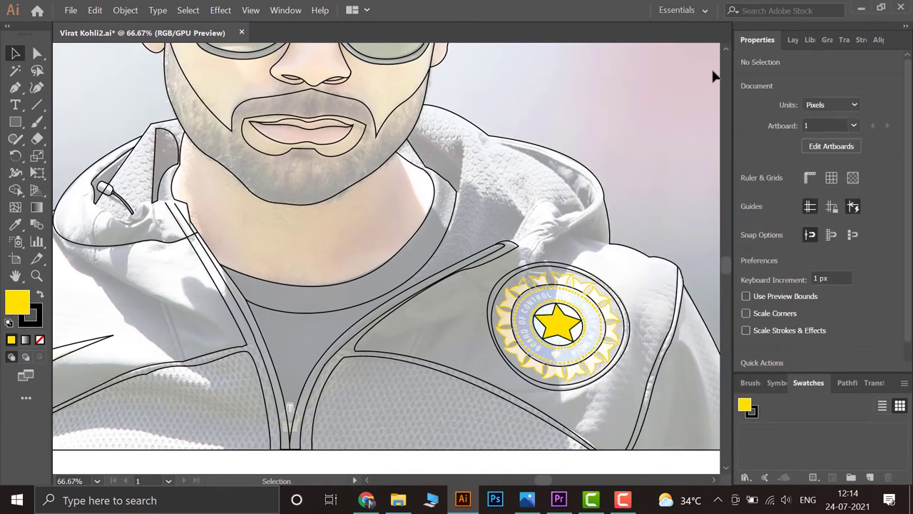
Hide the reference photo, expand Layer 3 and select a range of emblem paths
left_click(782, 39)
left_click(759, 92)
scroll(564, 318, "up", 3, "alt")
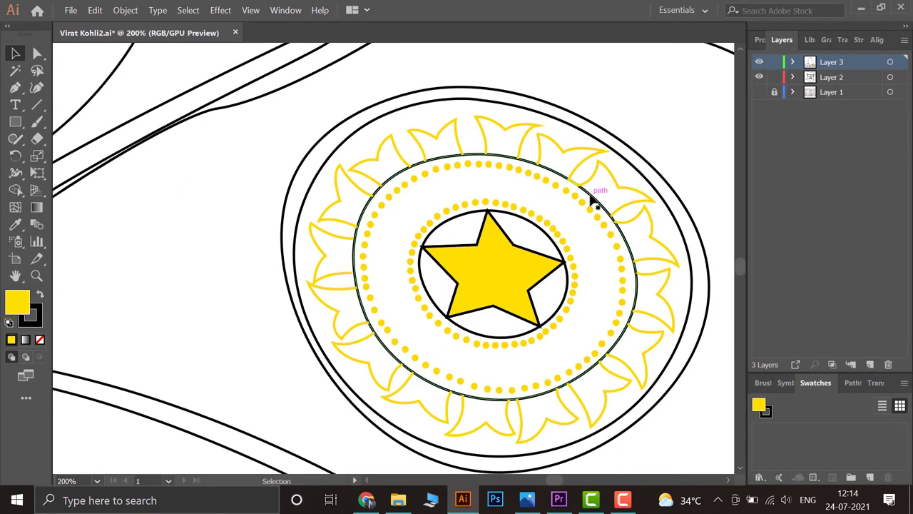
left_click(792, 61)
scroll(856, 268, "down", 3)
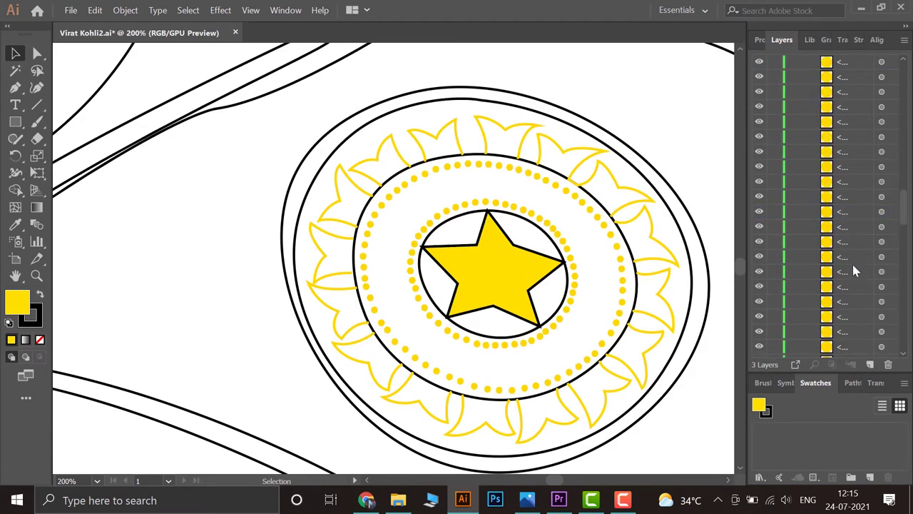
scroll(854, 271, "down", 3)
scroll(849, 235, "down", 2)
left_click(835, 168, "shift")
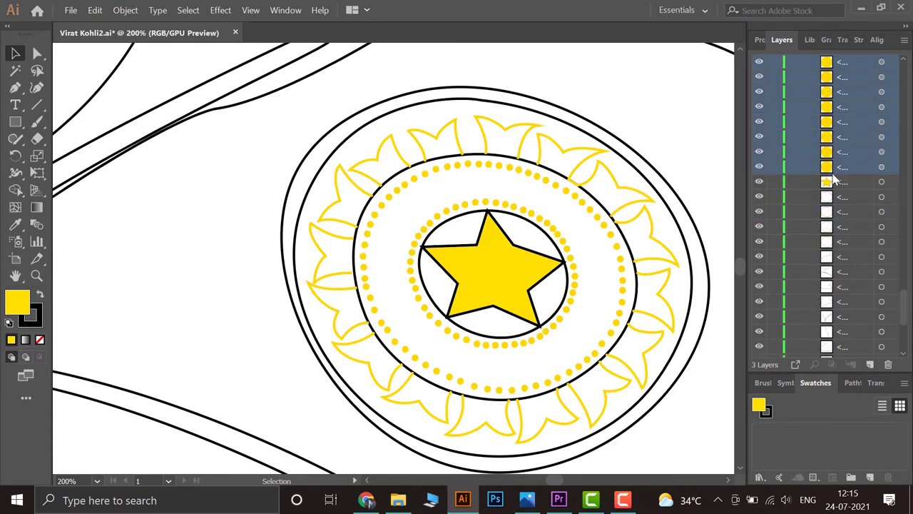
Review and select paths in Layer 3, then fit the whole artboard in view
right_click(592, 228)
left_click(670, 352)
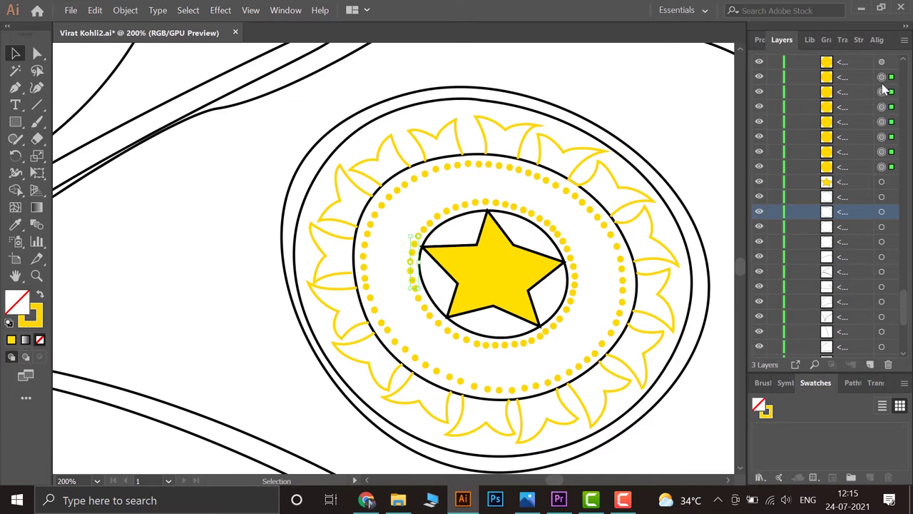
scroll(885, 100, "up", 3)
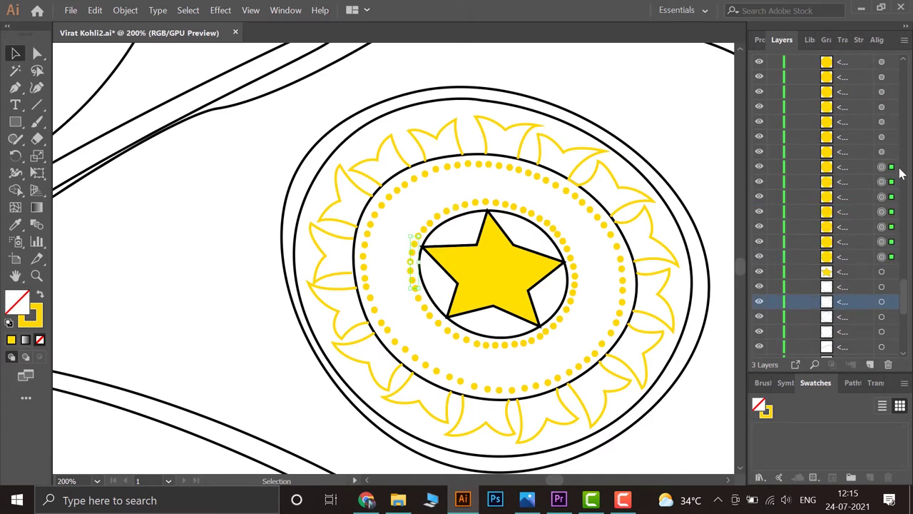
left_click(885, 271)
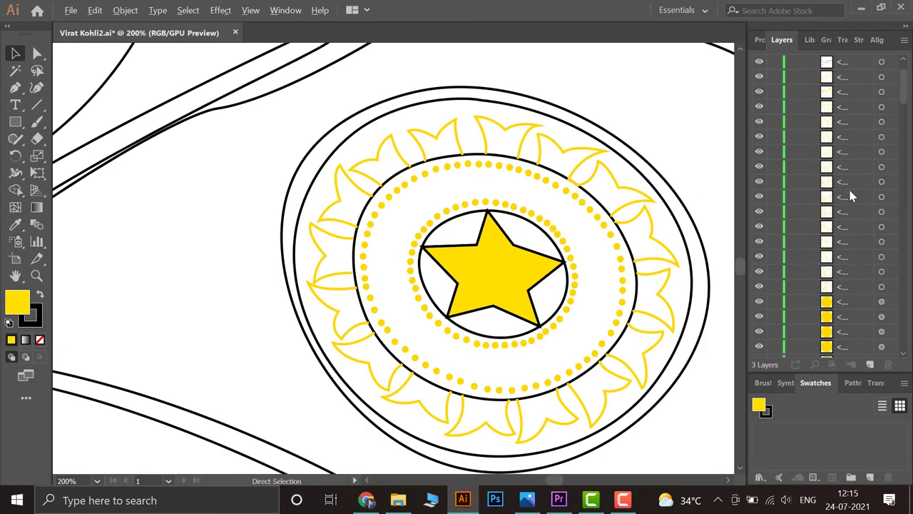
left_click(860, 274, "shift")
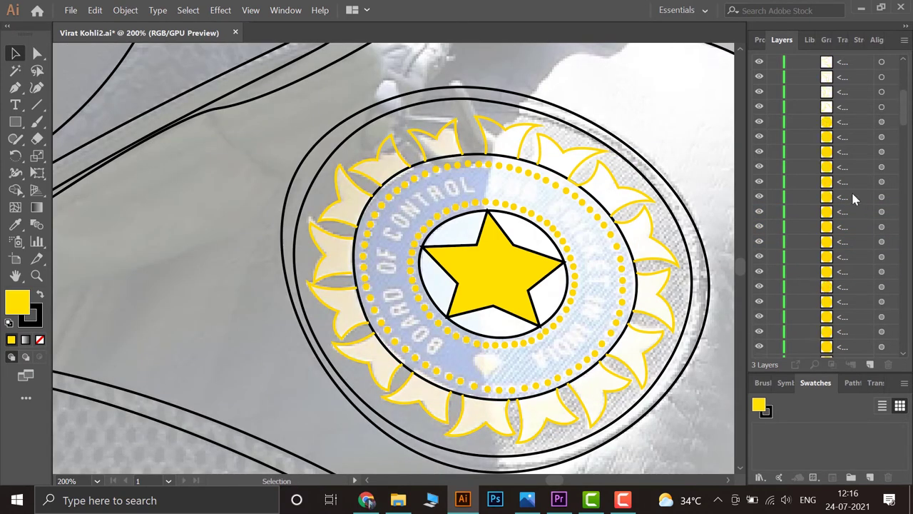
key("ctrl+0")
On a new layer, trace an unfilled curved shadow shape along the hood's fold
left_click(792, 62)
scroll(492, 291, "up", 2)
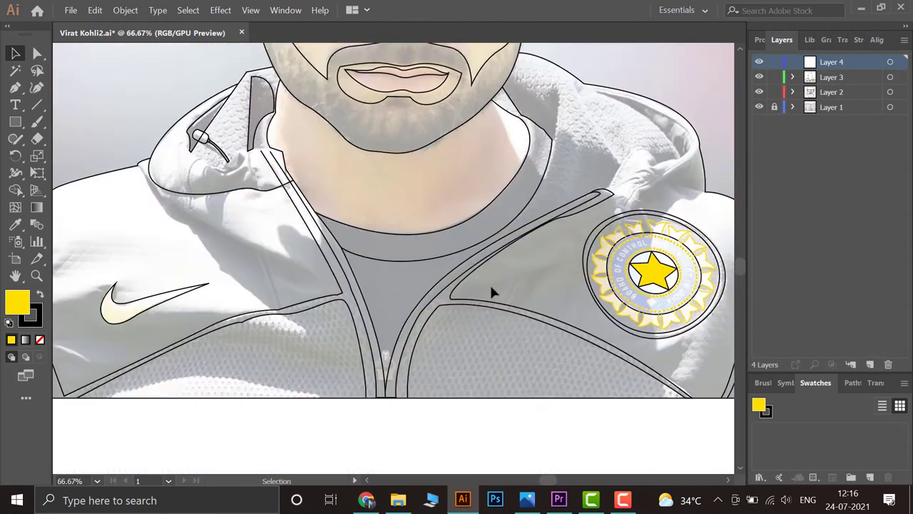
key("ctrl+plus")
key("ctrl+plus")
key("p")
scroll(396, 350, "down", 2)
left_click(177, 213)
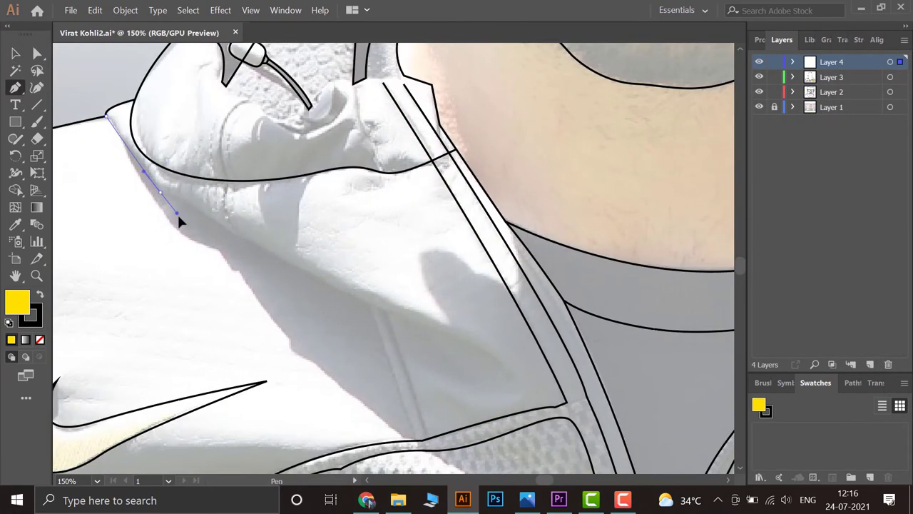
mouse_move(468, 359)
left_mouse_down()
mouse_move(494, 363)
mouse_move(500, 393)
left_mouse_up()
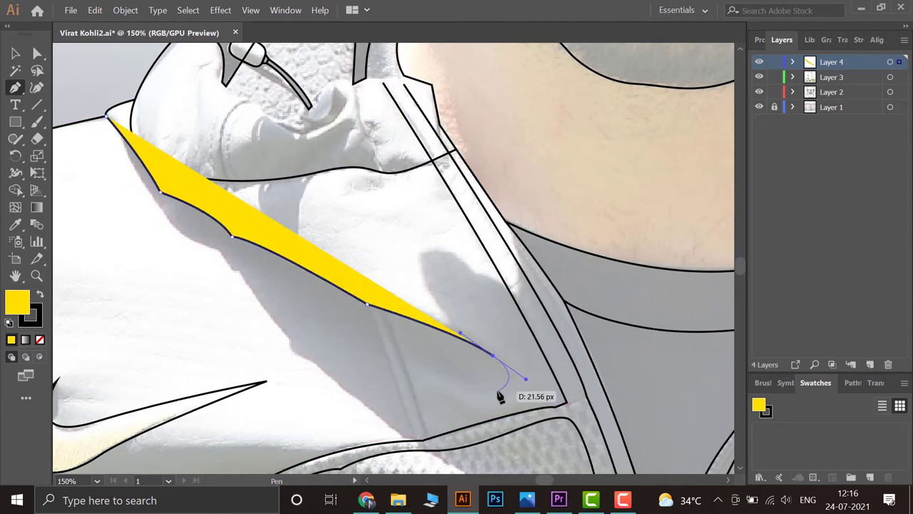
left_click(536, 408)
key("Escape")
key("slash")
Draw a straight fold line on the hood down to the seam below
scroll(401, 264, "down", 2)
scroll(401, 264, "left", 1)
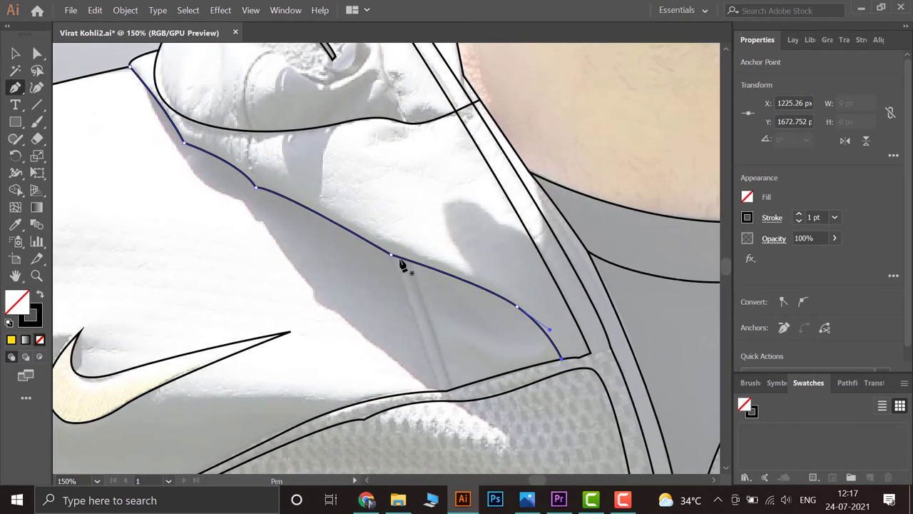
left_click(326, 228, "ctrl")
left_click(411, 260)
left_click(448, 389)
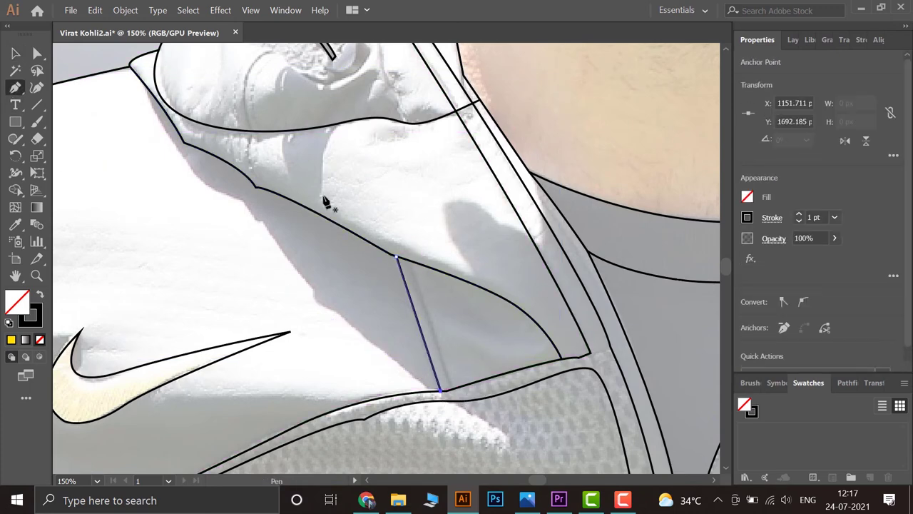
Trace a curved path following the hood's inner rim
key("ctrl+0")
scroll(261, 371, "up", 4)
scroll(304, 368, "up", 2)
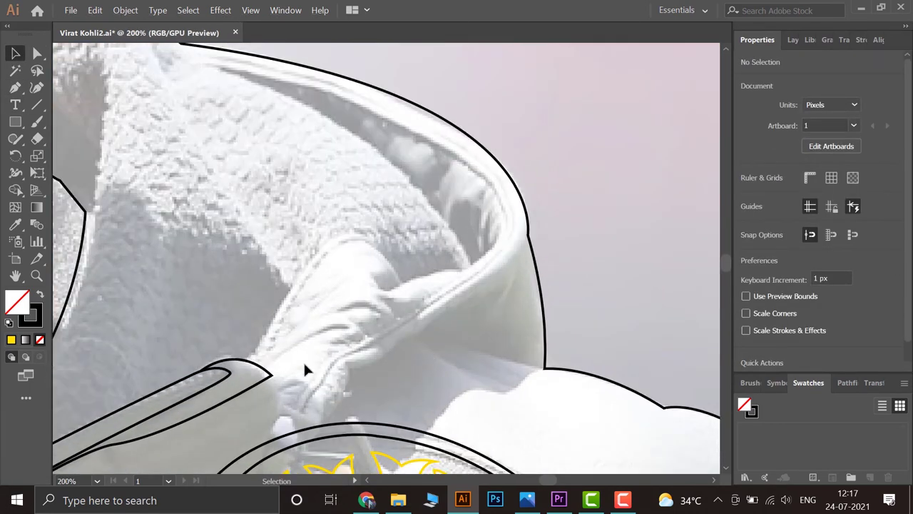
left_click(222, 65)
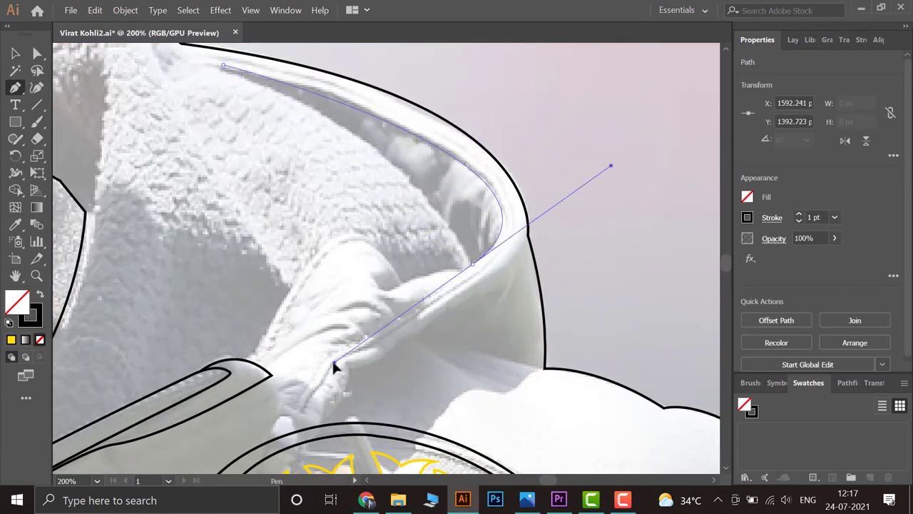
left_click_drag(333, 364, 322, 368)
left_click(472, 264)
Zoom out to review the whole traced portrait with the Selection tool active
scroll(214, 142, "up", 5)
scroll(143, 171, "up", 2)
scroll(137, 168, "left", 4)
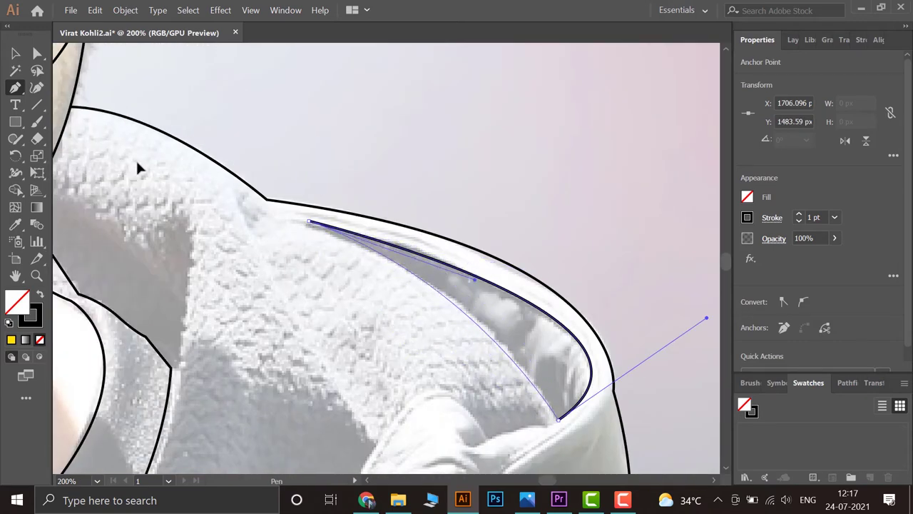
scroll(214, 174, "down", 3)
scroll(483, 275, "down", 2)
scroll(521, 295, "down", 2)
scroll(428, 296, "down", 1)
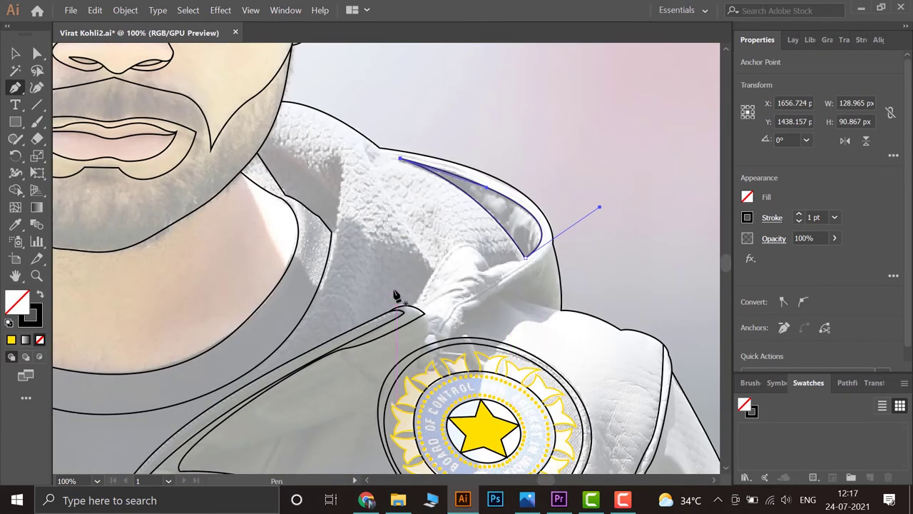
key("ctrl+minus")
key("ctrl+minus")
key("v")
left_click(793, 39)
Turn Layer 1's reference photo visibility back on
left_click(759, 106)
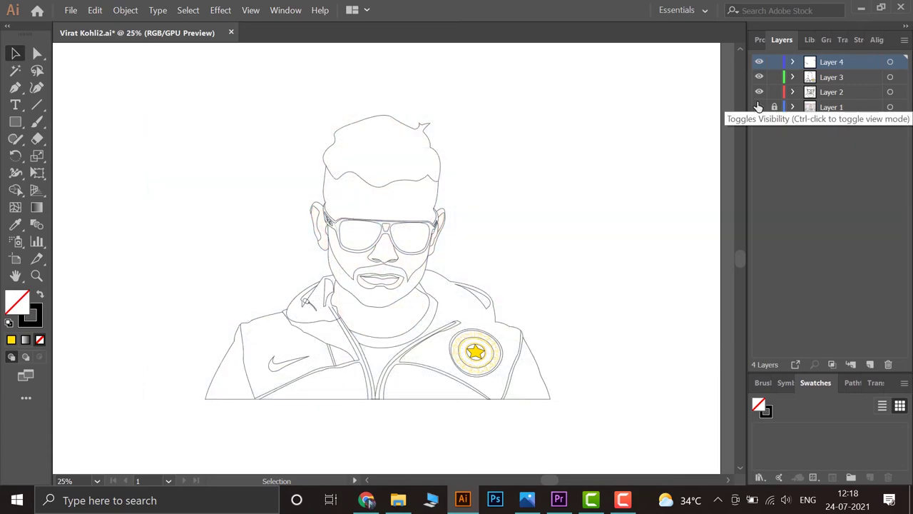
scroll(473, 249, "up", 5)
scroll(78, 159, "down", 4)
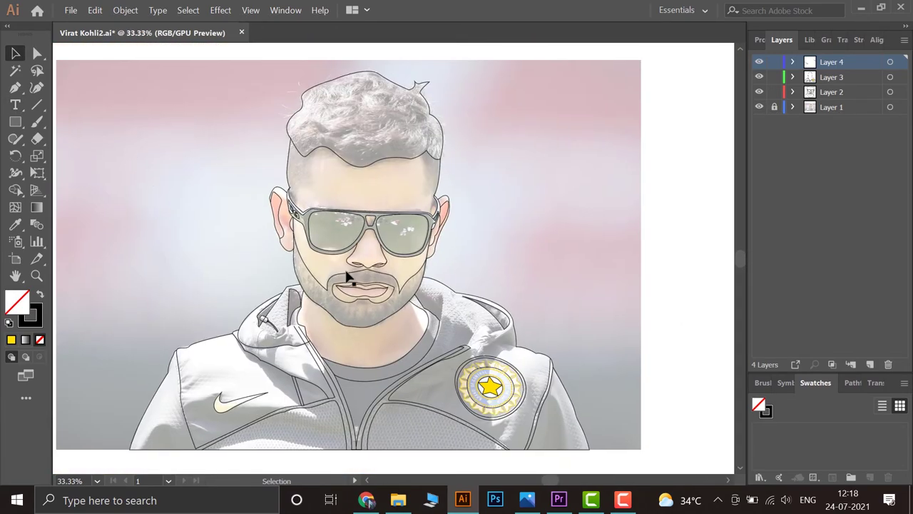
Select all traced paths with the Shape Builder tool active, scanning across the artwork
key("ctrl+a")
left_click(15, 189)
scroll(441, 302, "up", 5)
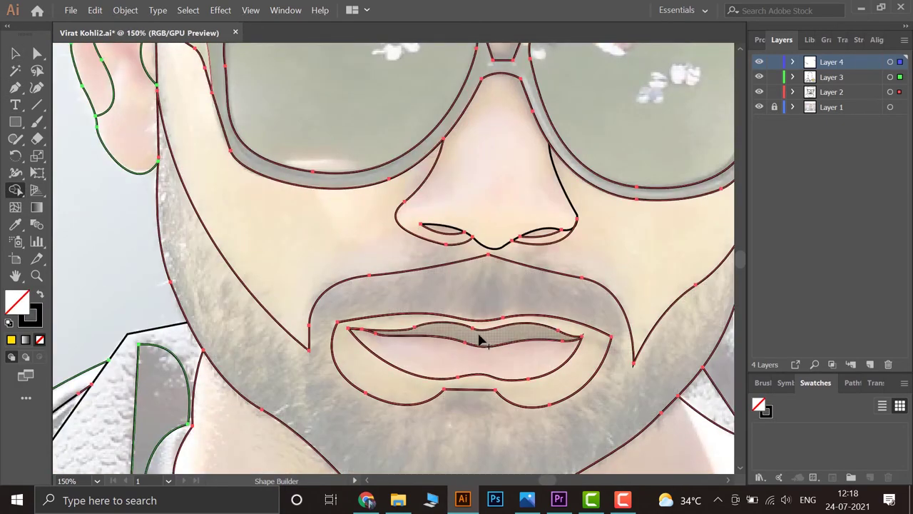
scroll(350, 256, "down", 1)
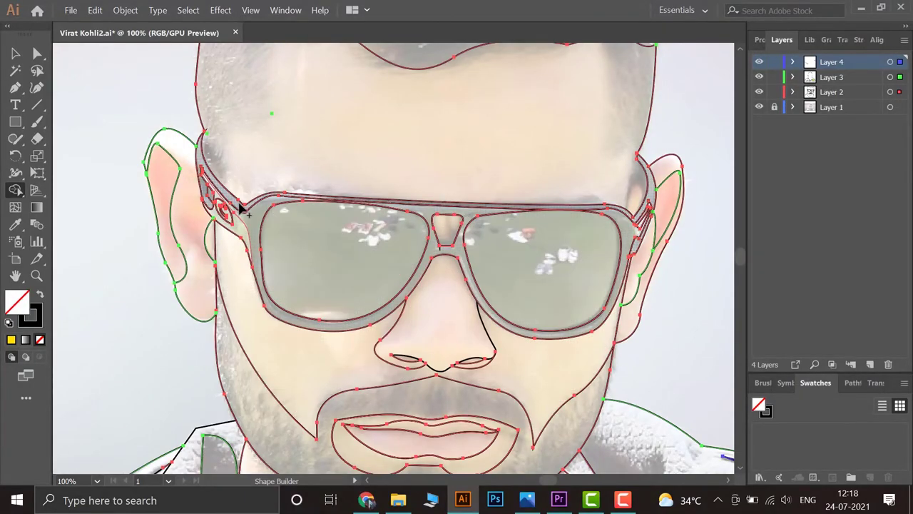
scroll(433, 107, "right", 3)
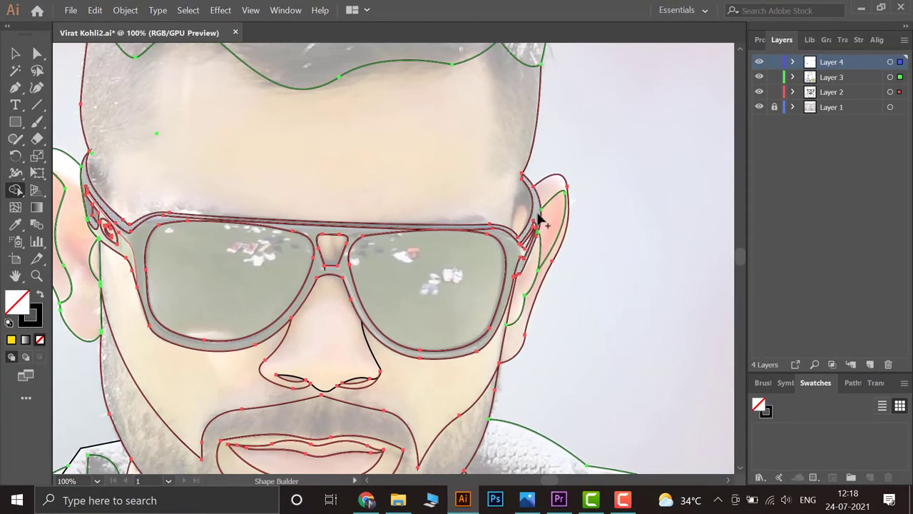
scroll(542, 222, "down", 1)
scroll(449, 378, "down", 5)
scroll(444, 392, "down", 3)
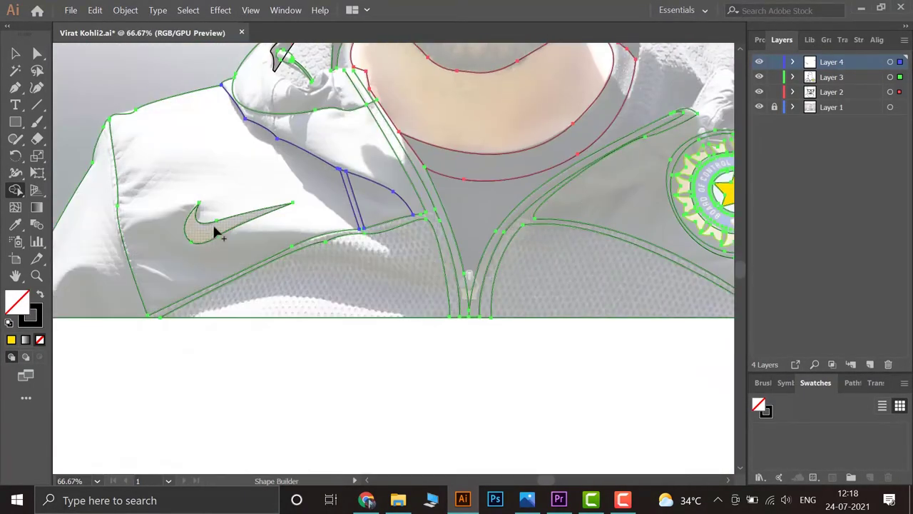
scroll(513, 193, "up", 2)
scroll(403, 230, "up", 1)
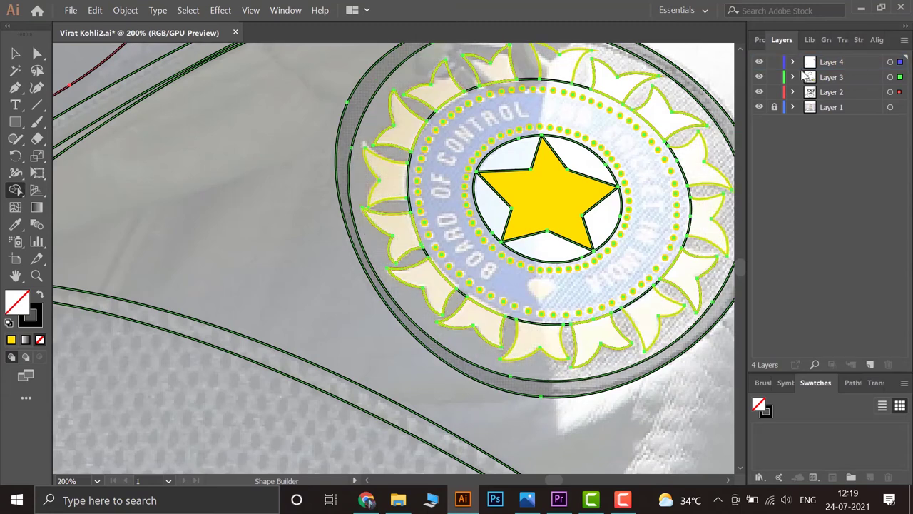
Fill the badge petals yellow and hide the reference photo to check colours
key("v")
left_click(449, 75)
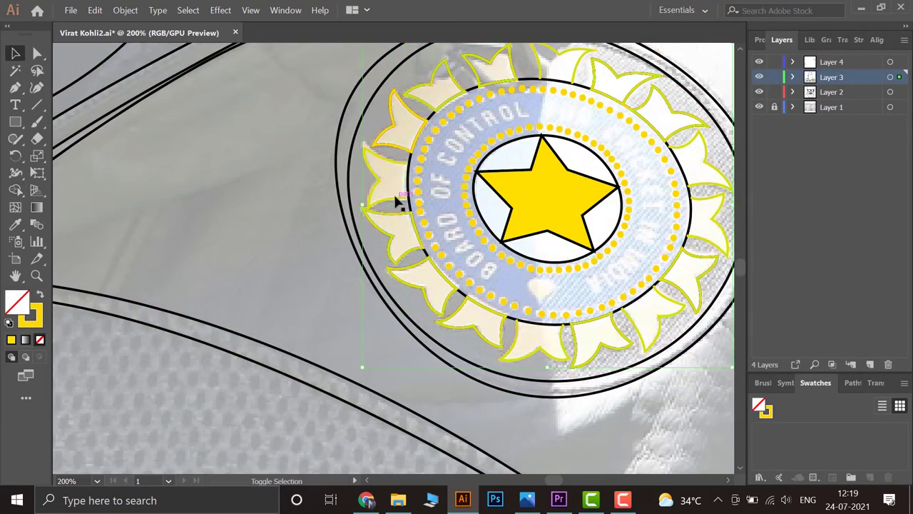
left_click(760, 40)
left_click(750, 200)
left_click(597, 247)
key("ctrl+minus")
key("ctrl+minus")
key("ctrl+minus")
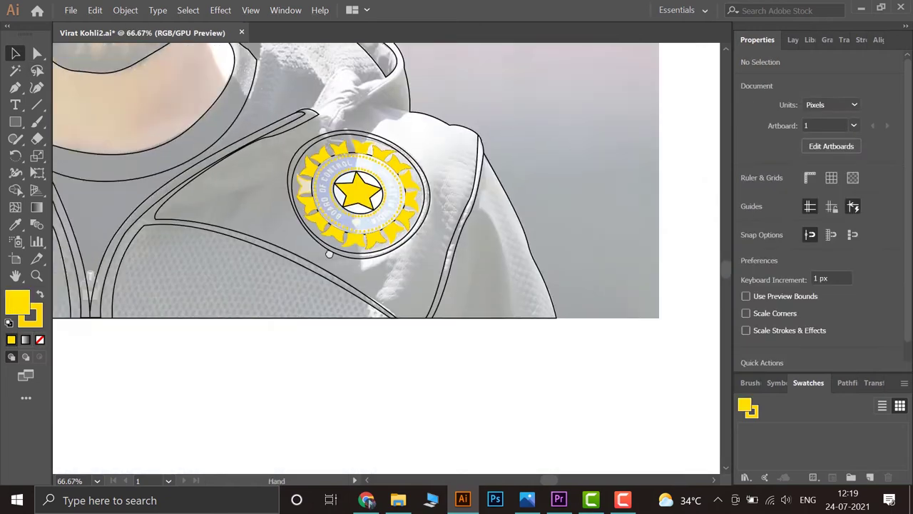
left_click(782, 40)
left_click(759, 107)
scroll(640, 240, "up", 5)
Snap the loose petal's edge anchor onto the ring and fill the inner ring blue
key("a")
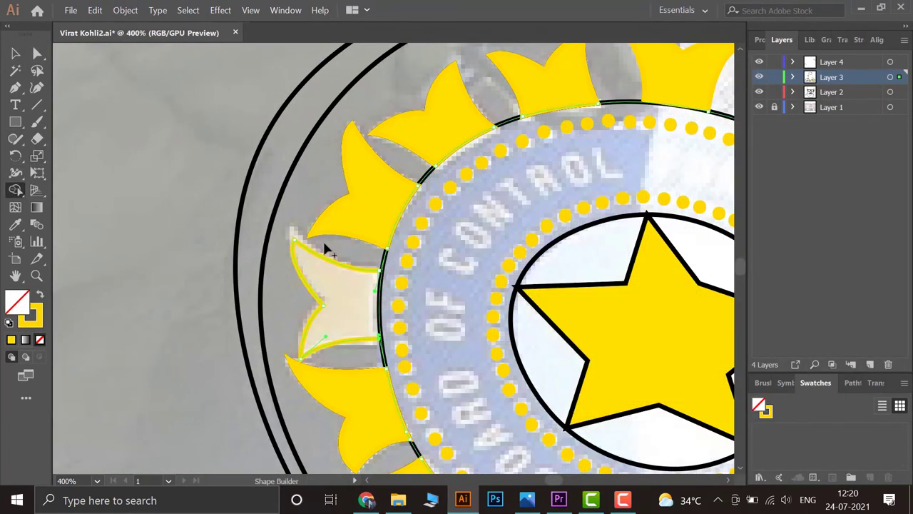
scroll(380, 332, "up", 6)
left_click(284, 355)
left_click_drag(200, 137, 53, 84)
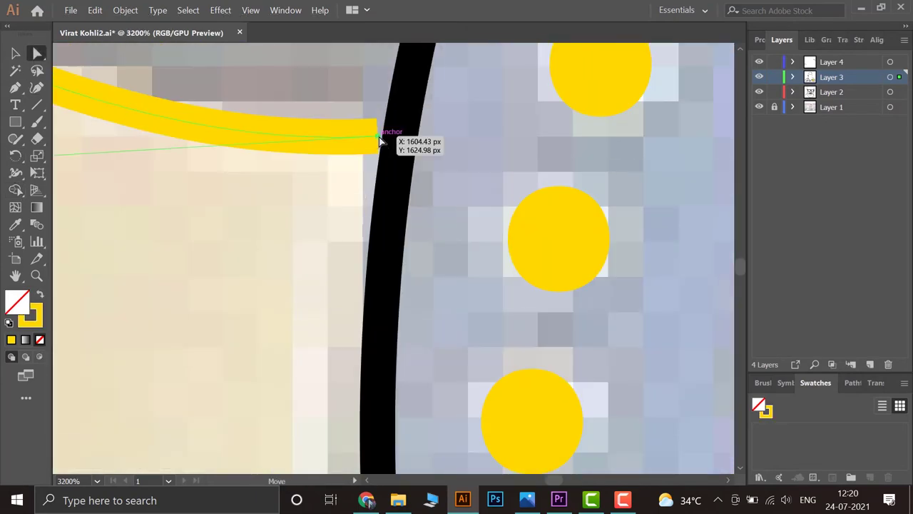
scroll(356, 311, "down", 4)
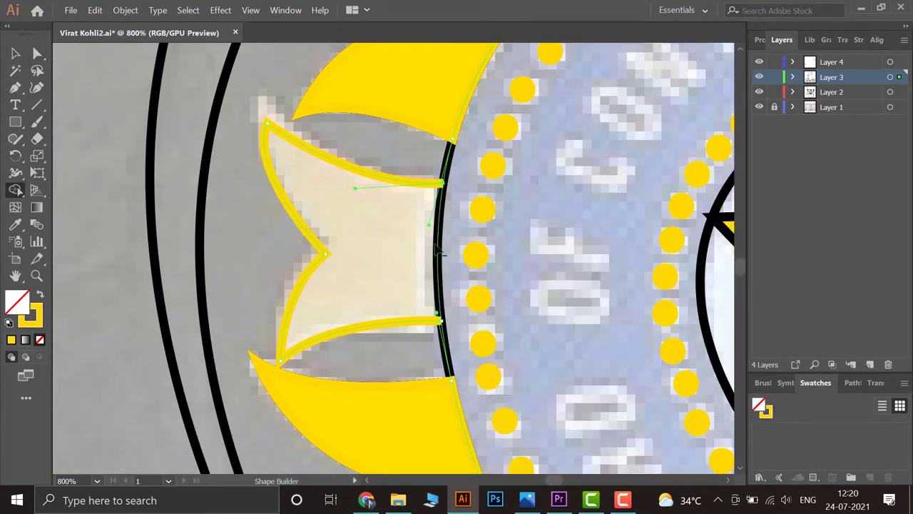
scroll(440, 249, "up", 4)
scroll(268, 236, "down", 4)
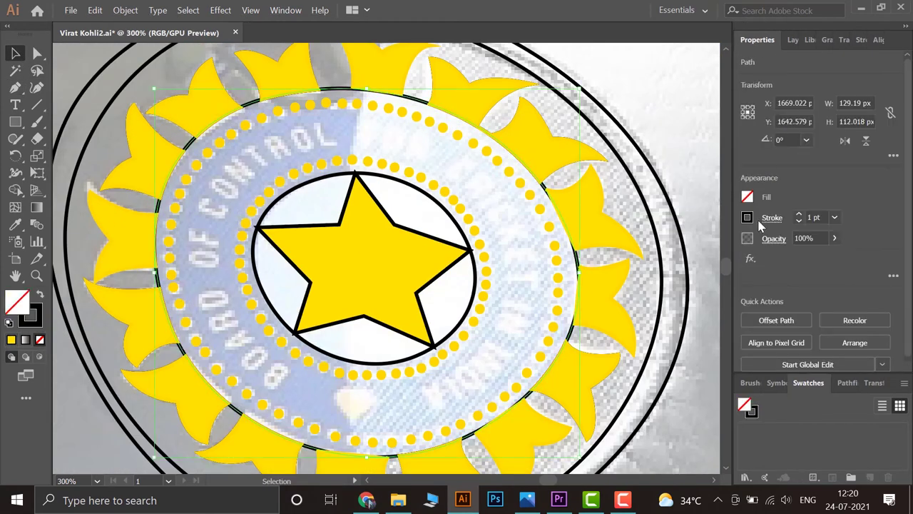
left_click(747, 197, "shift")
left_click(681, 350)
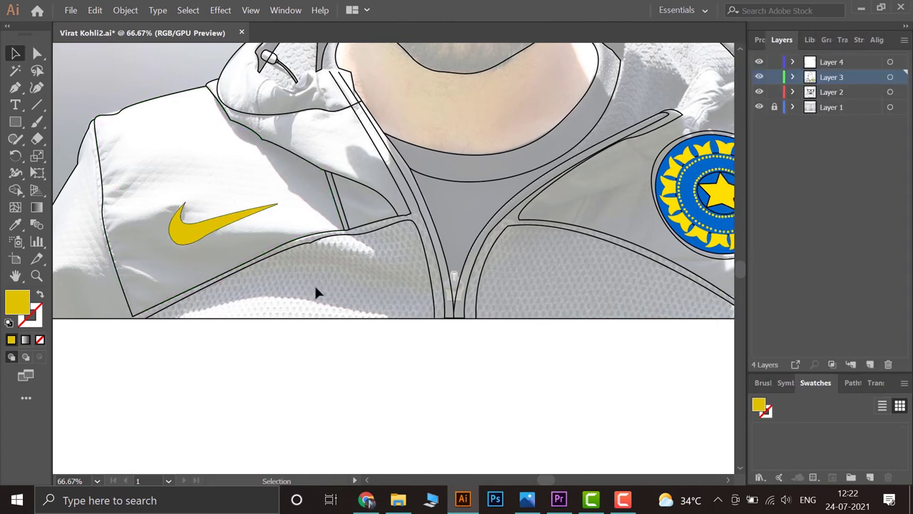
Build the jacket regions with Shape Builder and fill the lower left panel grey
left_click(339, 194, "shift")
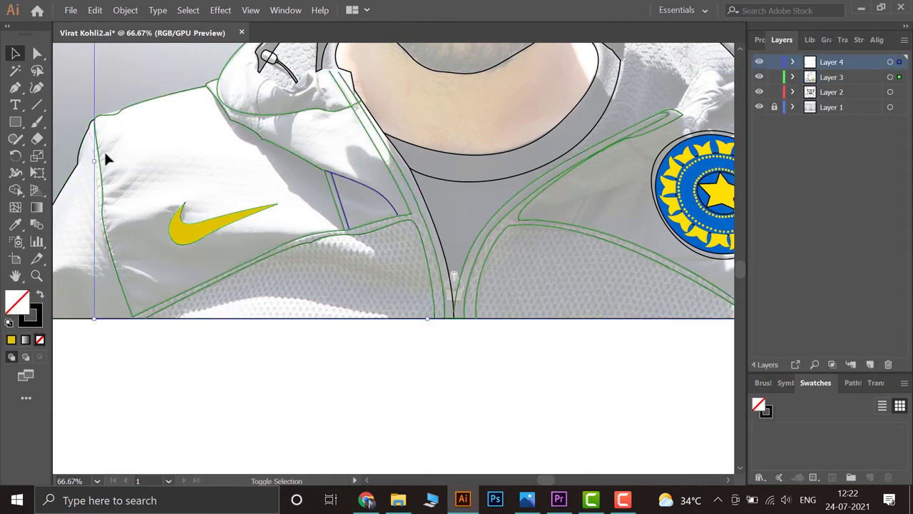
left_click(14, 191)
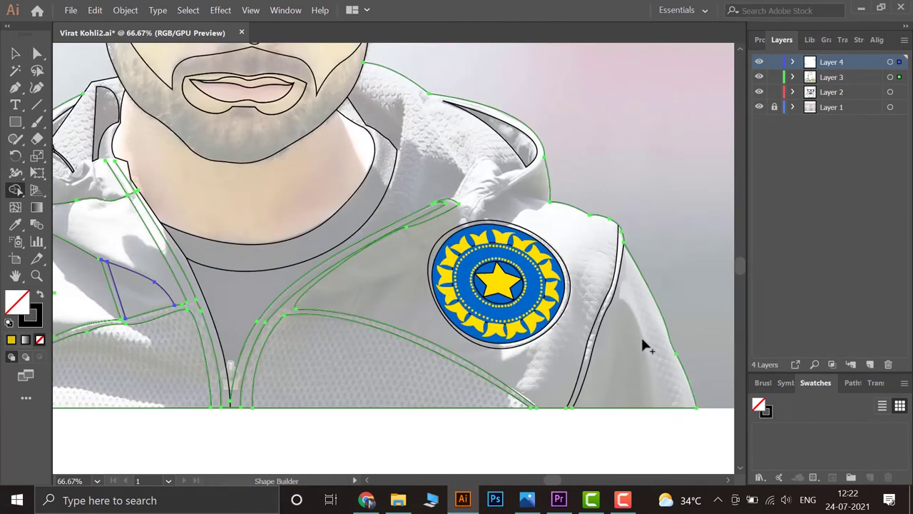
scroll(457, 264, "left", 5)
left_click(357, 356)
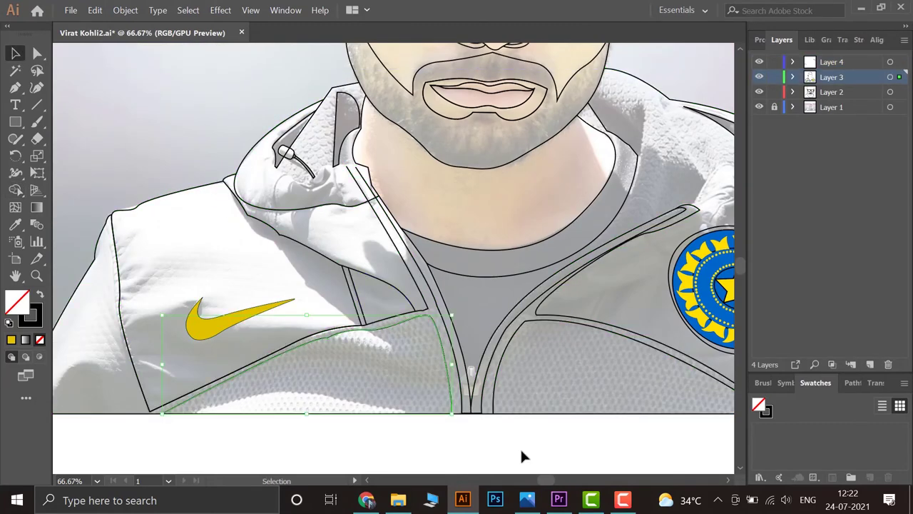
left_click(758, 40)
left_click(747, 197)
left_click(601, 323)
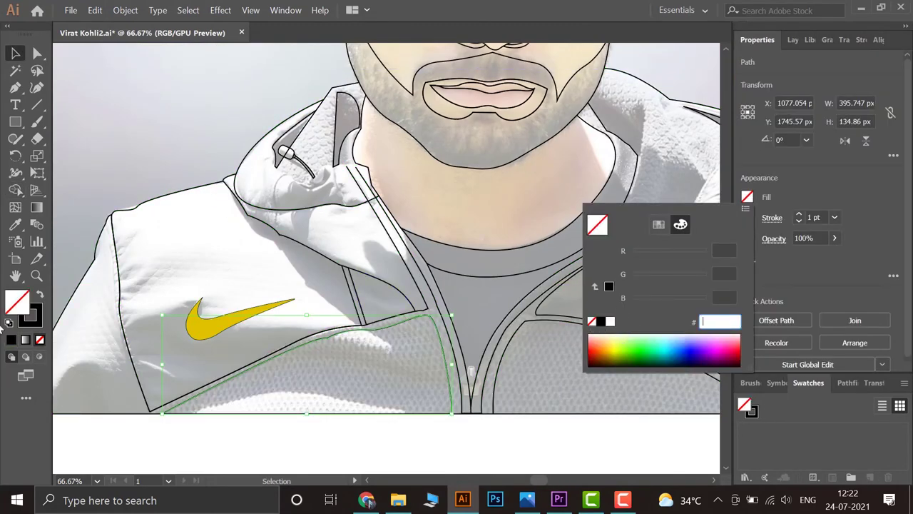
double_click(598, 224)
key("Escape")
left_click(650, 382)
Fill the left shoulder light grey and hide the reference photo
left_click(535, 325)
left_click(747, 197)
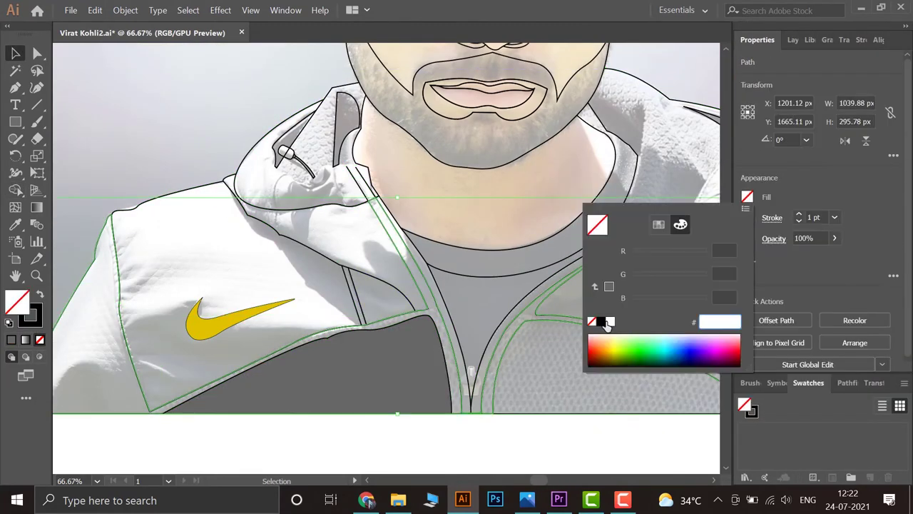
double_click(593, 320)
left_click(897, 219)
left_click(793, 39)
left_click(760, 107)
key("ctrl+minus")
key("ctrl+minus")
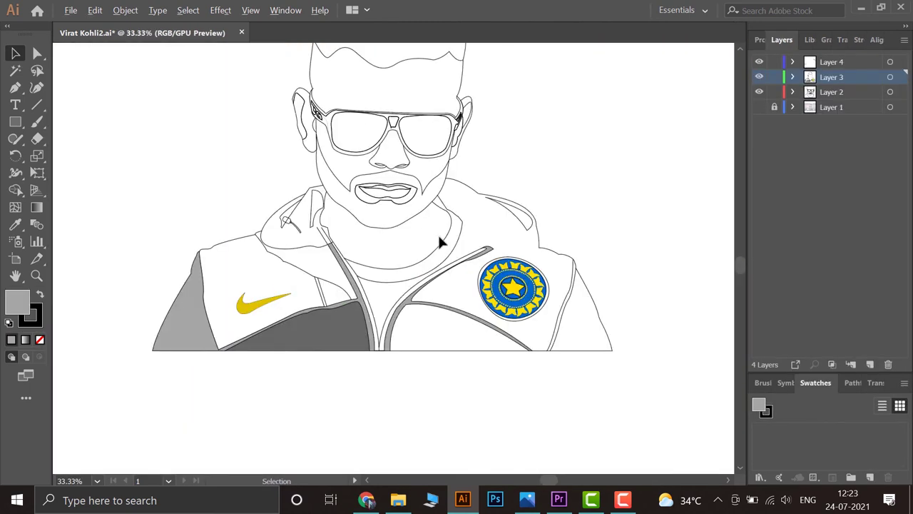
key("ctrl+plus")
Build the lower right jacket panel and fill it dark grey #757575
left_click(398, 383)
key("shift+m")
key("v")
left_click(471, 384)
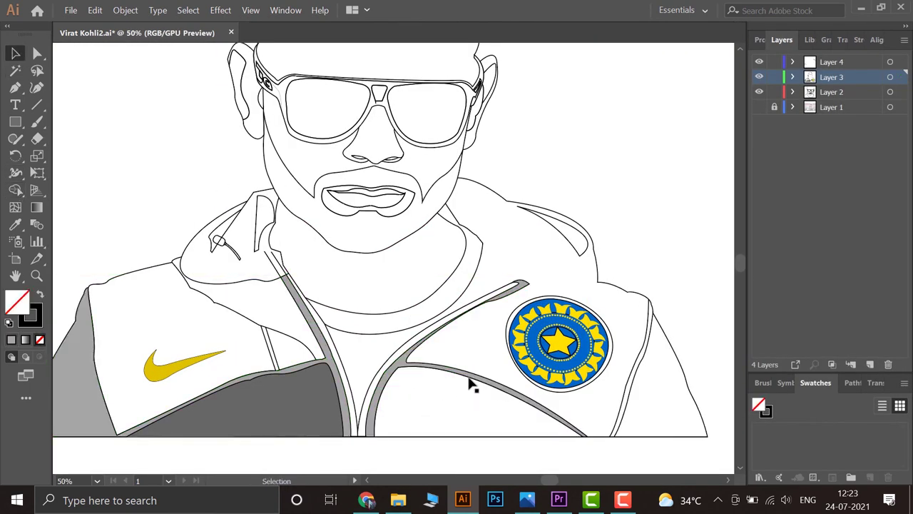
left_click(757, 39)
left_click(747, 197)
double_click(16, 300)
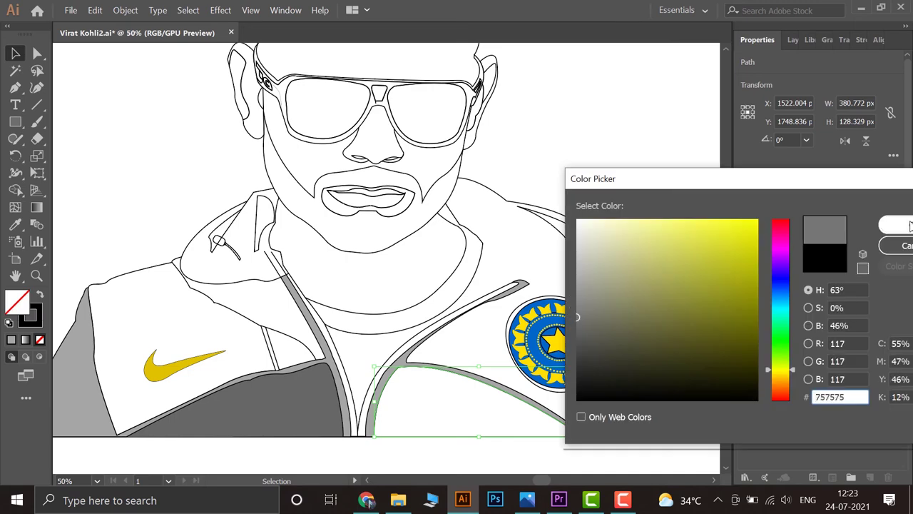
key("Return")
key("ctrl+shift+a")
key("ctrl+minus")
key("ctrl+plus")
key("ctrl+plus")
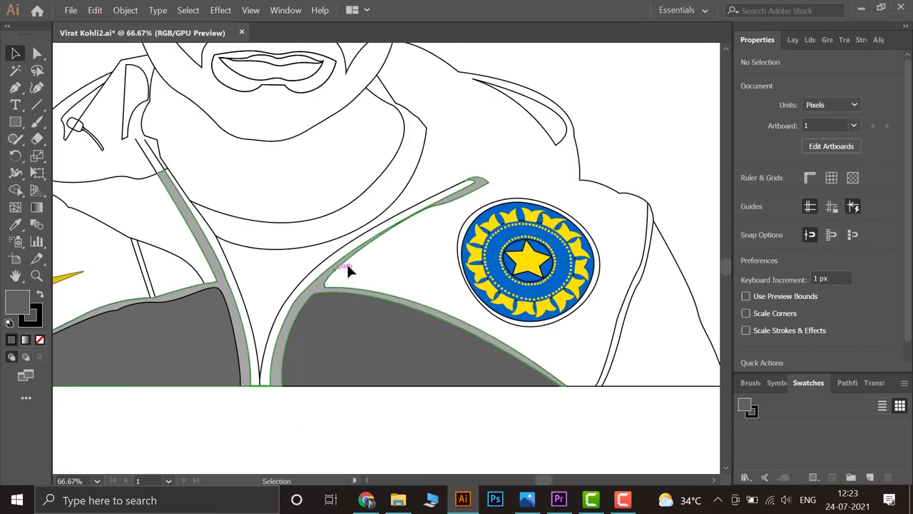
Fill the right shoulder light grey and deselect to review the jacket
left_click(475, 80)
key("ctrl+minus")
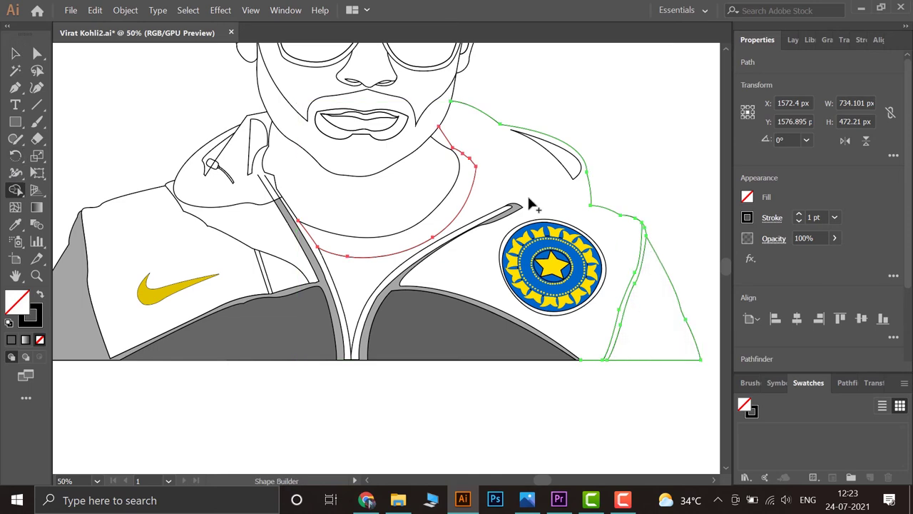
left_click(747, 247, "shift")
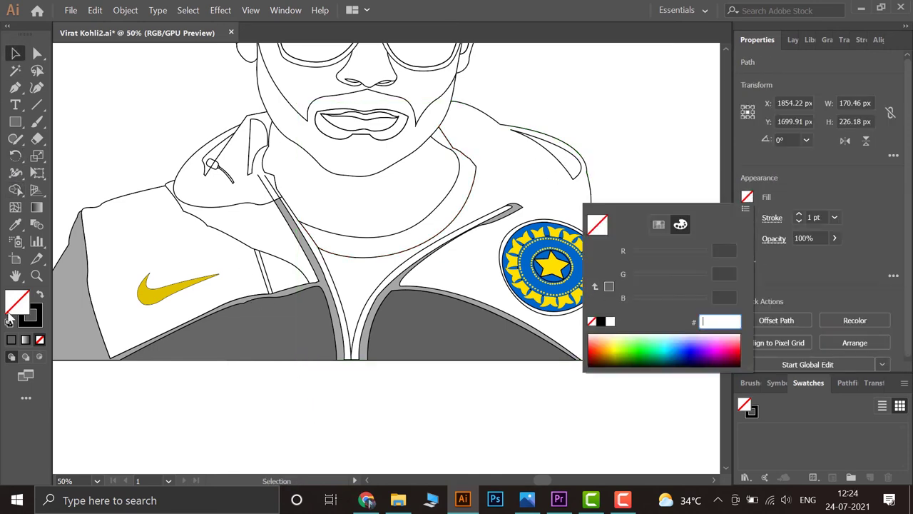
double_click(598, 321)
key("Return")
key("v")
left_click(618, 374)
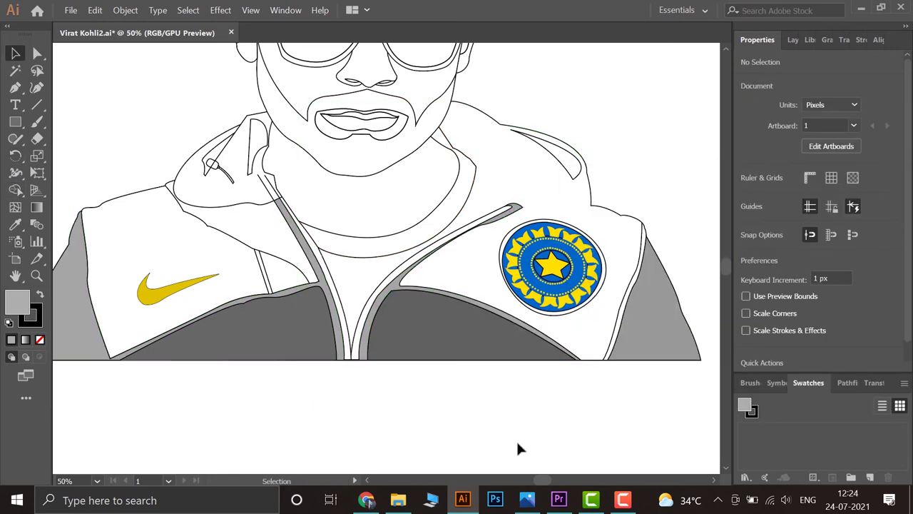
scroll(449, 441, "down", 1)
scroll(384, 442, "up", 1)
left_click(556, 418)
scroll(556, 419, "down", 1)
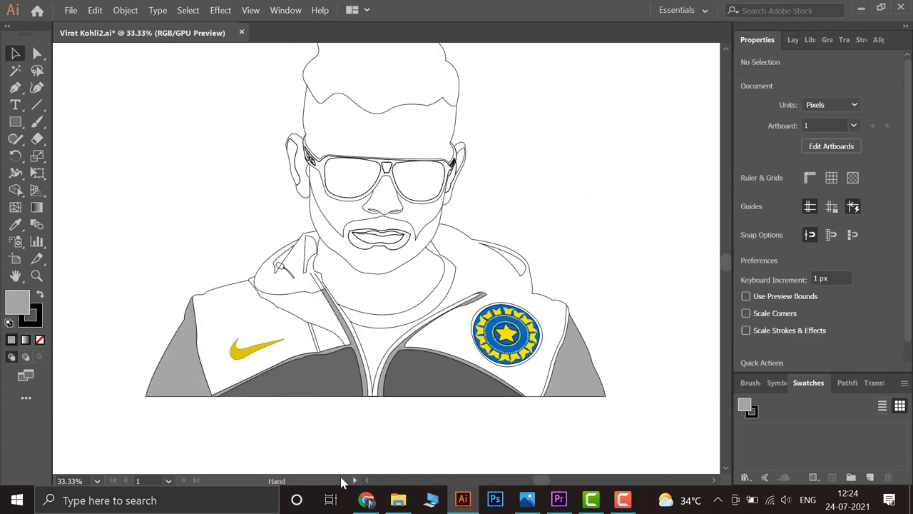
scroll(375, 279, "up", 5)
Build the lower lip shape from the mouth region with Shape Builder and select it
left_click(364, 269)
left_click(344, 305)
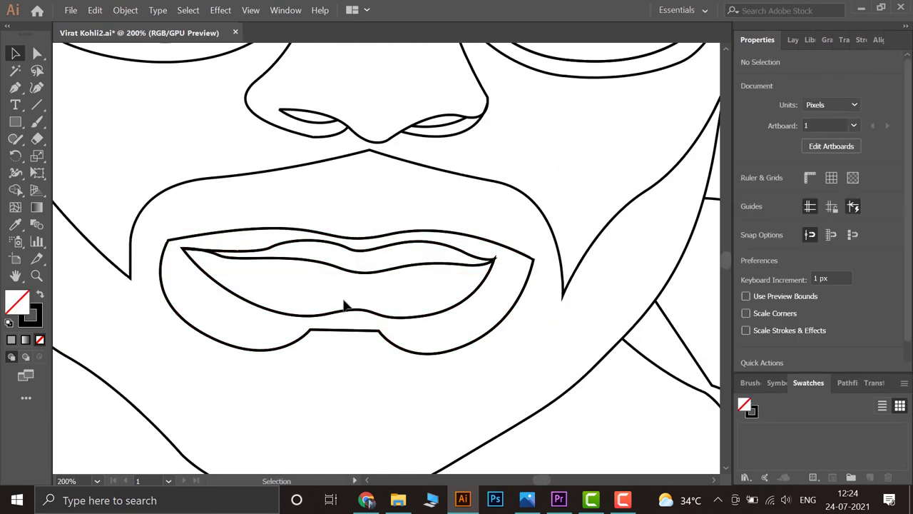
key("ctrl+a")
key("shift+m")
left_click(516, 267)
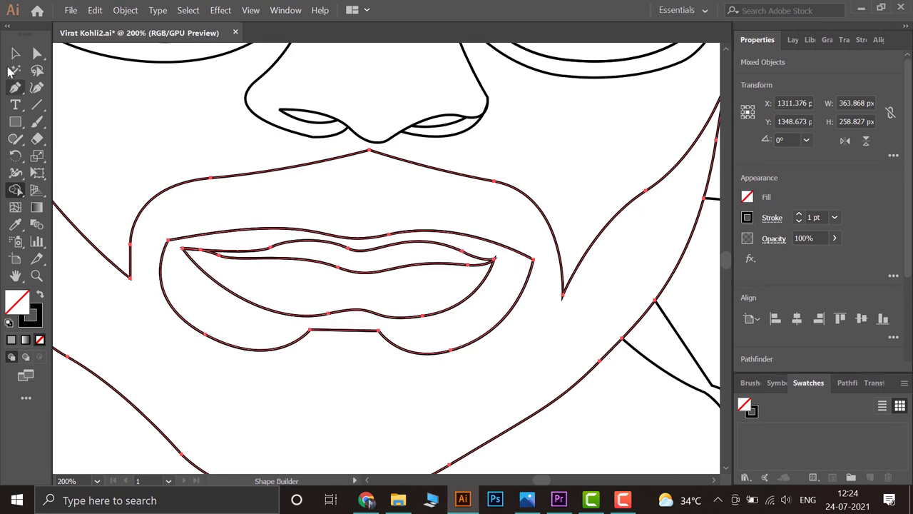
key("v")
key("ctrl+shift+a")
left_click(277, 319)
Apply a gradient fill running vertically across the lips
key("g")
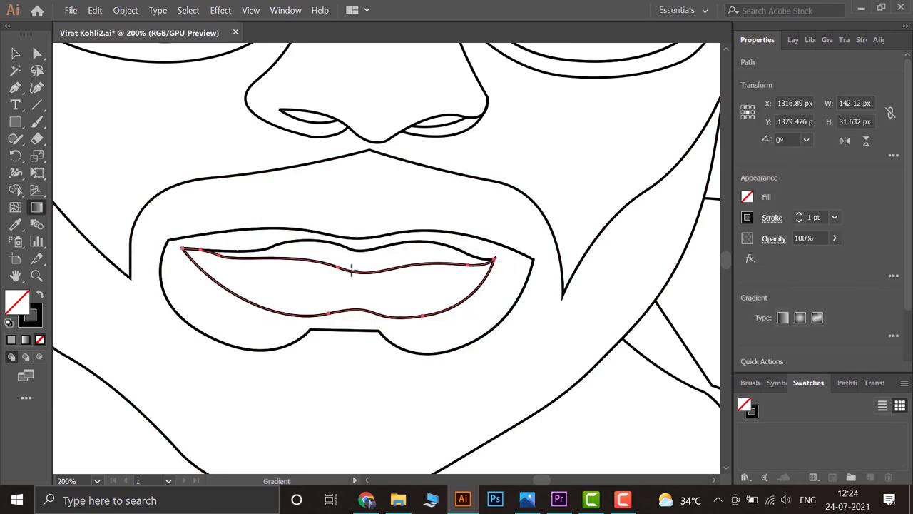
left_click(351, 269)
key("ctrl+minus")
left_click_drag(375, 132, 352, 368)
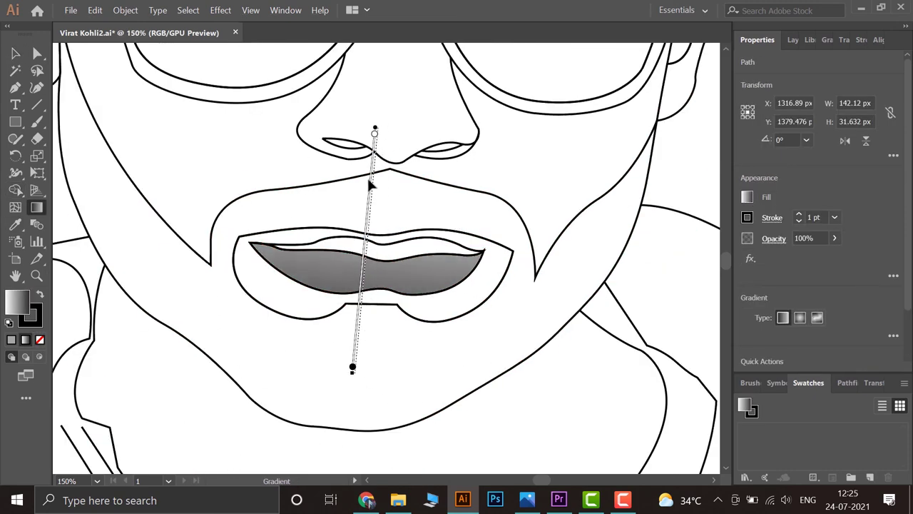
Add a gradient stop and set the lip gradient stops to light pink
left_click(828, 39)
double_click(760, 310)
left_click(698, 428)
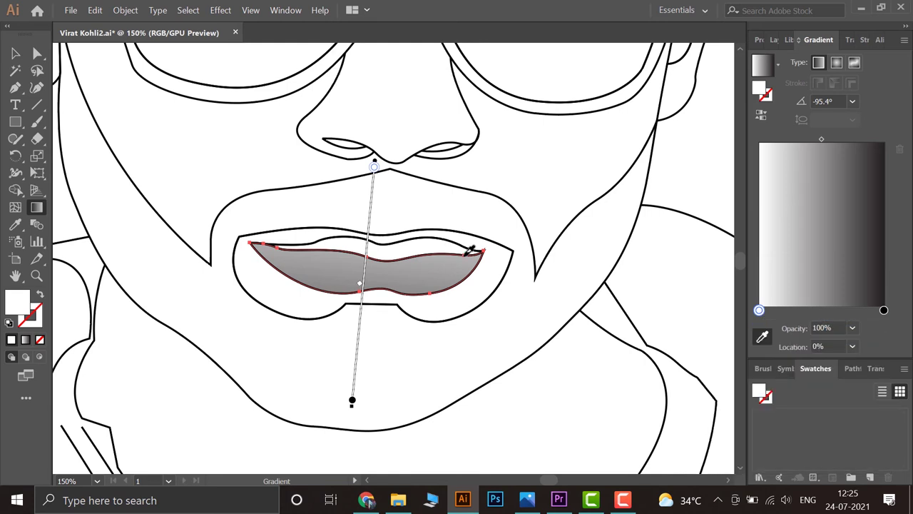
left_click(774, 309)
double_click(774, 310)
left_click(866, 445)
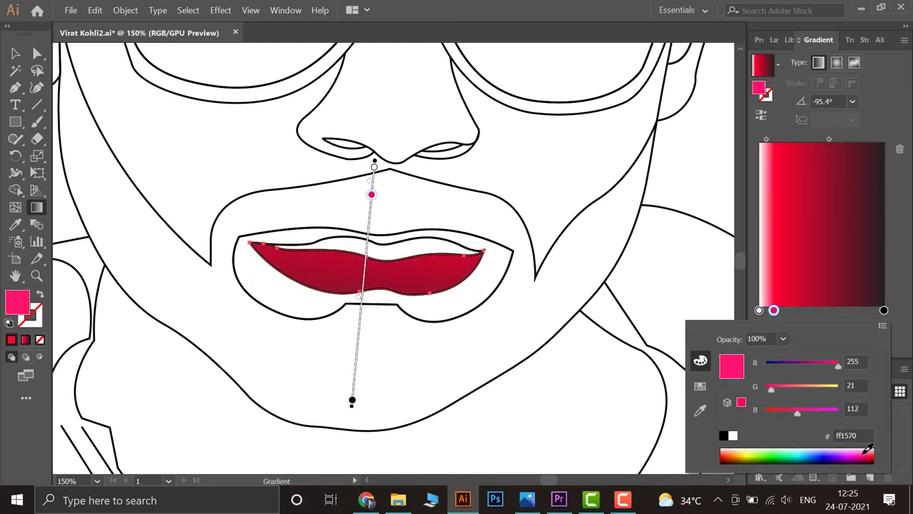
left_click(883, 309)
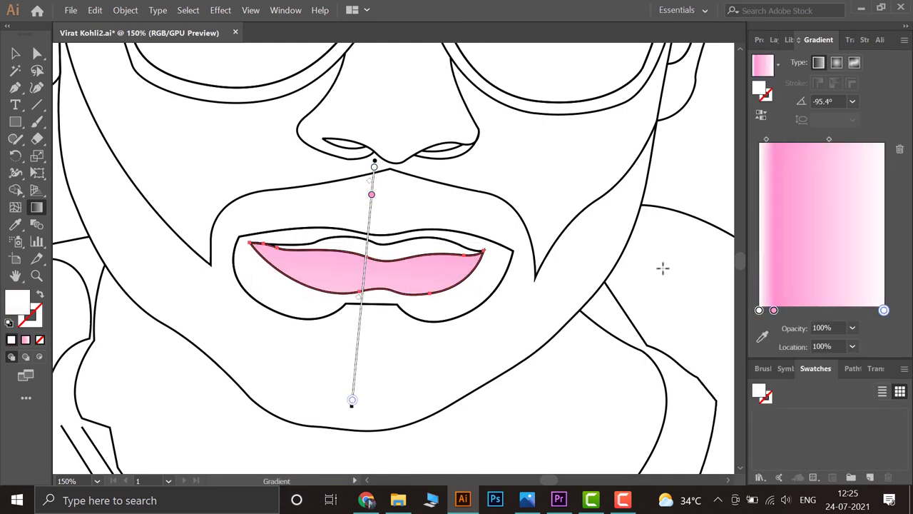
Unlock the reference photo layer and raise its opacity to 100% behind the lips
key("ctrl+plus")
key("ctrl+plus")
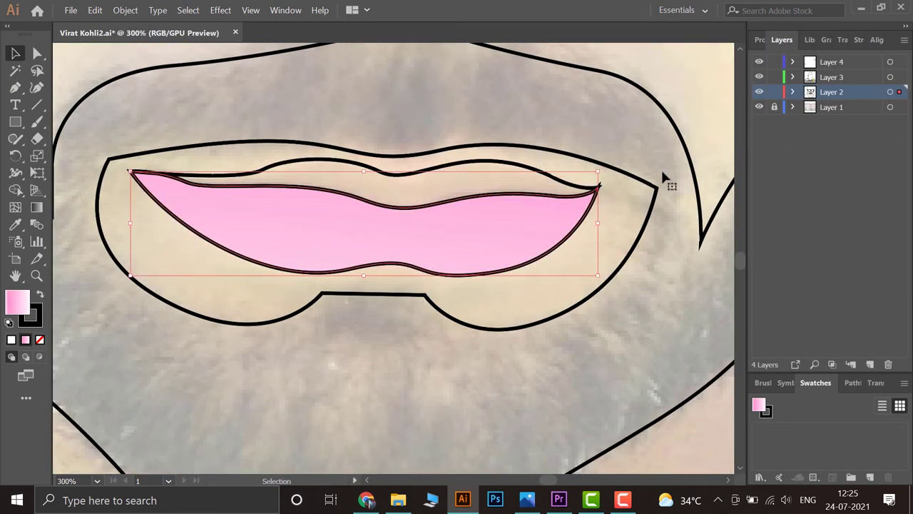
left_click(792, 91)
left_click(759, 217)
left_click(775, 351)
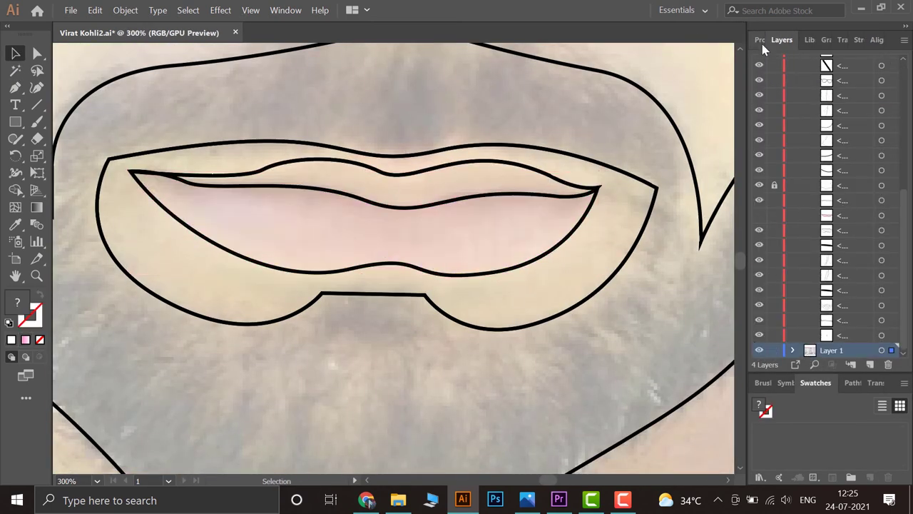
left_click(834, 238)
left_click_drag(830, 258, 852, 259)
left_click(792, 40)
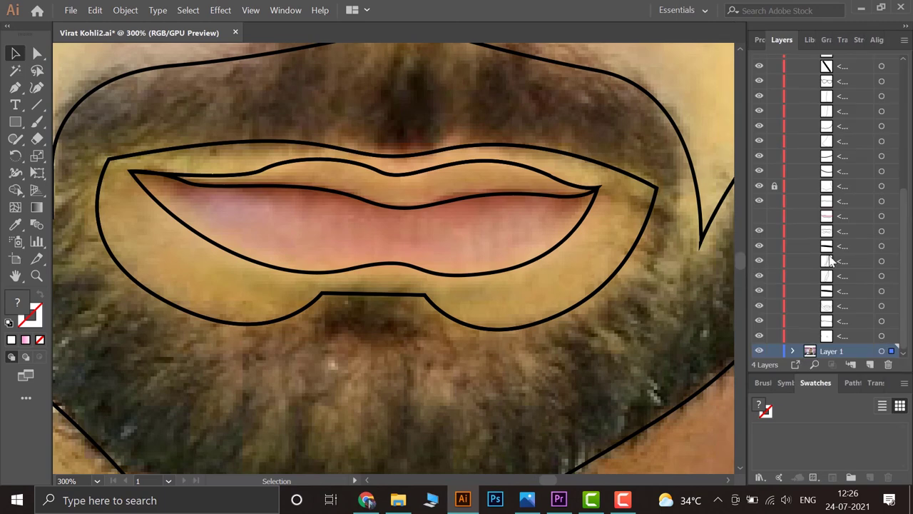
Deepen the lower lip gradient stop to a red-pink colour
left_click(759, 217)
key("ctrl+F9")
key("g")
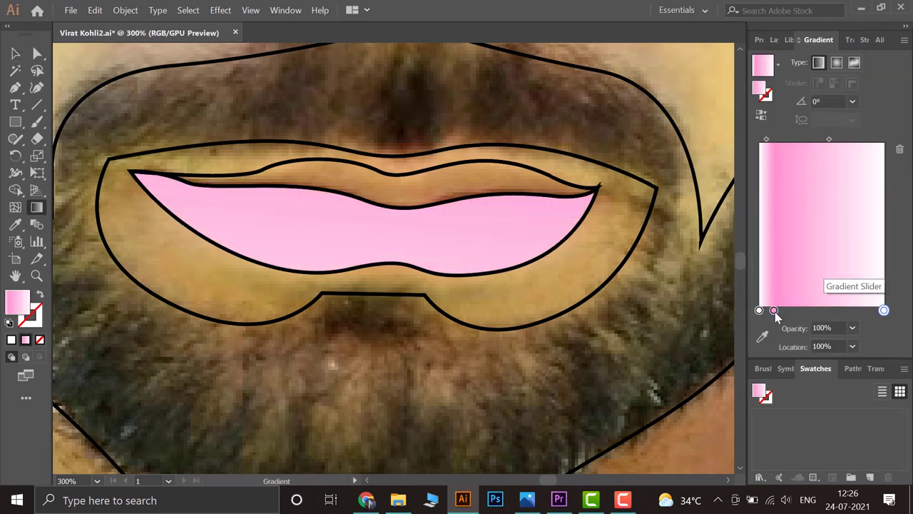
double_click(774, 309)
left_click(860, 452)
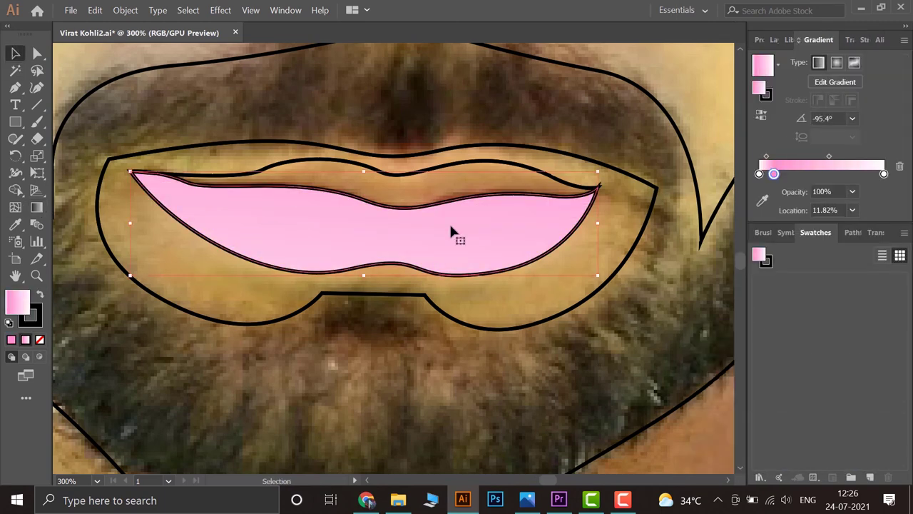
double_click(774, 174)
left_click(680, 282)
scroll(535, 292, "down", 3)
scroll(536, 292, "up", 3)
Apply a gradient to the upper lip and lighten its stop to a pale cream
left_click(525, 259)
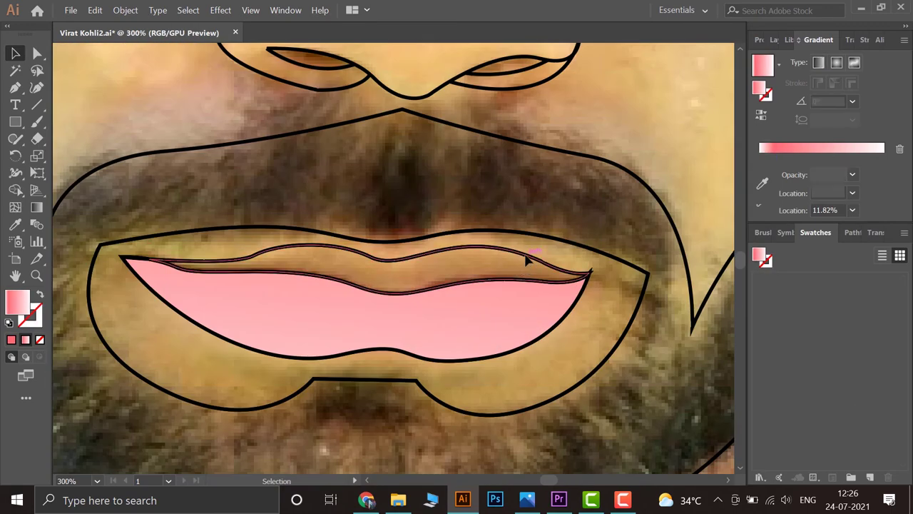
key("g")
double_click(774, 156)
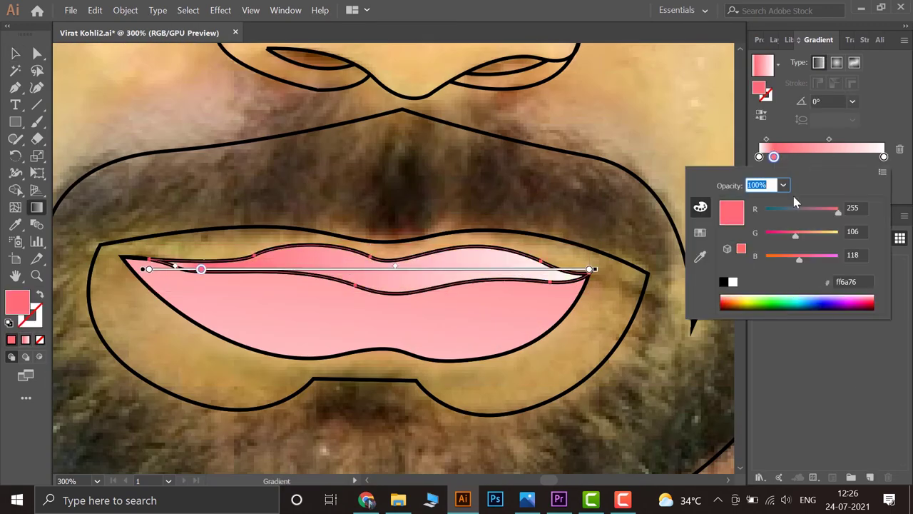
left_click_drag(744, 290, 741, 290)
left_click(735, 294)
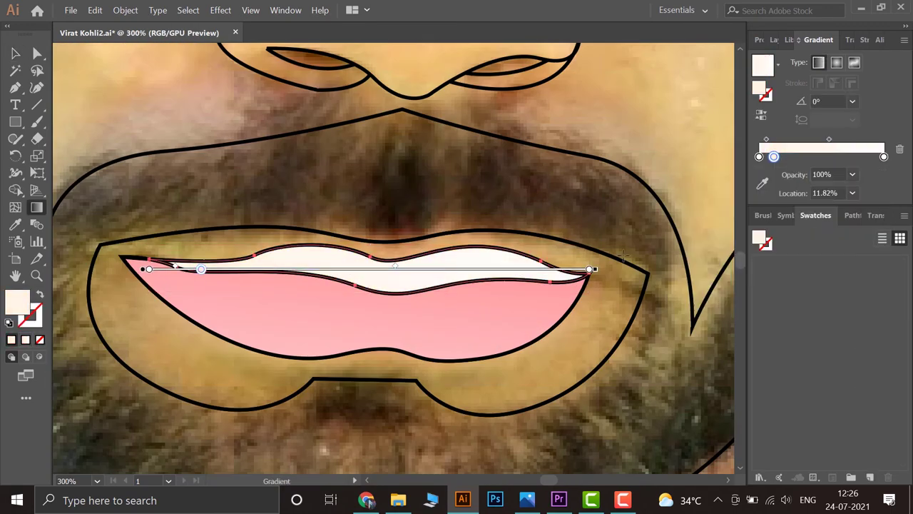
double_click(774, 157)
double_click(731, 212)
left_click(787, 382)
left_click_drag(787, 381, 787, 388)
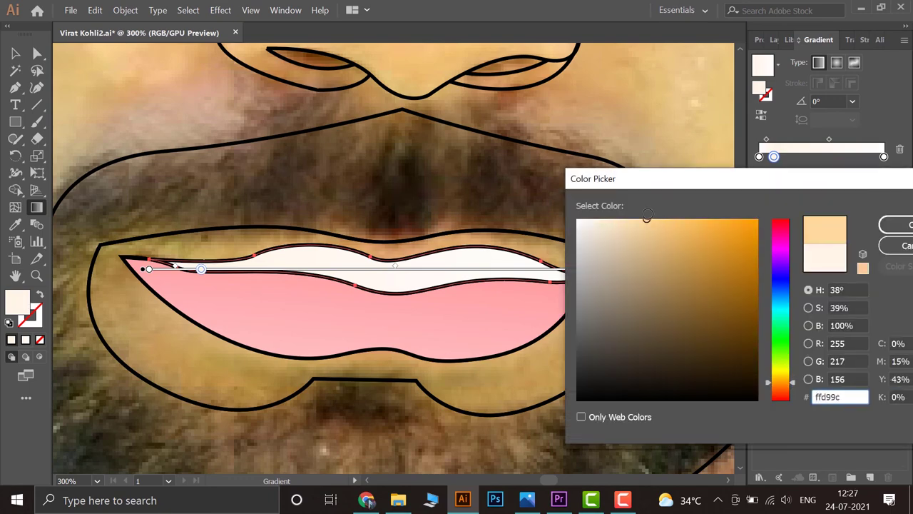
left_click(896, 224)
key("ctrl+minus")
key("ctrl+minus")
Set the lips' stroke to None and toggle the reference photo's visibility
key("v")
left_click(747, 217)
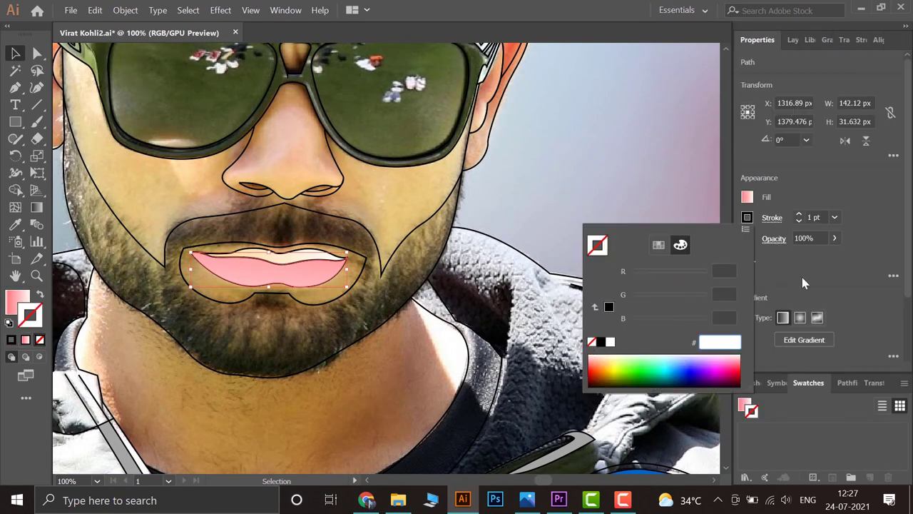
left_click(592, 371)
key("Escape")
key("ctrl+minus")
key("ctrl+minus")
key("ctrl+minus")
left_click(782, 39)
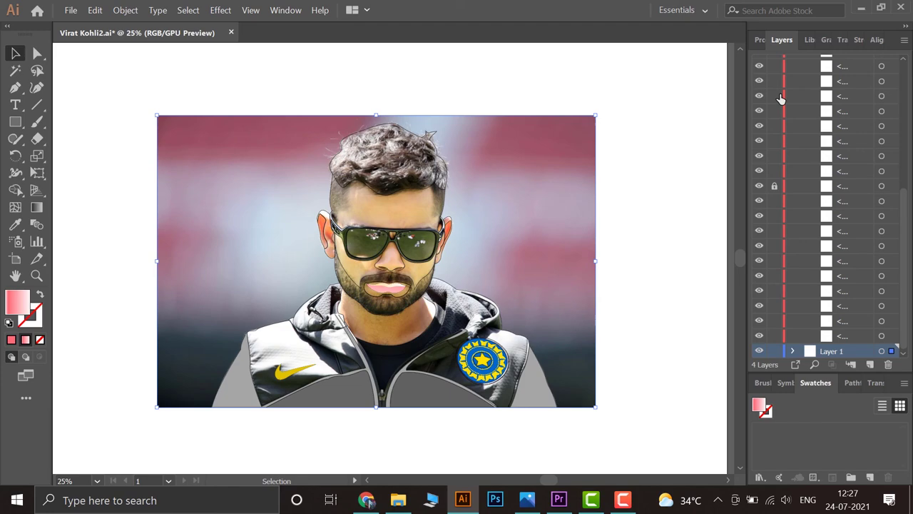
left_click(759, 349)
Adjust the lips' fill and stroke swatch settings
key("ctrl+plus")
key("ctrl+plus")
key("ctrl+plus")
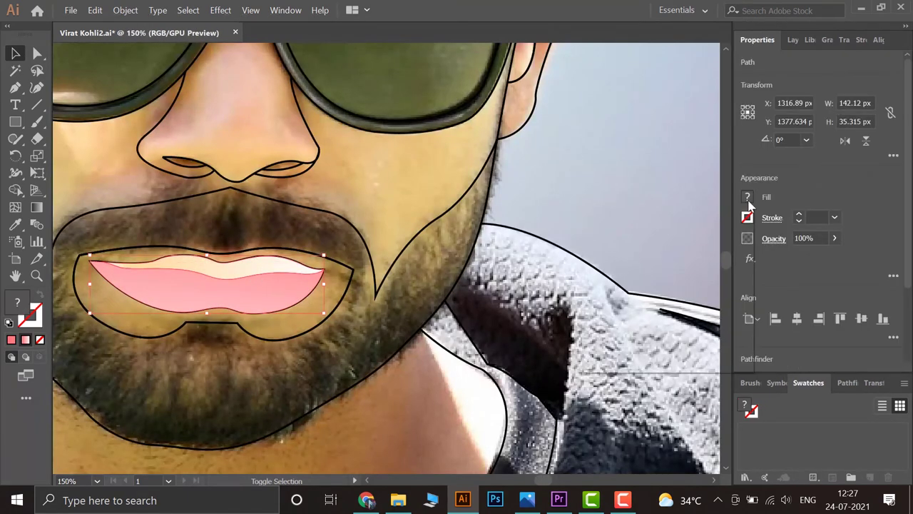
left_click(747, 197)
left_click(595, 218)
left_click(747, 217)
left_click(596, 236)
key("ctrl+minus")
key("ctrl+1")
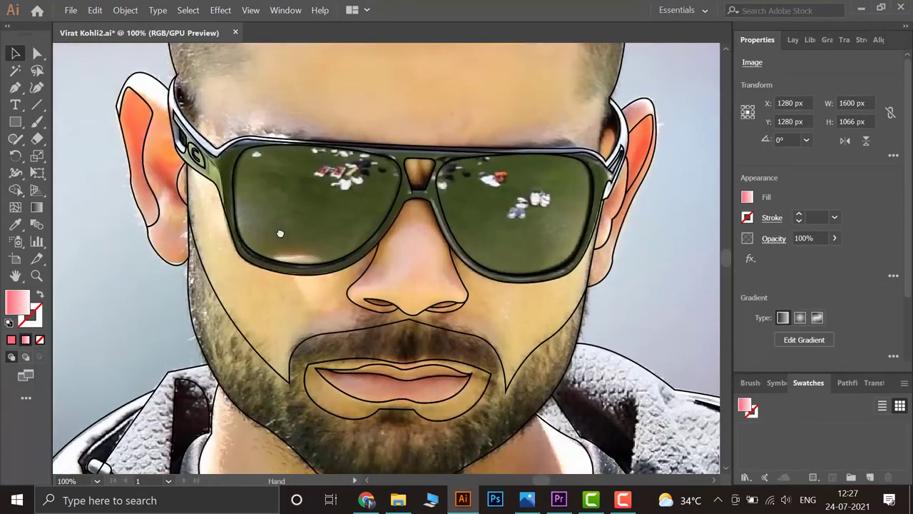
Fill the beard shape solid black and check it against the reference photo
left_click(300, 400)
left_click(747, 197)
left_click(591, 371)
key("Escape")
key("ctrl+minus")
key("ctrl+minus")
key("ctrl+minus")
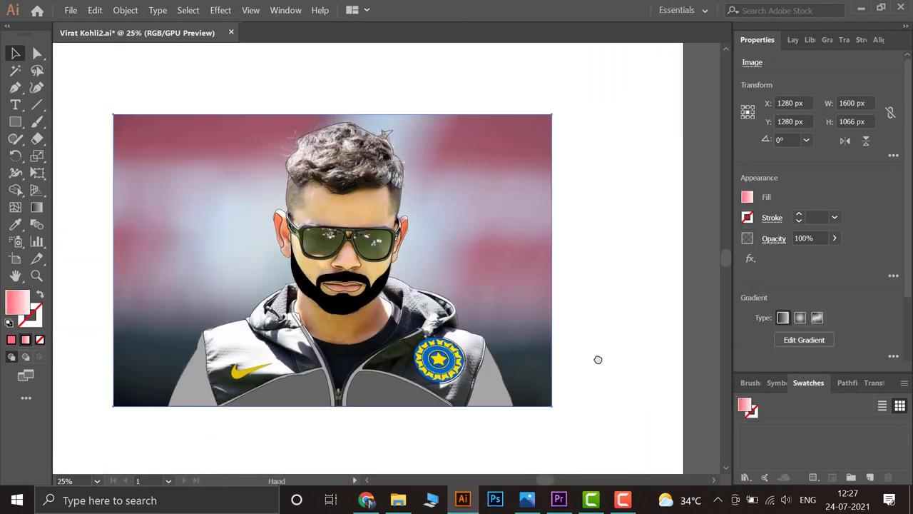
left_click(793, 39)
left_click(759, 349)
key("ctrl+plus")
key("ctrl+plus")
key("ctrl+plus")
key("ctrl+plus")
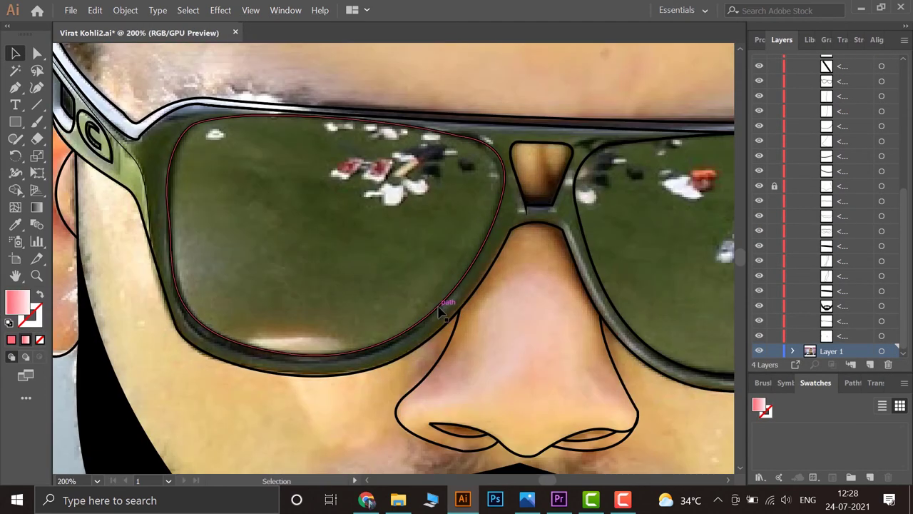
Fill both sunglasses lenses dark grey
left_click(439, 308)
left_click(760, 39)
left_click(747, 197)
double_click(592, 322)
key("Return")
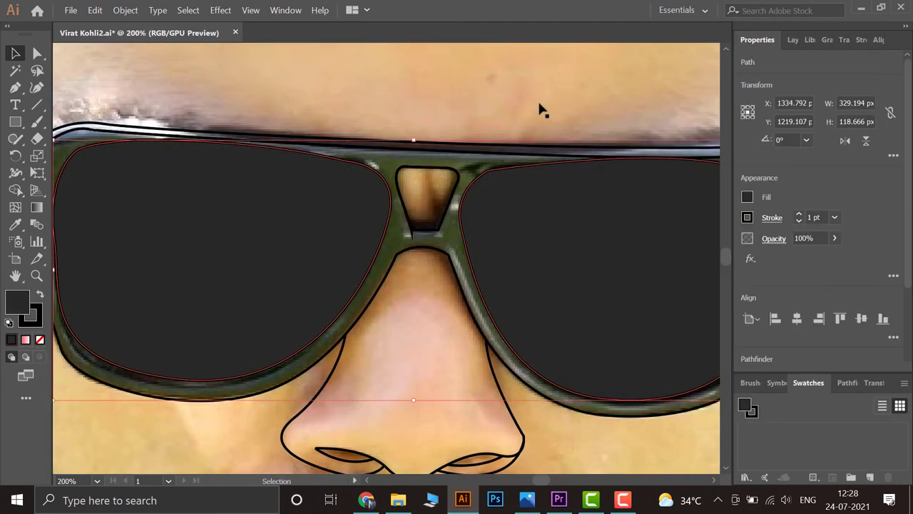
key("ctrl+minus")
Draw a curved white glare streak across the left lens
left_click(246, 263)
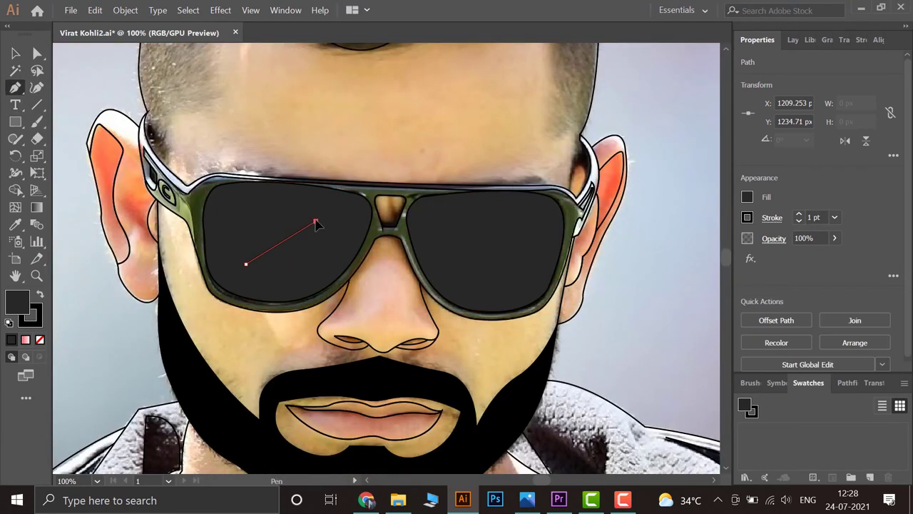
left_click_drag(308, 236, 315, 223)
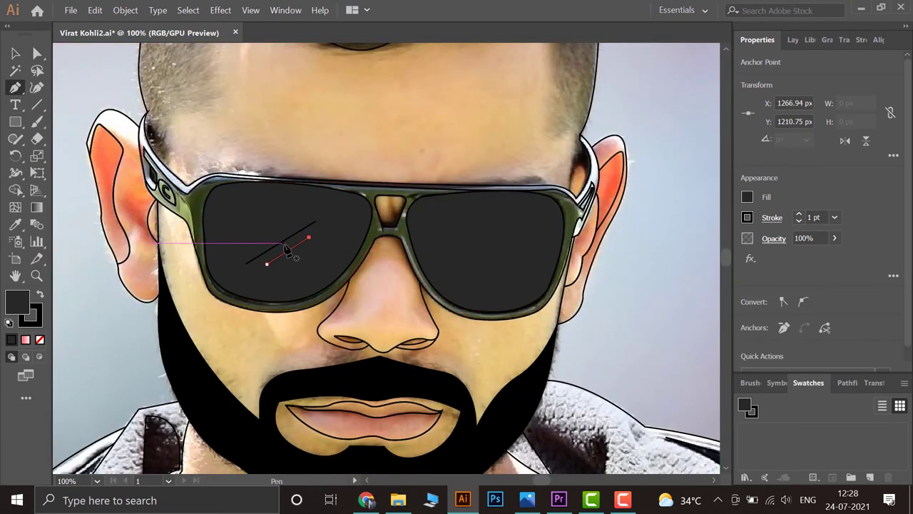
left_click(747, 197)
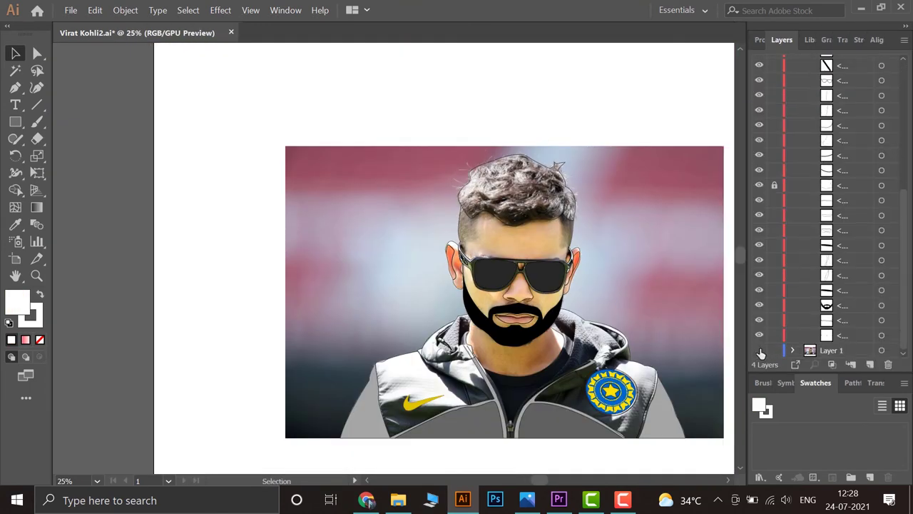
Colour the sunglasses frame with hex 0000ff, then shift it toward neutral grey
type("0000ff")
key("Return")
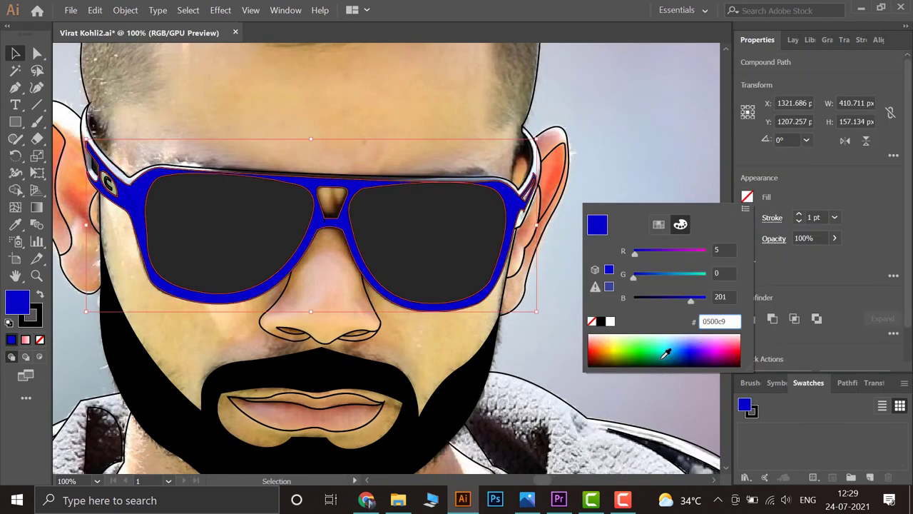
double_click(598, 224)
mouse_move(780, 343)
left_mouse_down()
mouse_move(792, 315)
mouse_move(792, 334)
left_mouse_up()
left_click(580, 334)
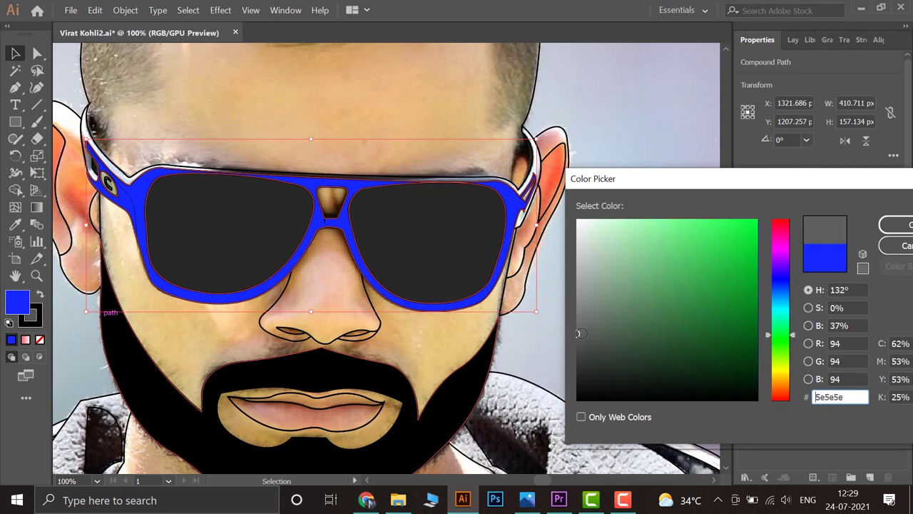